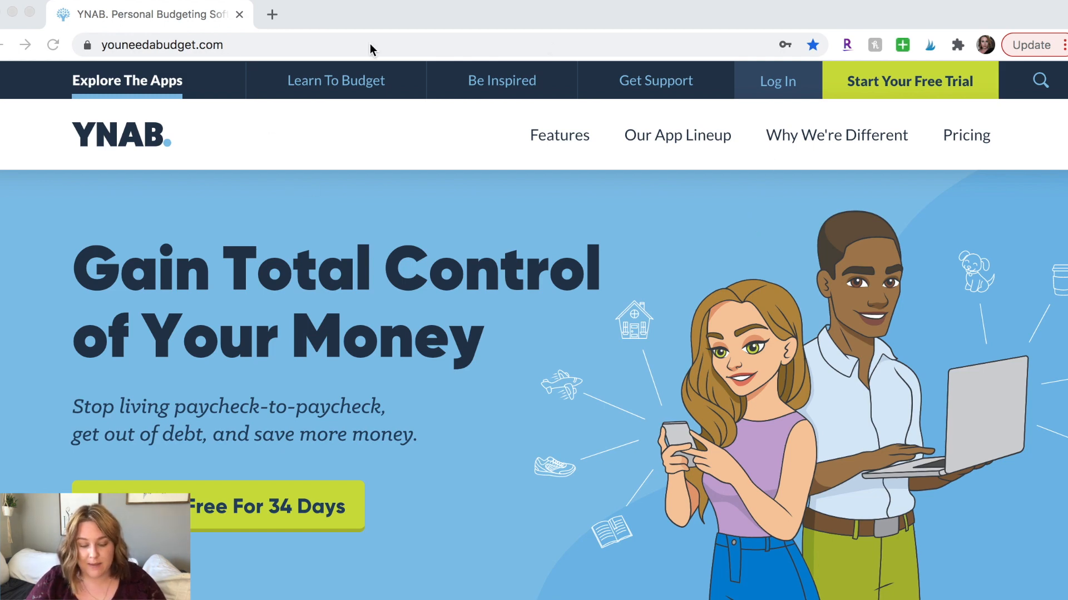
# - Log in to the YNAB account and create a new budget named after its owner, with the default format settings
pyautogui.click(778, 88)
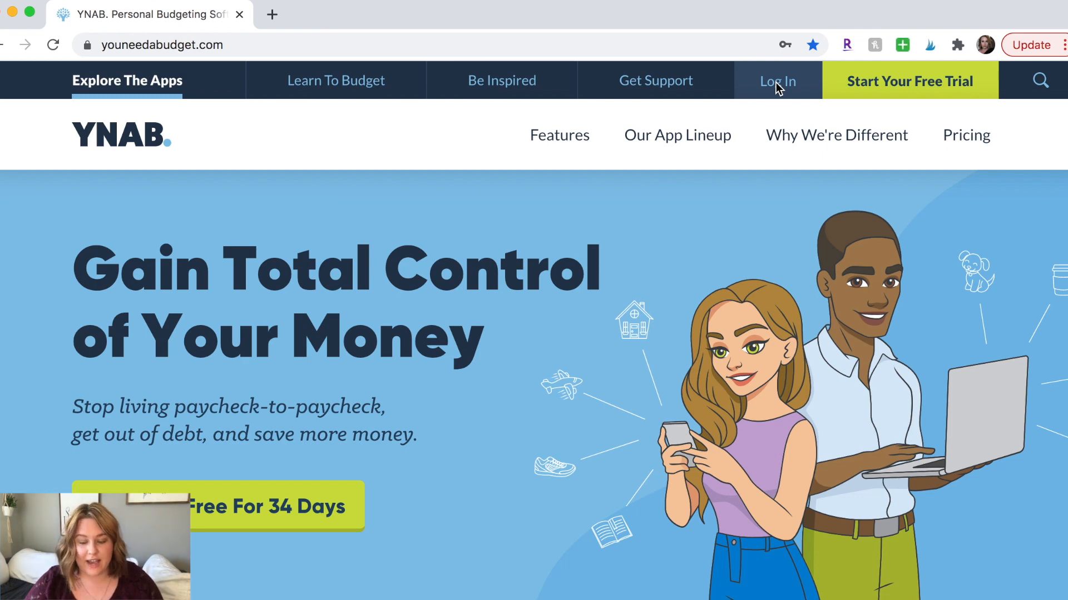
pyautogui.click(778, 88)
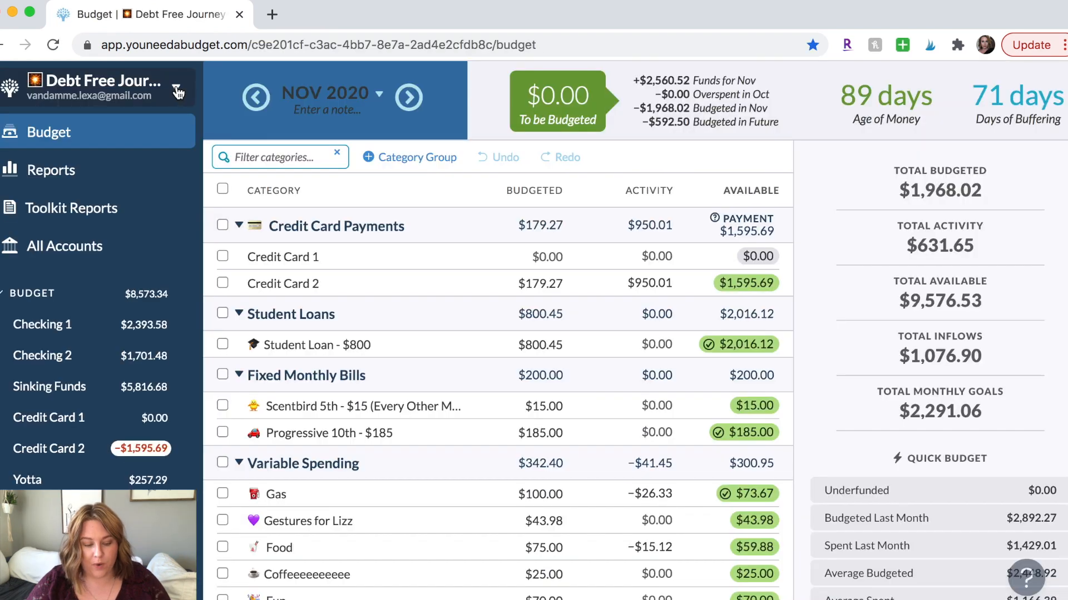
pyautogui.click(177, 89)
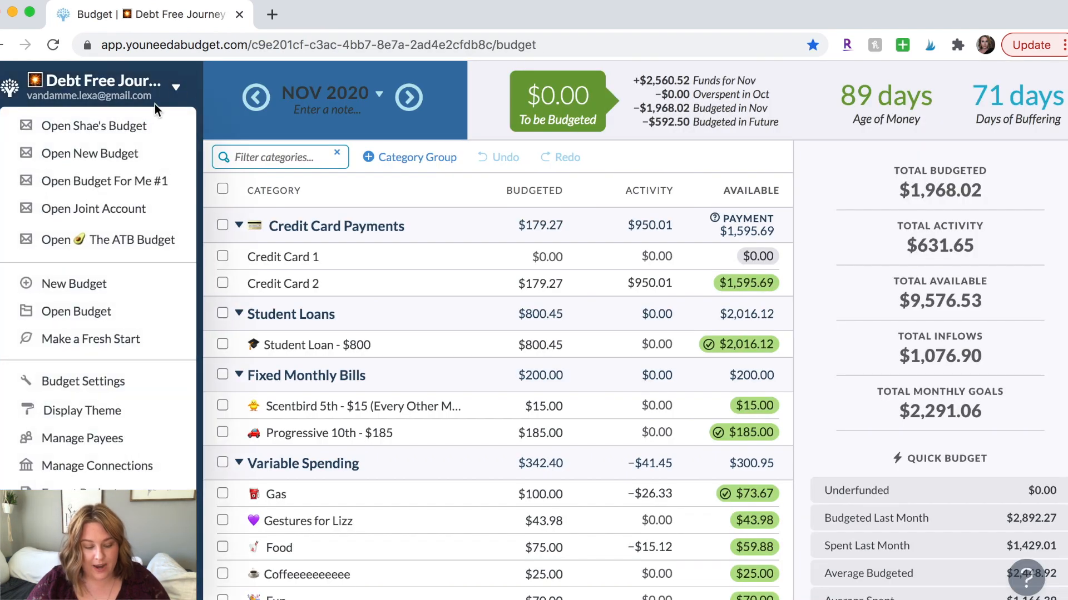
pyautogui.click(103, 288)
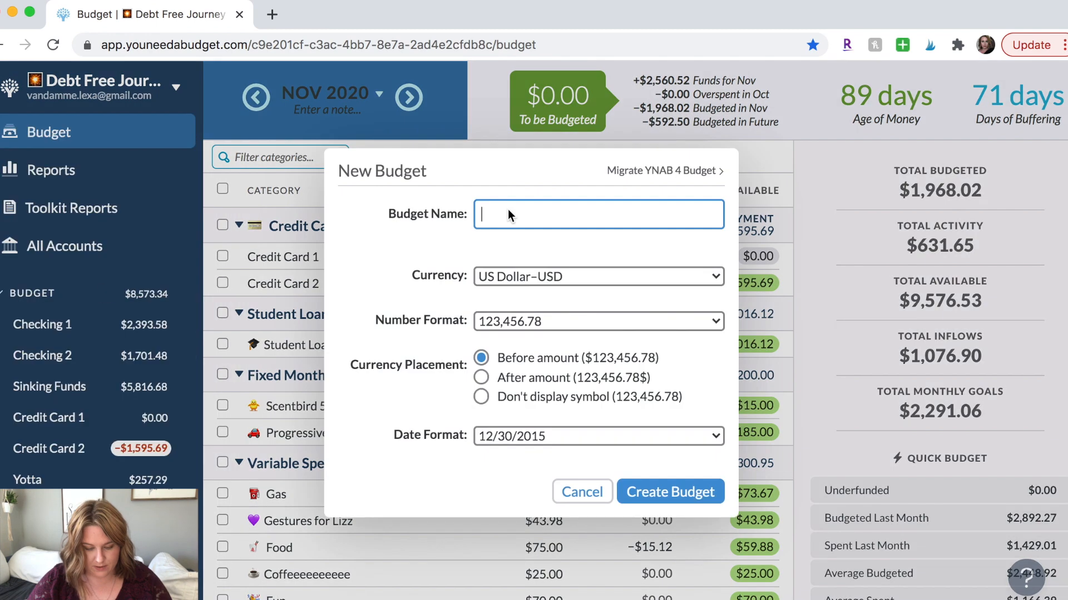
pyautogui.write('Chey')
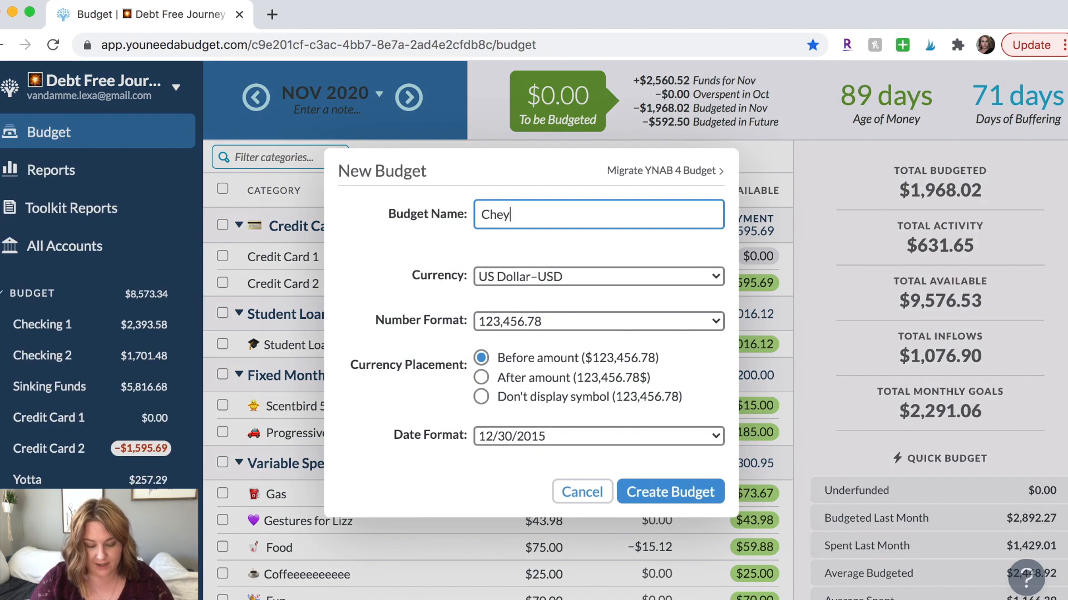
pyautogui.write("enne's Budget")
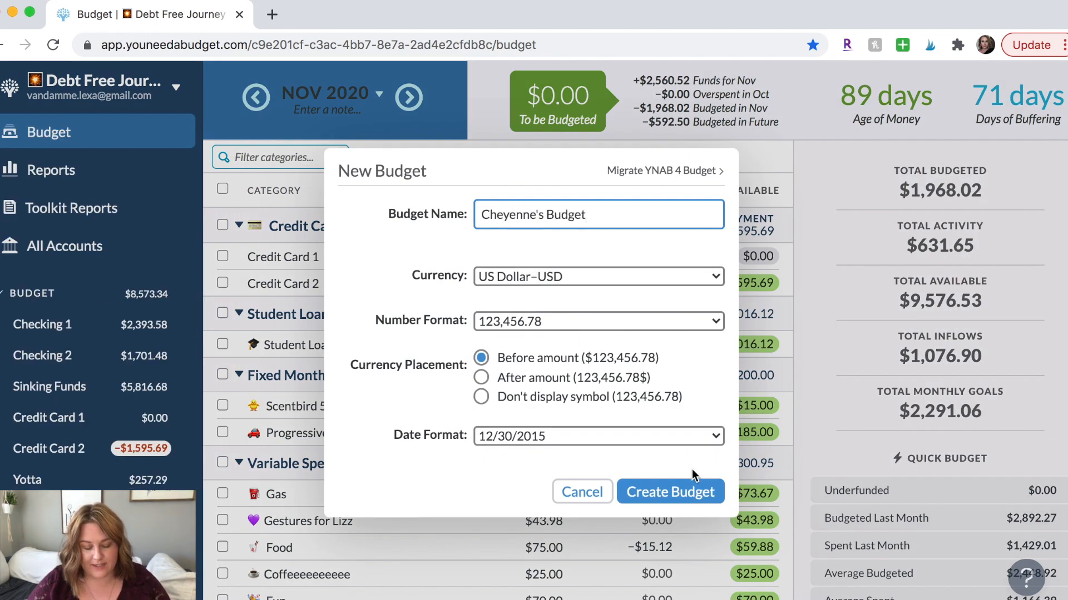
pyautogui.click(681, 489)
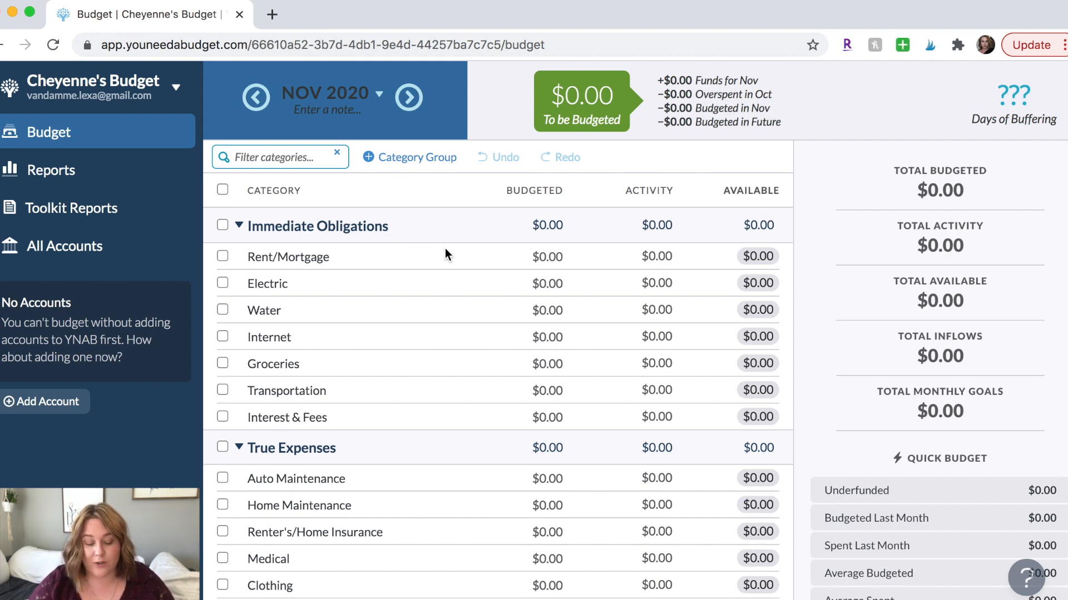
# - Review the new budget's default category groups, from Immediate Obligations through Just for Fun
pyautogui.scroll(-4, 445, 248)
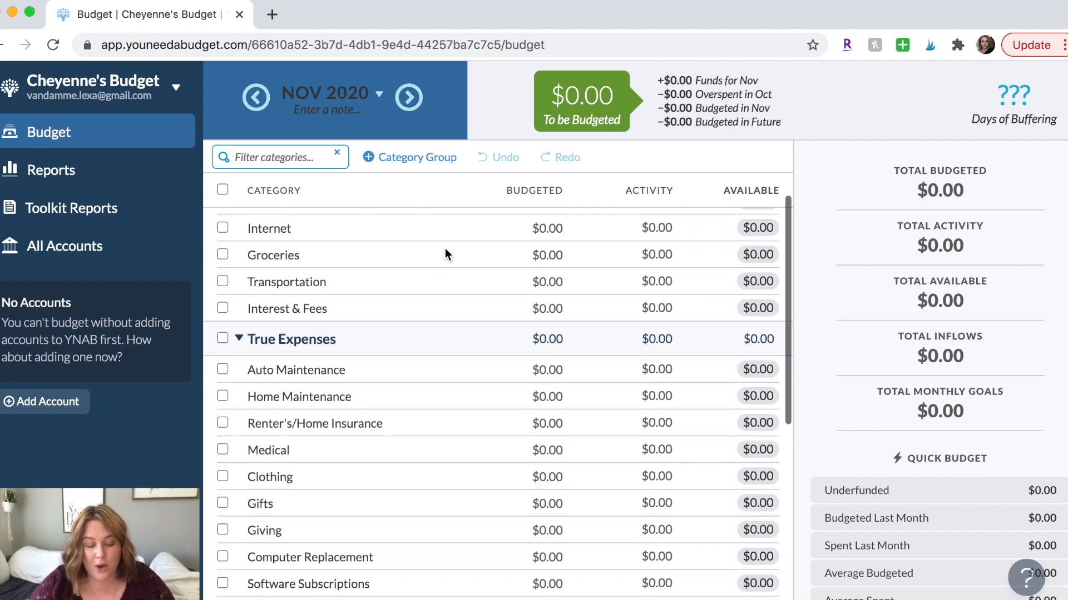
pyautogui.scroll(-4, 444, 254)
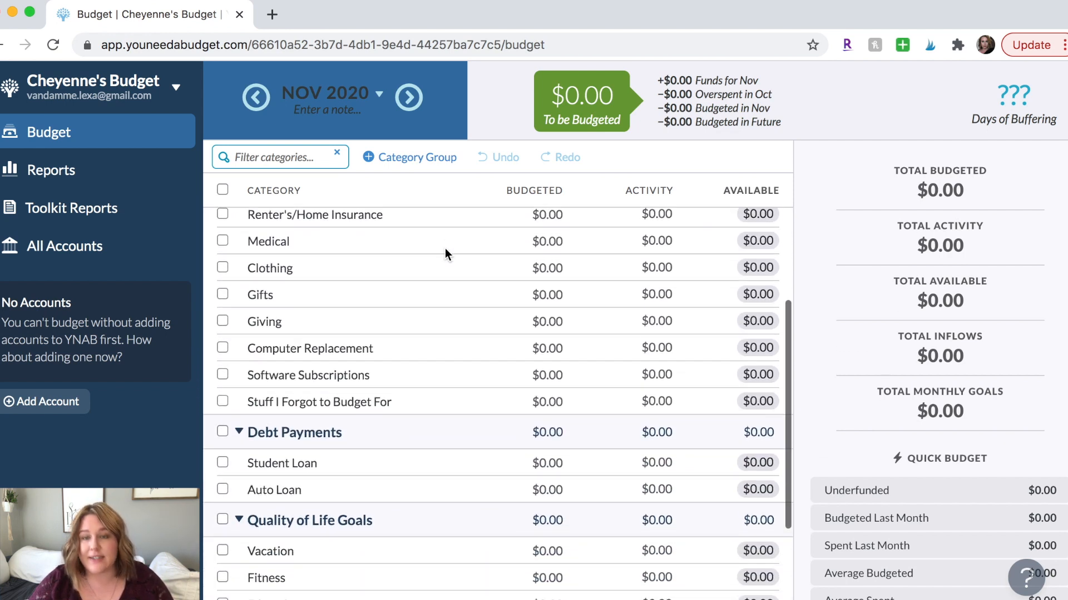
pyautogui.scroll(-3, 445, 254)
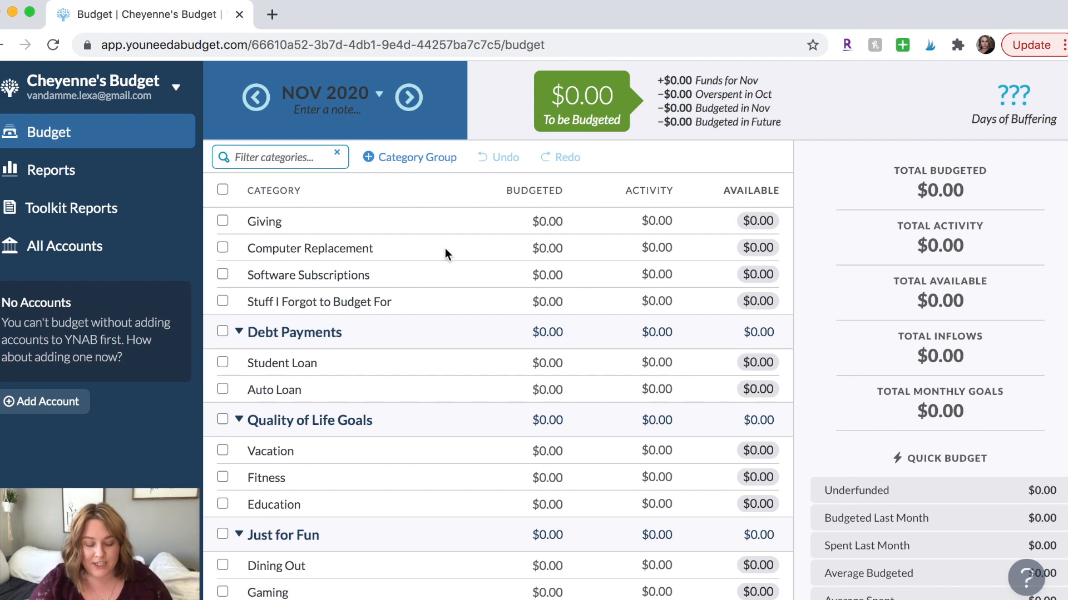
pyautogui.scroll(-2, 444, 248)
pyautogui.scroll(3, 445, 248)
pyautogui.scroll(7, 445, 248)
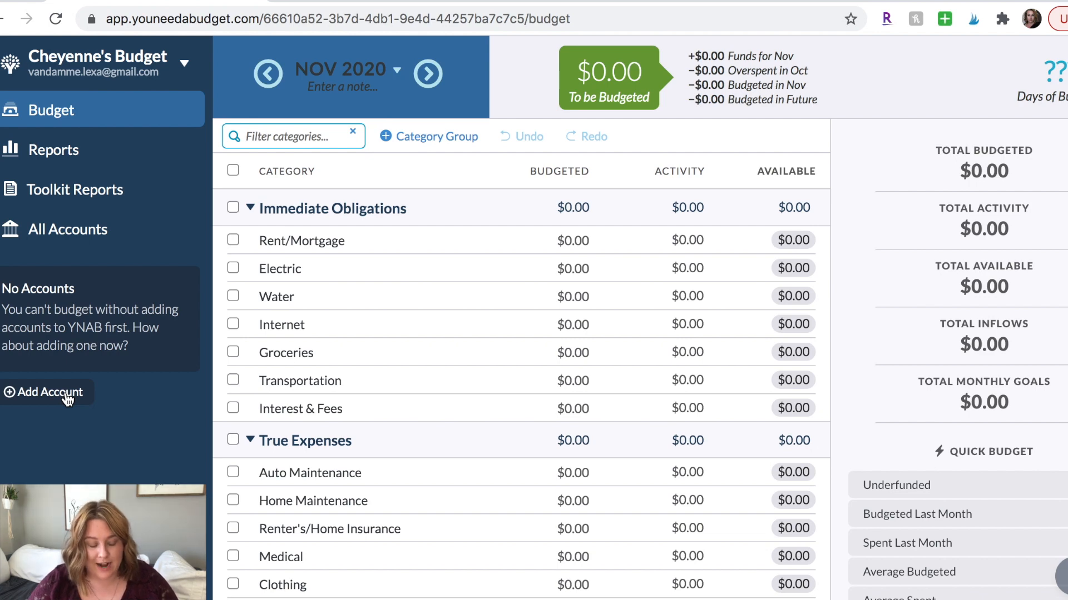
# - Add an unlinked checking account nicknamed Checking with a current balance of $550
pyautogui.click(68, 396)
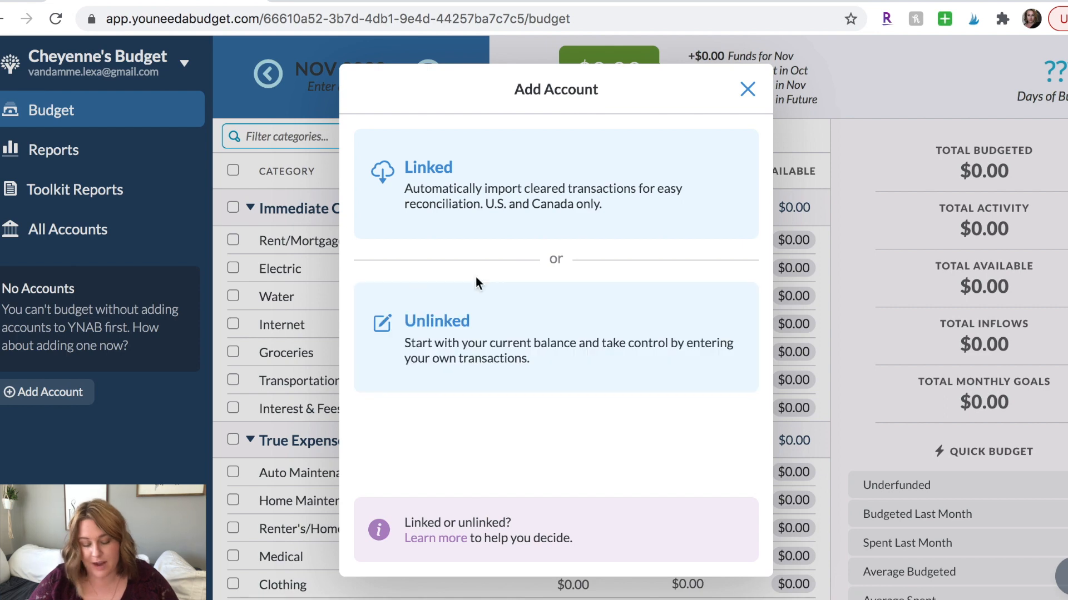
pyautogui.click(555, 372)
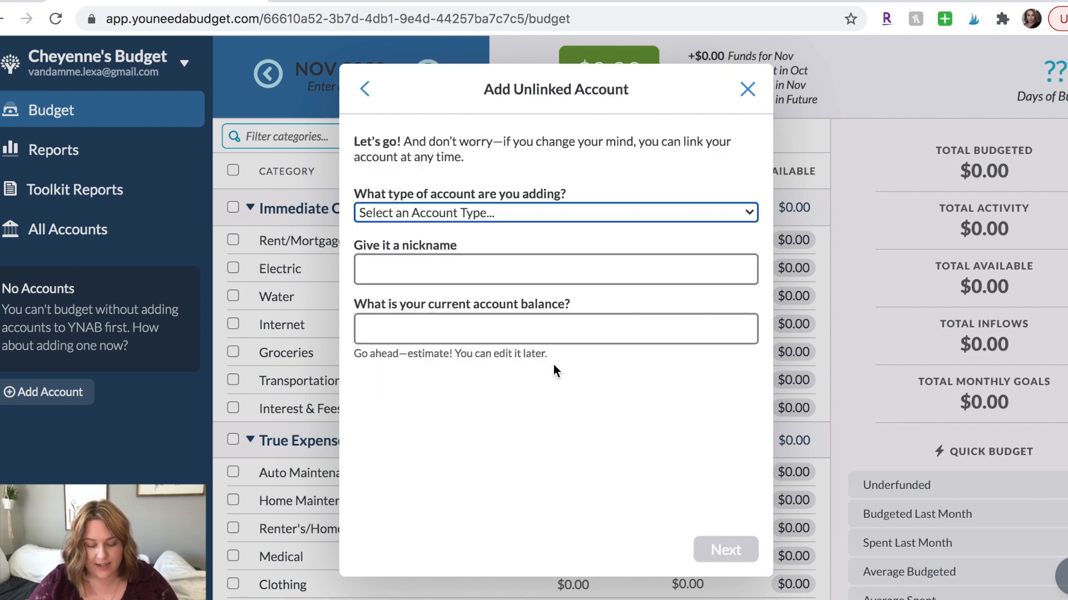
pyautogui.click(501, 213)
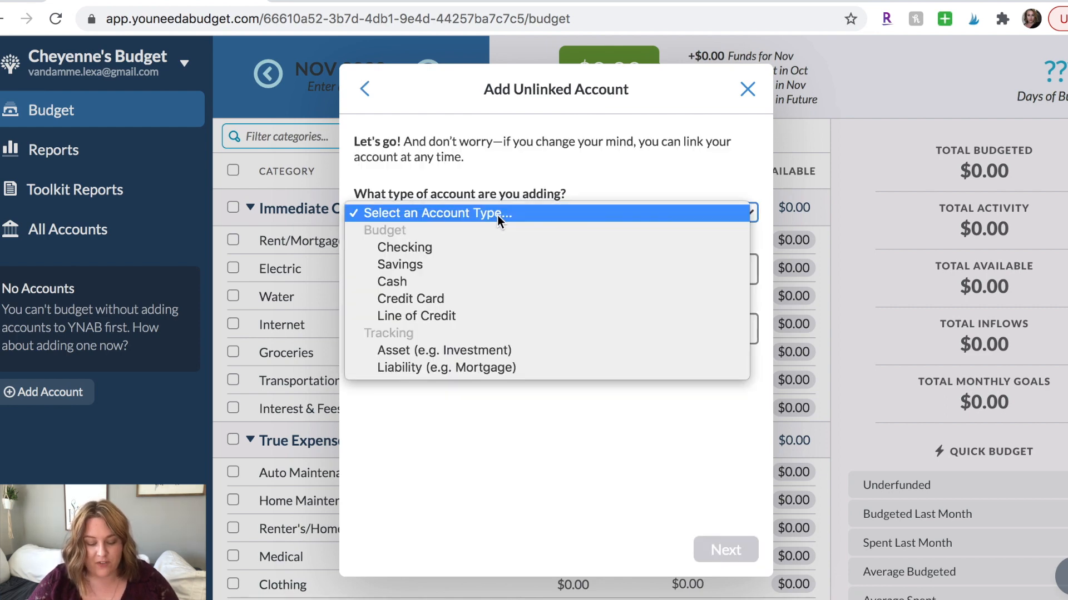
pyautogui.click(492, 246)
pyautogui.click(448, 264)
pyautogui.write('Chec')
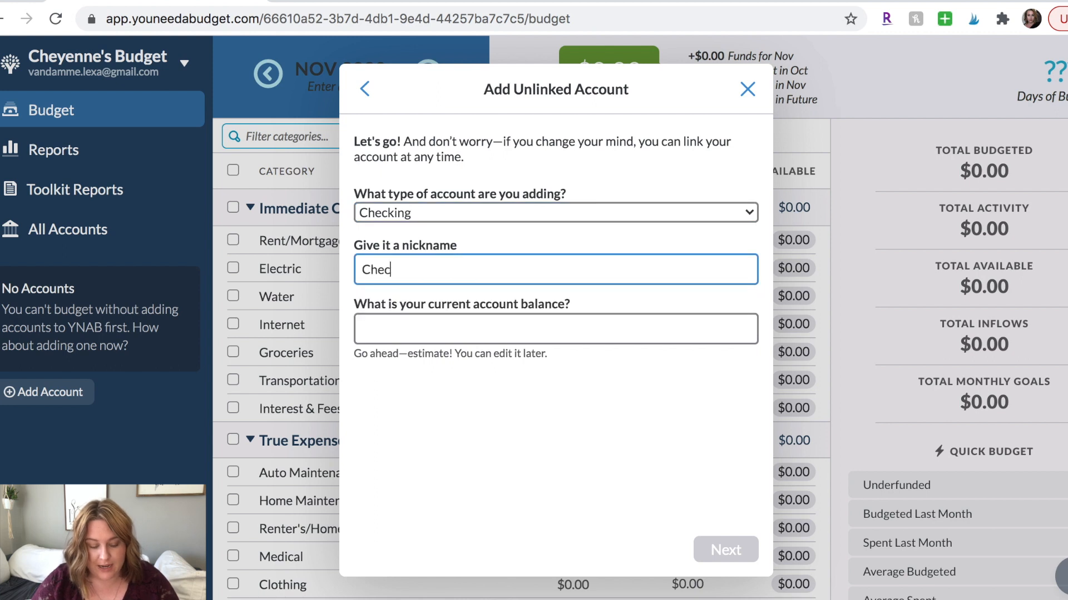
pyautogui.write('king')
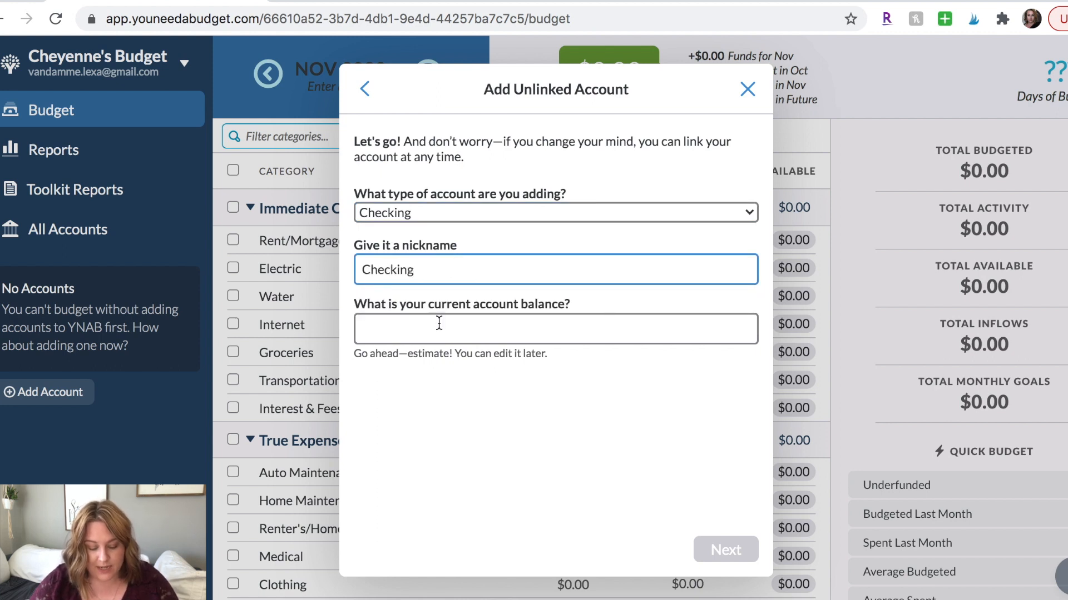
pyautogui.write('$550')
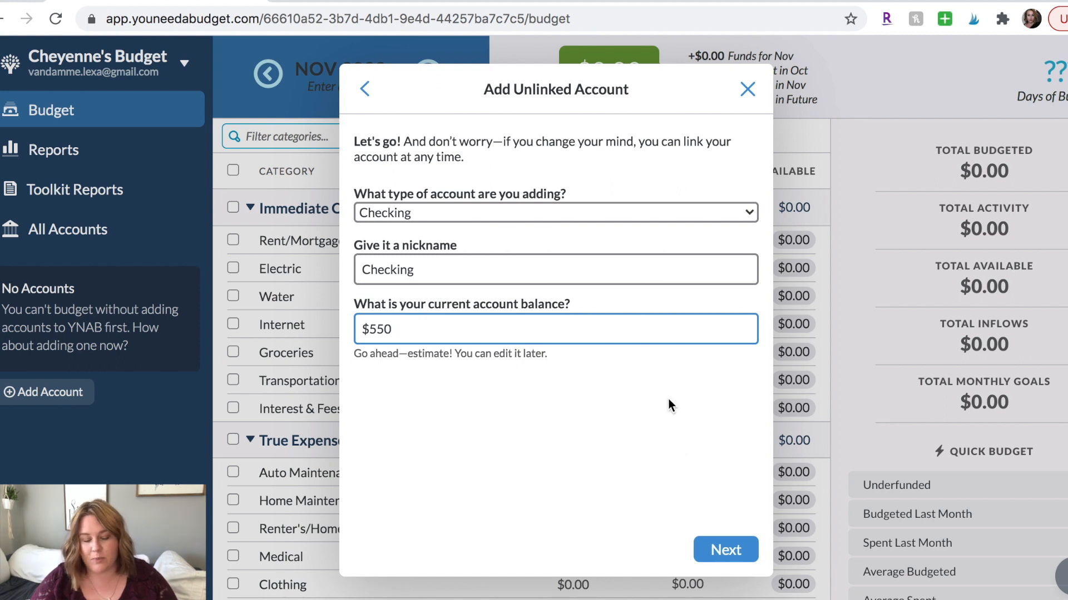
pyautogui.click(723, 551)
# - Add another unlinked account of type Savings, nicknamed Savings, with a $2700 balance, and finish adding accounts
pyautogui.click(581, 374)
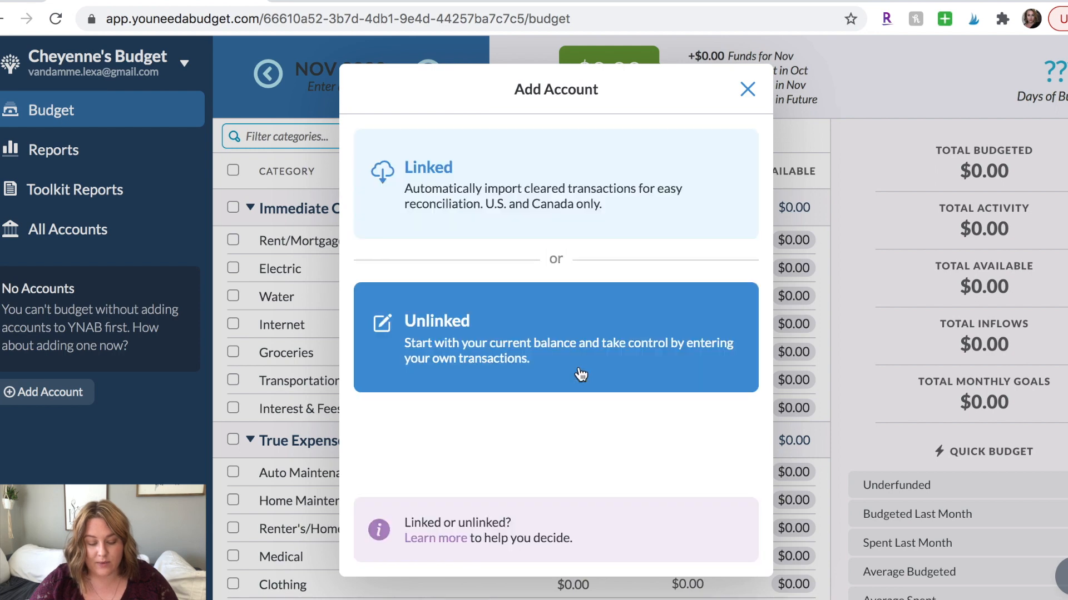
pyautogui.click(546, 319)
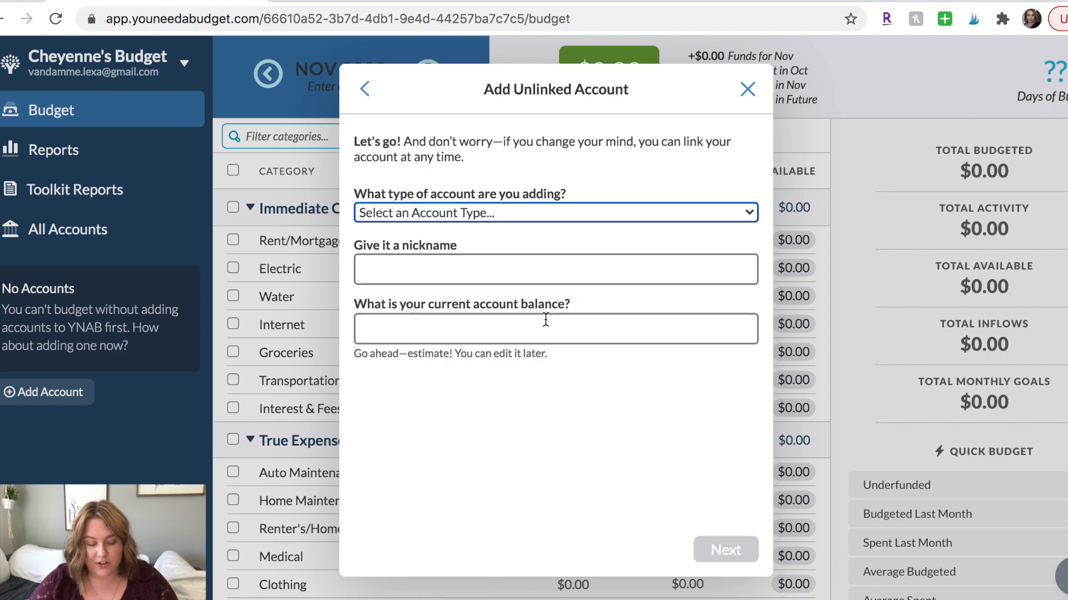
pyautogui.click(495, 210)
pyautogui.click(494, 264)
pyautogui.click(441, 331)
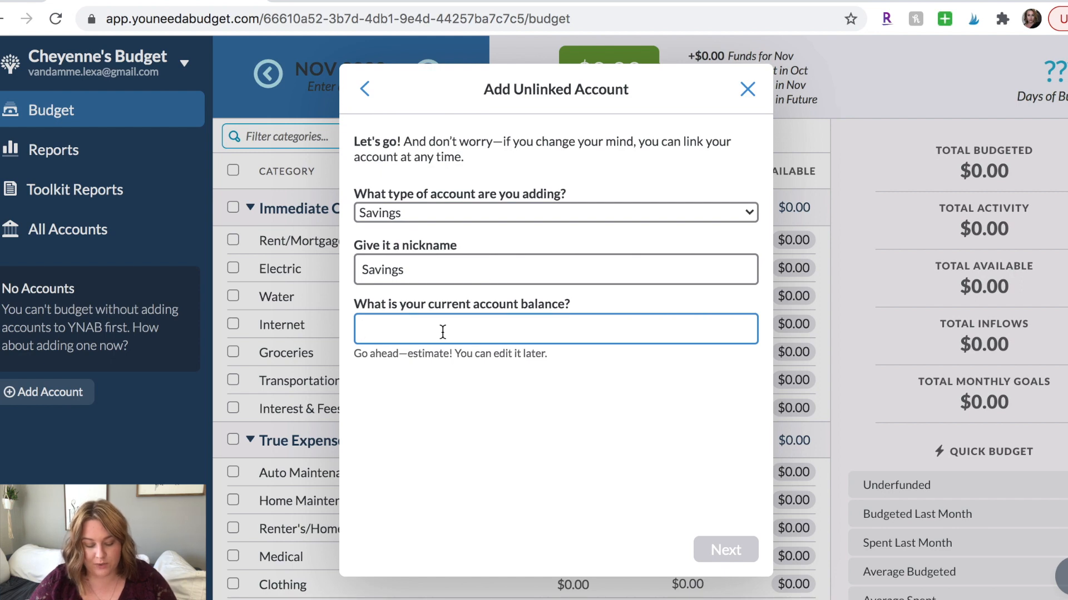
pyautogui.write('$2700')
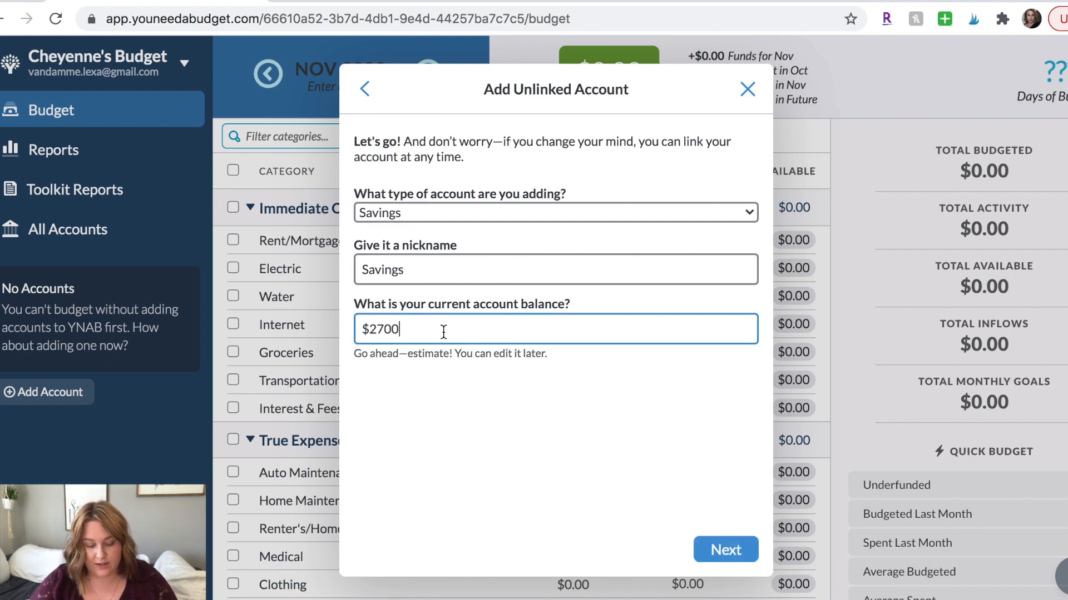
pyautogui.click(720, 551)
pyautogui.click(720, 551)
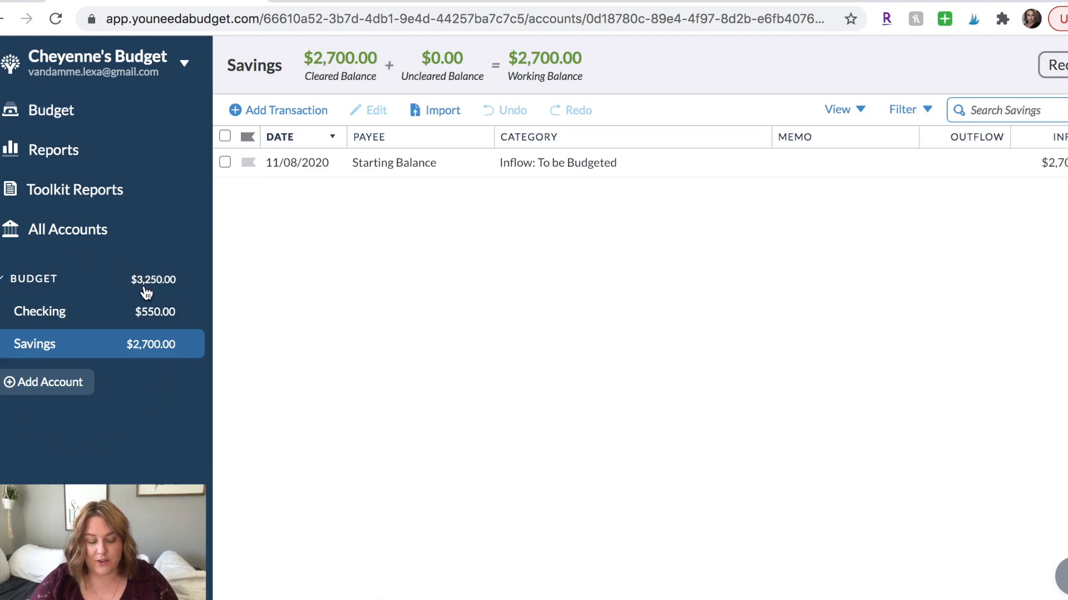
# - Return to the budget view and rename the Immediate Obligations category group as Fixed Expenses
pyautogui.click(65, 111)
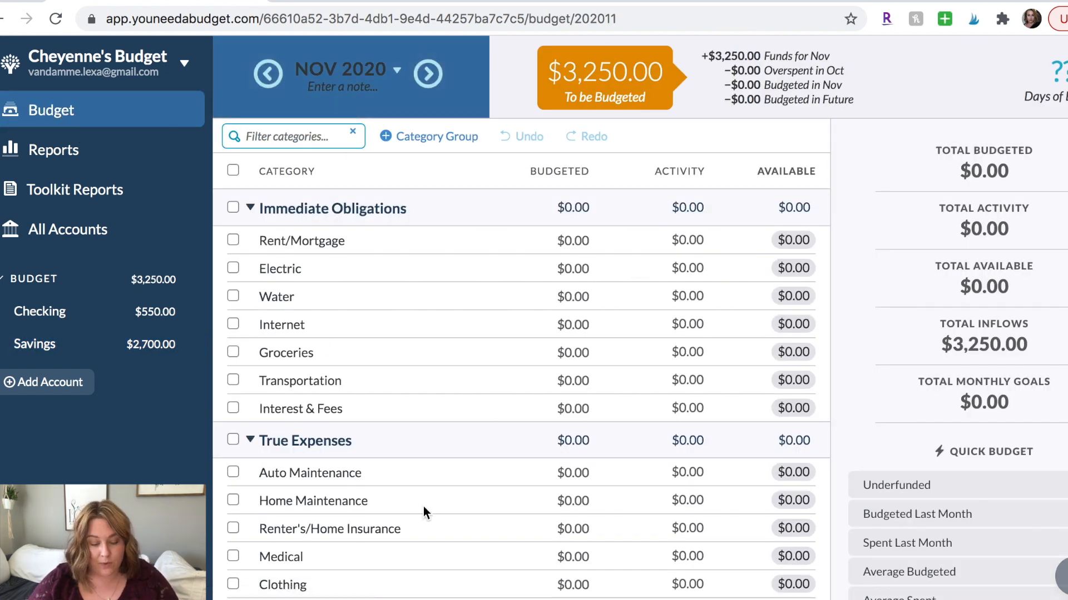
pyautogui.click(334, 208)
pyautogui.moveTo(329, 259); pyautogui.dragTo(31, 263)
pyautogui.write('Fixed Expense')
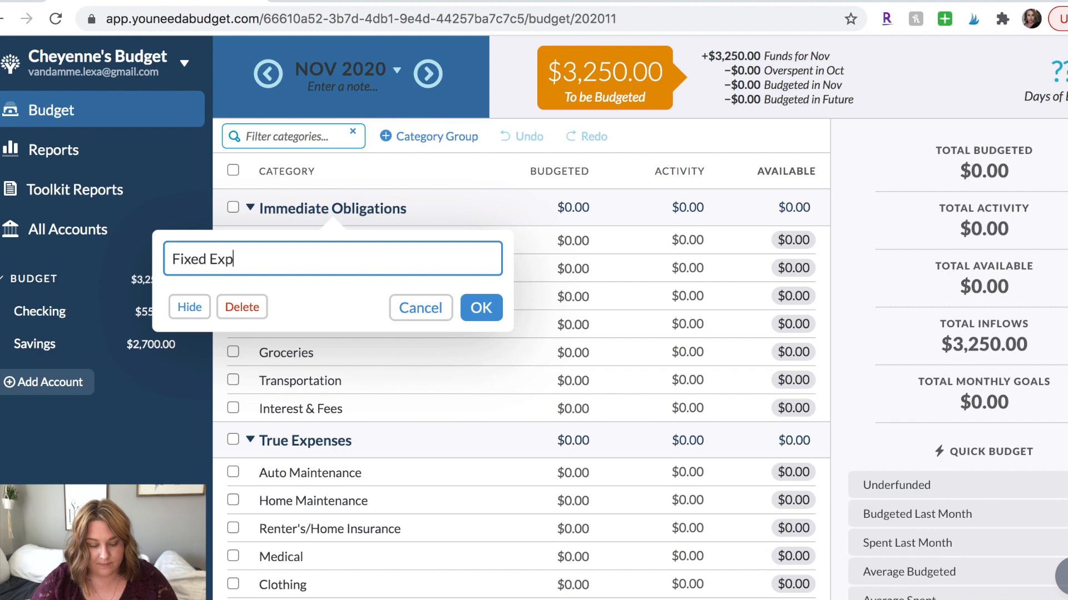
pyautogui.write('se')
pyautogui.press('Return')
# - Rename the Rent/Mortgage, Electric and Water categories as Rent, Amazon Prime and Amazon Music
pyautogui.click(349, 235)
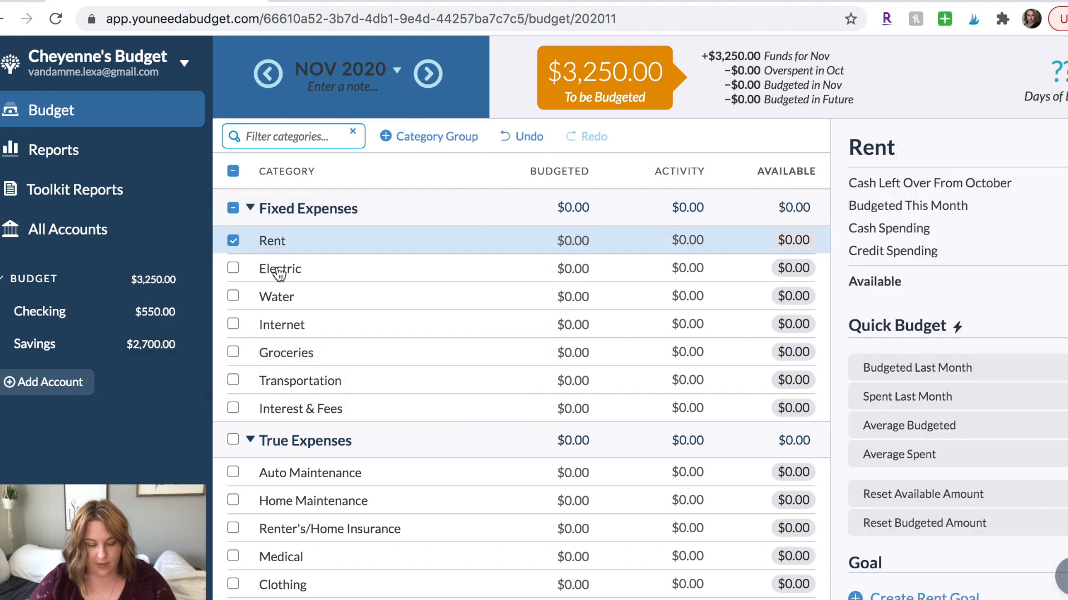
pyautogui.click(280, 269)
pyautogui.hotkey('ctrl', 'a')
pyautogui.write('Amaz')
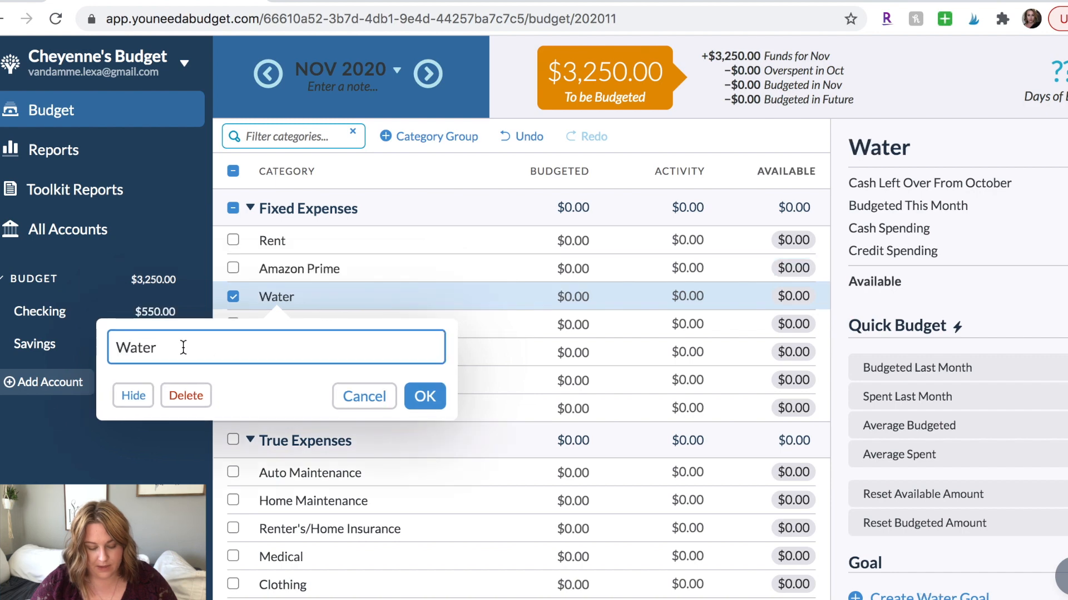
pyautogui.hotkey('ctrl', 'a')
pyautogui.write('Amazon Music')
pyautogui.press('Return')
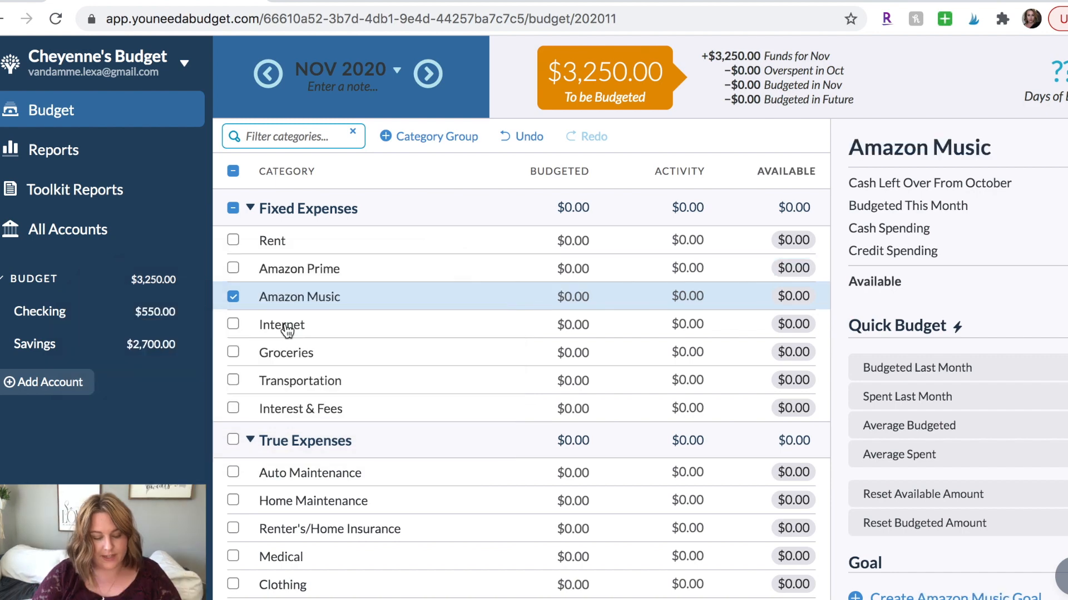
# - Rename the Internet category as Phone and the Groceries category under Fixed Expenses as Car Payment
pyautogui.click(284, 324)
pyautogui.hotkey('ctrl', 'a')
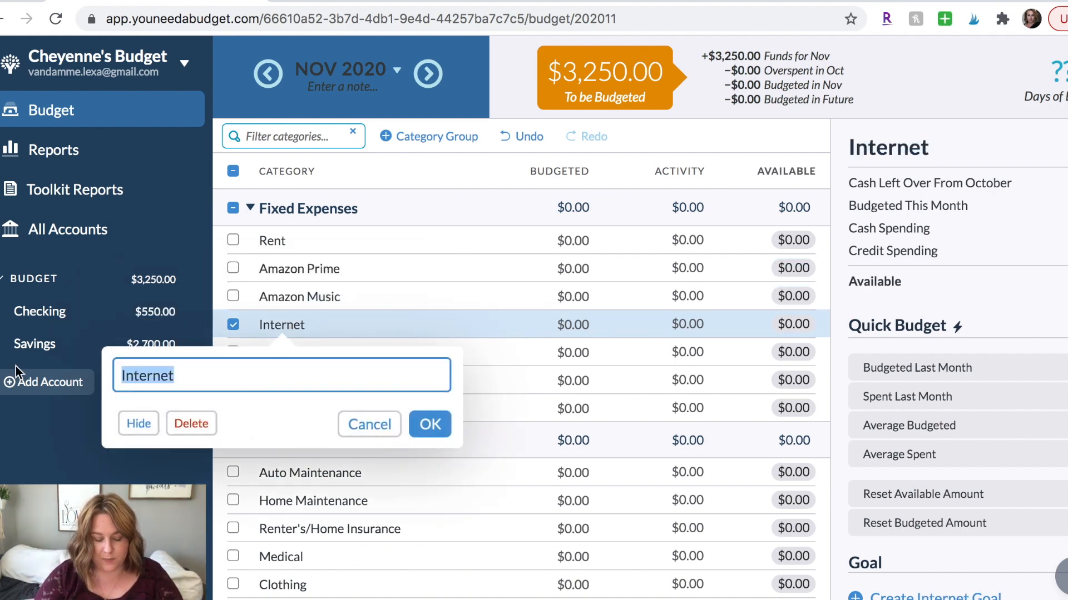
pyautogui.write('Hp')
pyautogui.press('BackSpace')
pyautogui.press('BackSpace')
pyautogui.write('Pho')
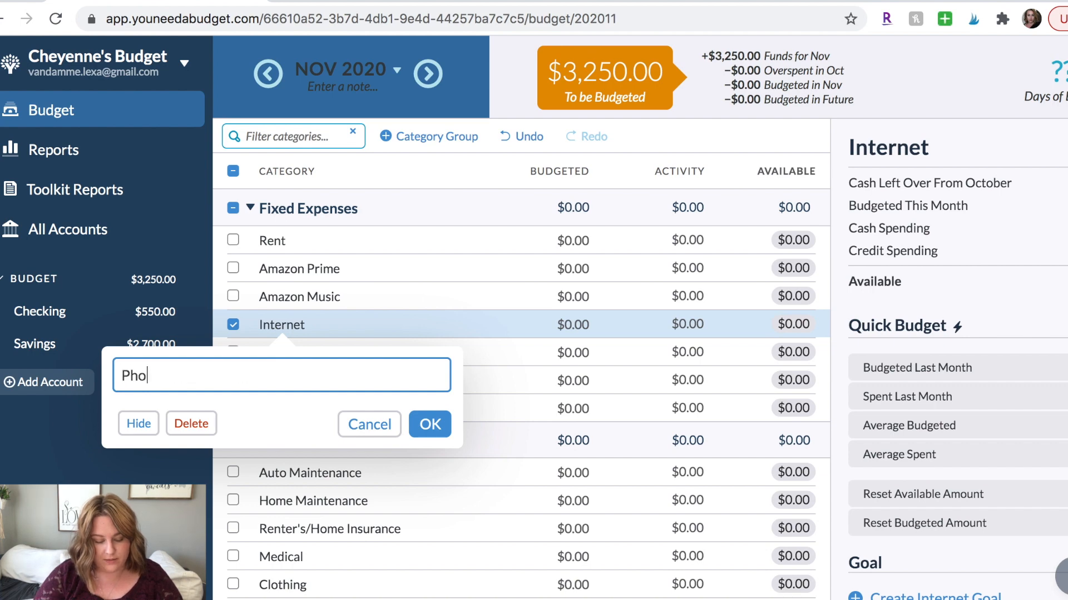
pyautogui.write('ne')
pyautogui.press('Tab')
pyautogui.write('Car Payment')
pyautogui.press('Return')
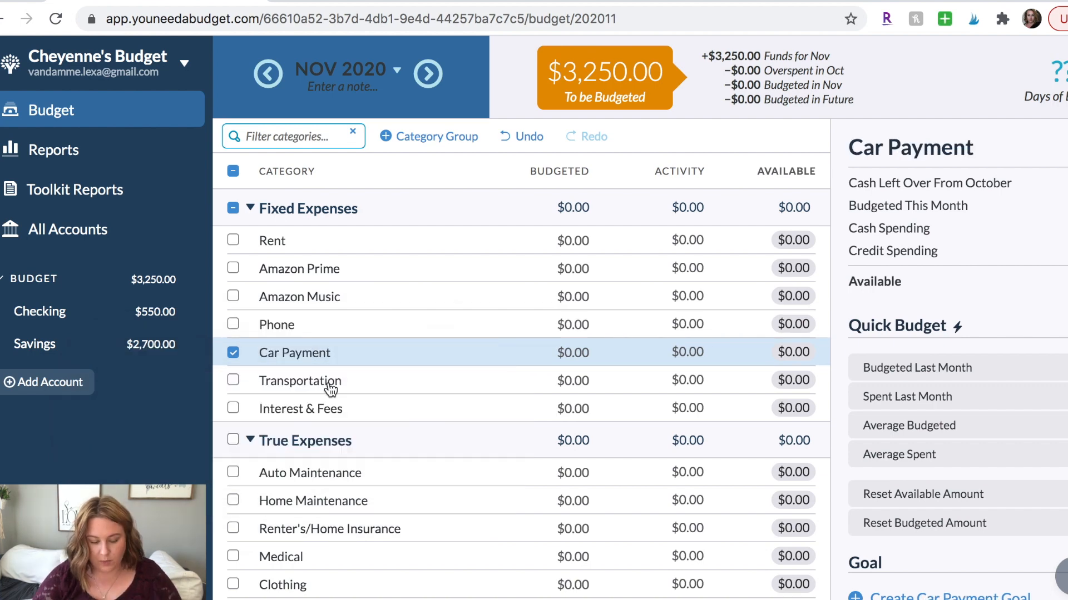
# - Delete the Transportation and Interest & Fees categories from the Fixed Expenses group
pyautogui.click(330, 388)
pyautogui.click(210, 479)
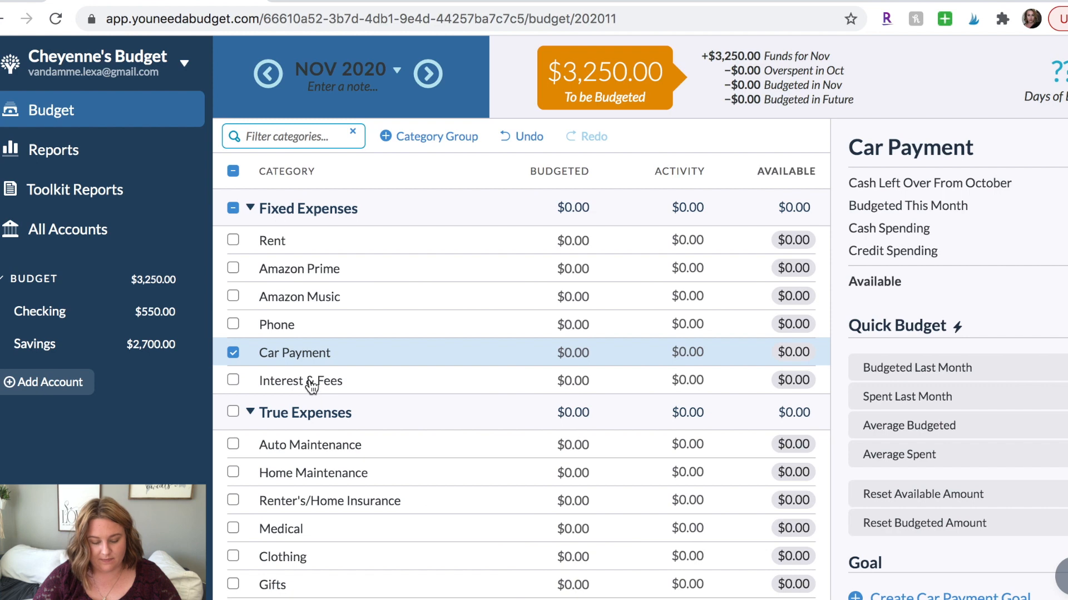
# - Rename the True Expenses category group as Variable Expenses
pyautogui.scroll(-2, 311, 387)
pyautogui.click(305, 310)
pyautogui.moveTo(248, 365); pyautogui.dragTo(132, 365)
pyautogui.write('Variable Expenses')
pyautogui.press('Return')
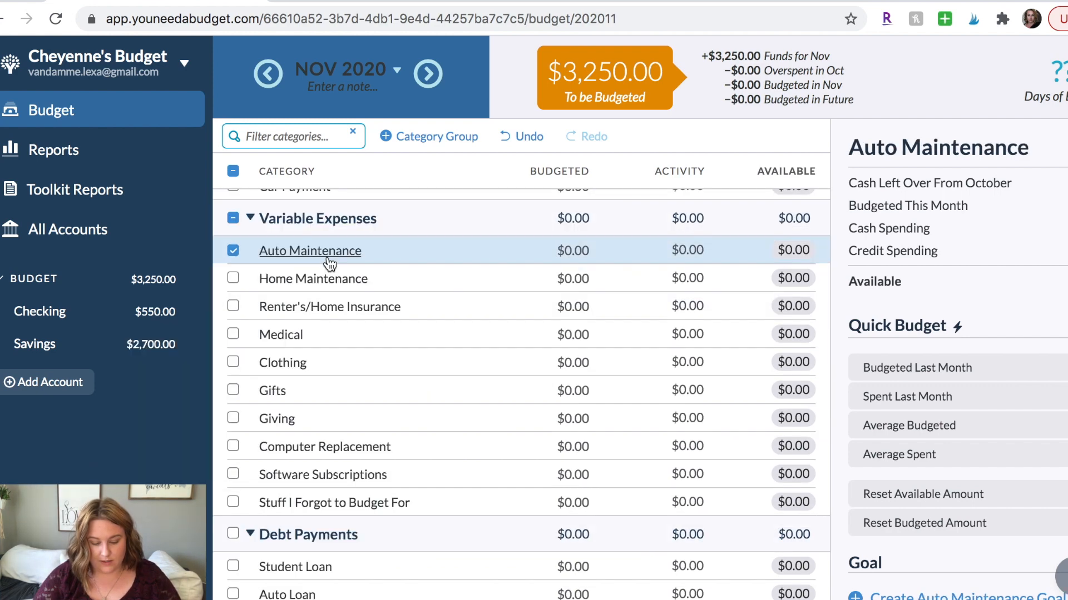
# - Rename the Auto Maintenance, Home Maintenance and Renter's/Home Insurance categories as Groceries, Gas and Eating Out
pyautogui.click(330, 259)
pyautogui.moveTo(275, 307); pyautogui.dragTo(37, 310)
pyautogui.write('G')
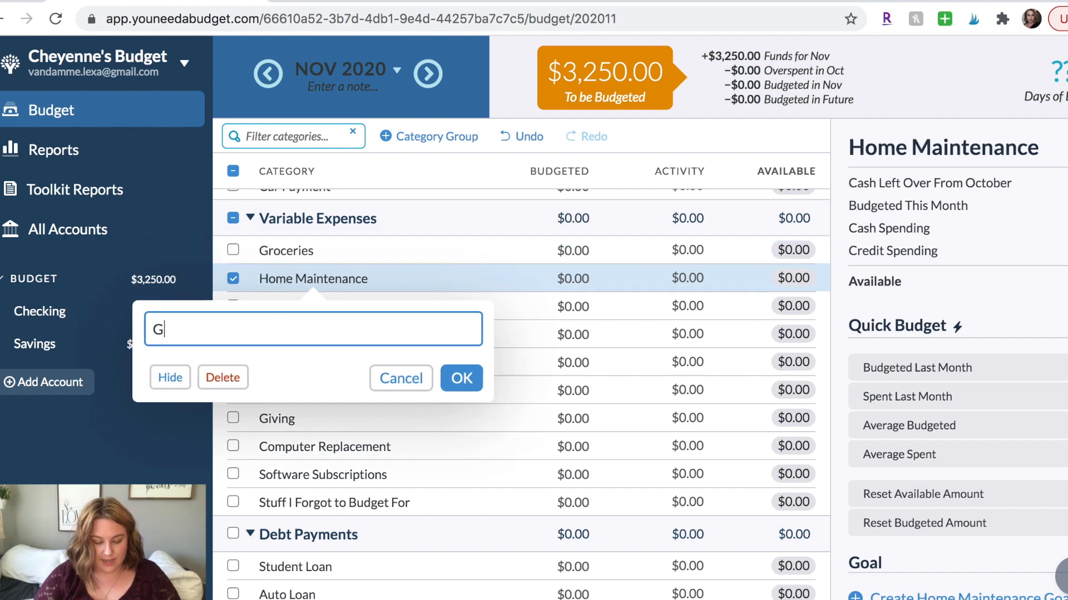
pyautogui.write('as')
pyautogui.press('Return')
pyautogui.write('Eating Out')
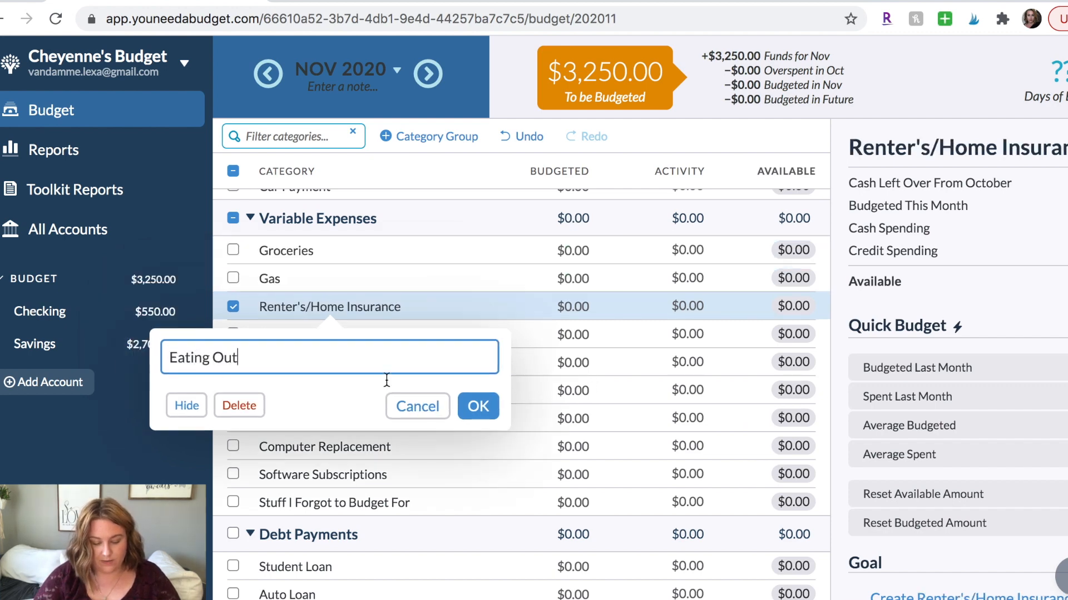
pyautogui.press('Return')
# - Rename the Medical category as Fun and the Clothing category as Misc
pyautogui.write('Fun')
pyautogui.press('Return')
pyautogui.write('Misc.')
pyautogui.press('Return')
# - Delete every category below Misc. in the Variable Expenses group, including Giving, Computer Replacement, Software Subscriptions and Stuff I Forgot to Budget For
pyautogui.click(289, 389)
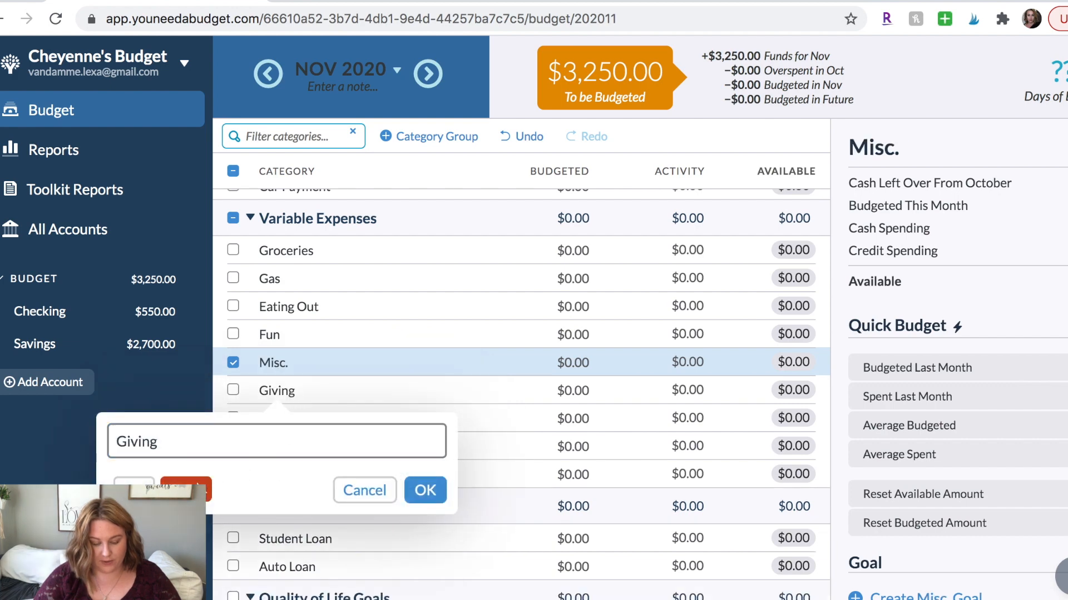
pyautogui.click(184, 492)
pyautogui.click(280, 392)
pyautogui.click(234, 492)
pyautogui.scroll(-3, 311, 389)
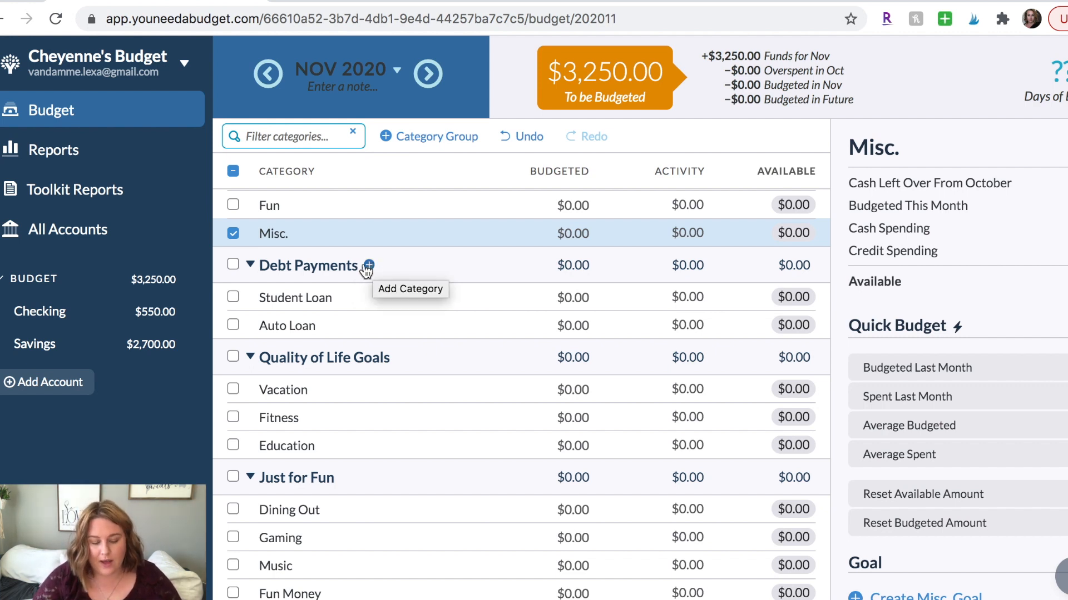
# - Delete the Debt Payments and Quality of Life Goals category groups from the budget
pyautogui.click(333, 265)
pyautogui.click(230, 369)
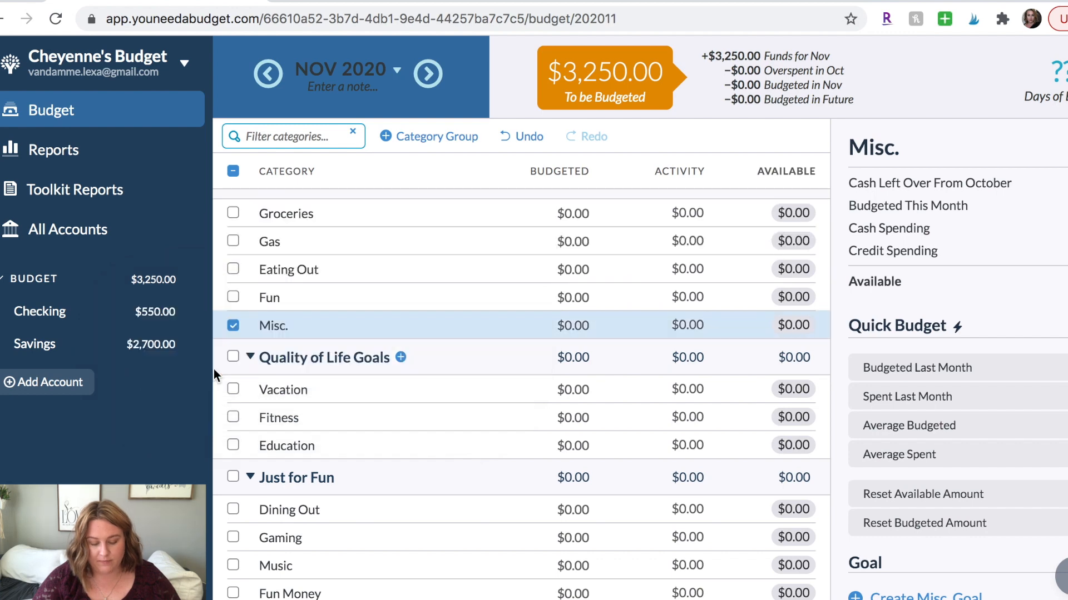
pyautogui.click(325, 358)
pyautogui.click(234, 460)
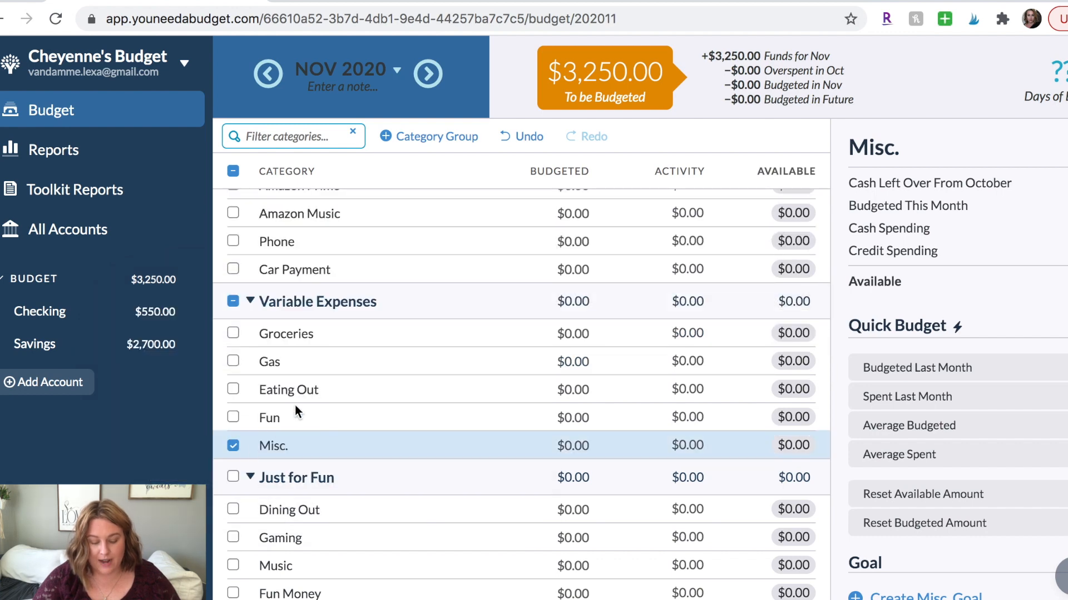
# - Rename the Just for Fun category group as Sinking Funds
pyautogui.click(309, 482)
pyautogui.moveTo(213, 387); pyautogui.dragTo(83, 381)
pyautogui.write('Sining')
pyautogui.press('BackSpace')
pyautogui.press('BackSpace')
pyautogui.press('BackSpace')
pyautogui.write('king Funds')
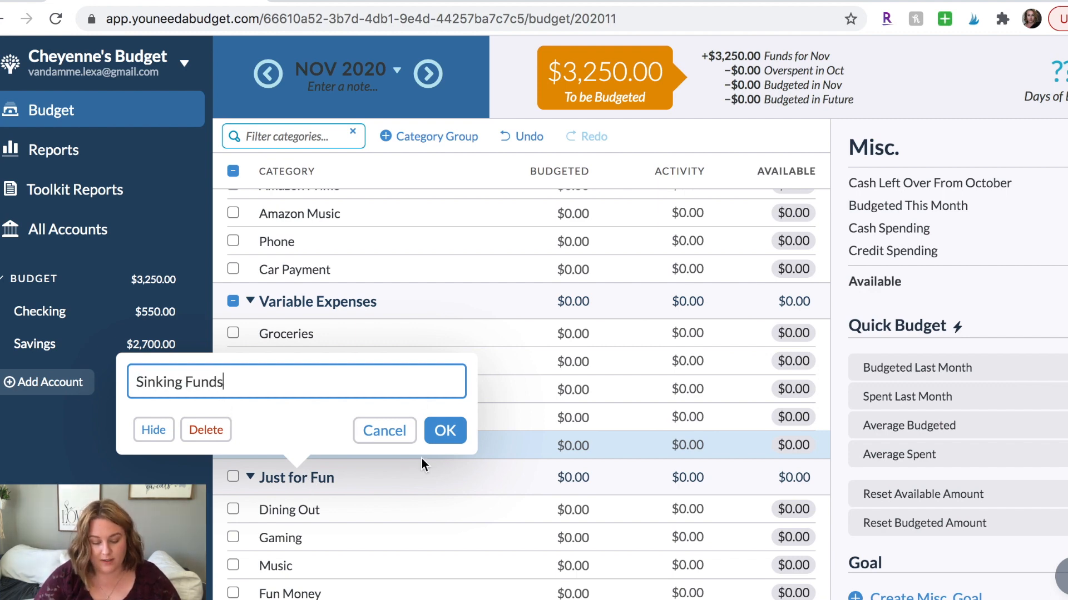
pyautogui.click(445, 432)
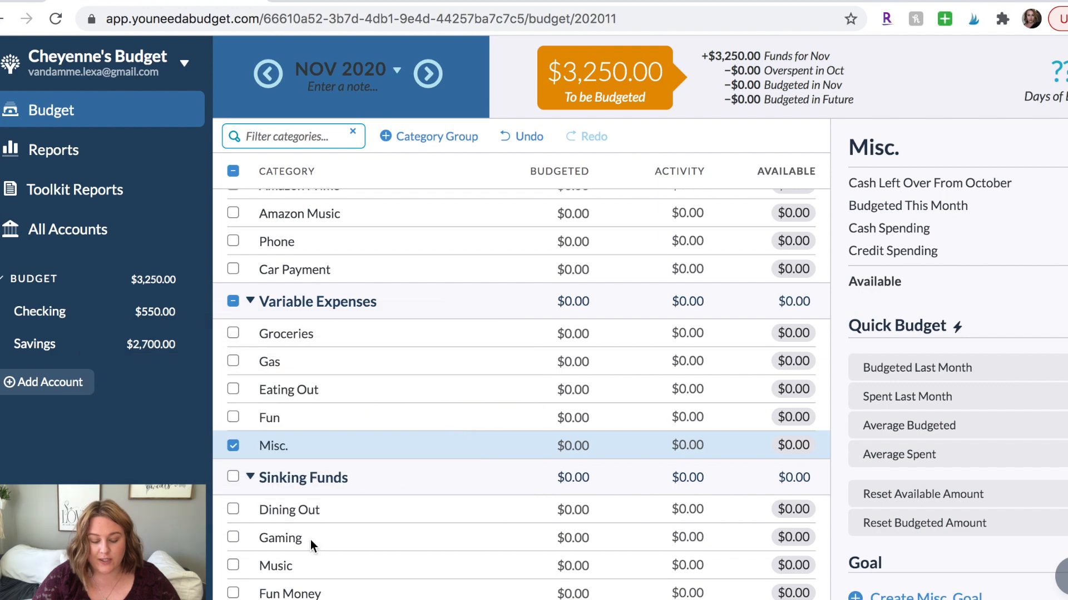
# - Rename the Dining Out category as Wedding Fund and the Gaming category as Home Rennovations in the Sinking Funds group
pyautogui.click(290, 519)
pyautogui.press('super+a')
pyautogui.write('Wedding ')
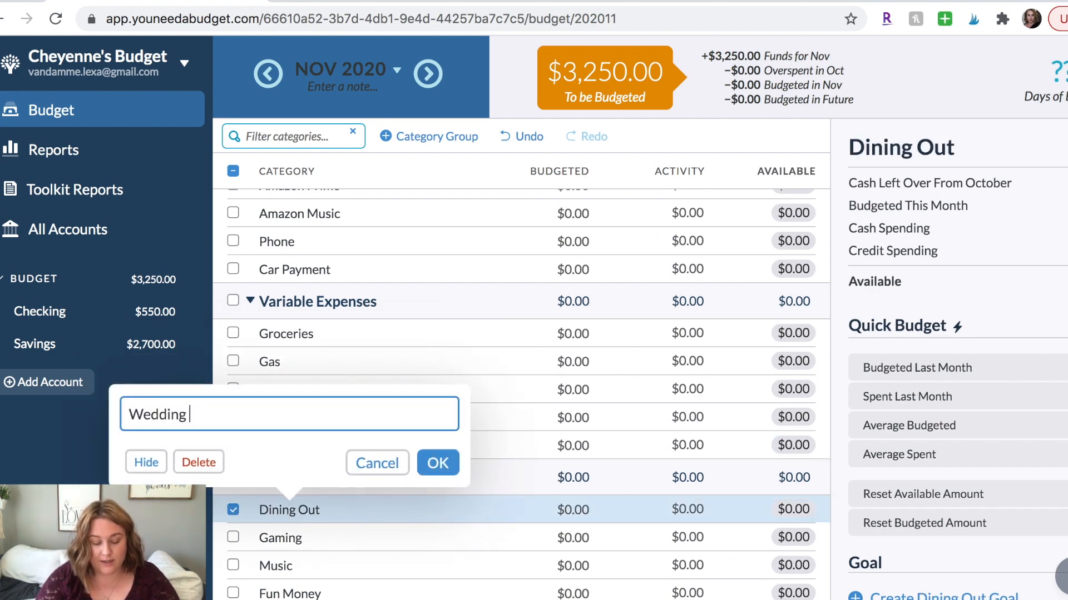
pyautogui.write('Fund')
pyautogui.click(436, 464)
pyautogui.click(281, 538)
pyautogui.moveTo(179, 443); pyautogui.dragTo(82, 442)
pyautogui.write('H')
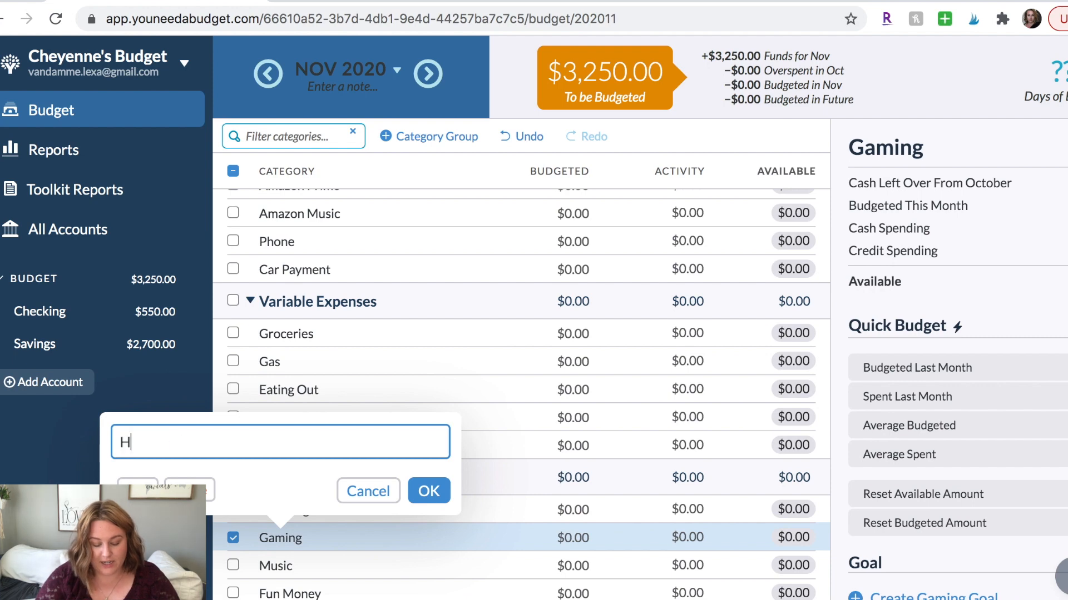
pyautogui.write('ome Rennovation')
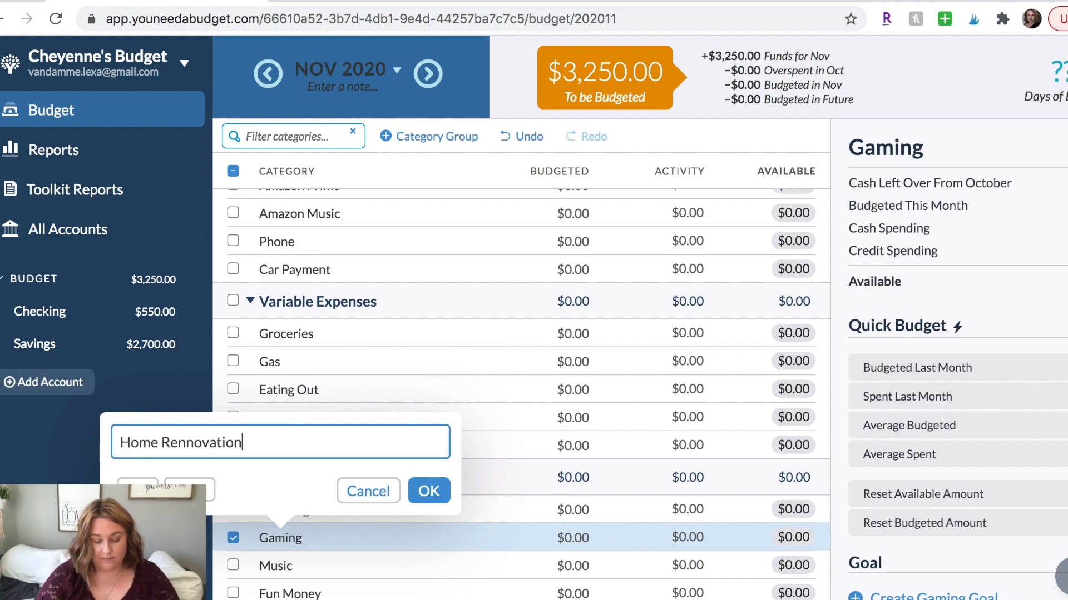
pyautogui.press('Return')
# - Rename the Music category as Medical Debt and the Fun Money category as Car Fund in the Sinking Funds group
pyautogui.click(279, 566)
pyautogui.moveTo(179, 472); pyautogui.dragTo(114, 471)
pyautogui.write('Medical')
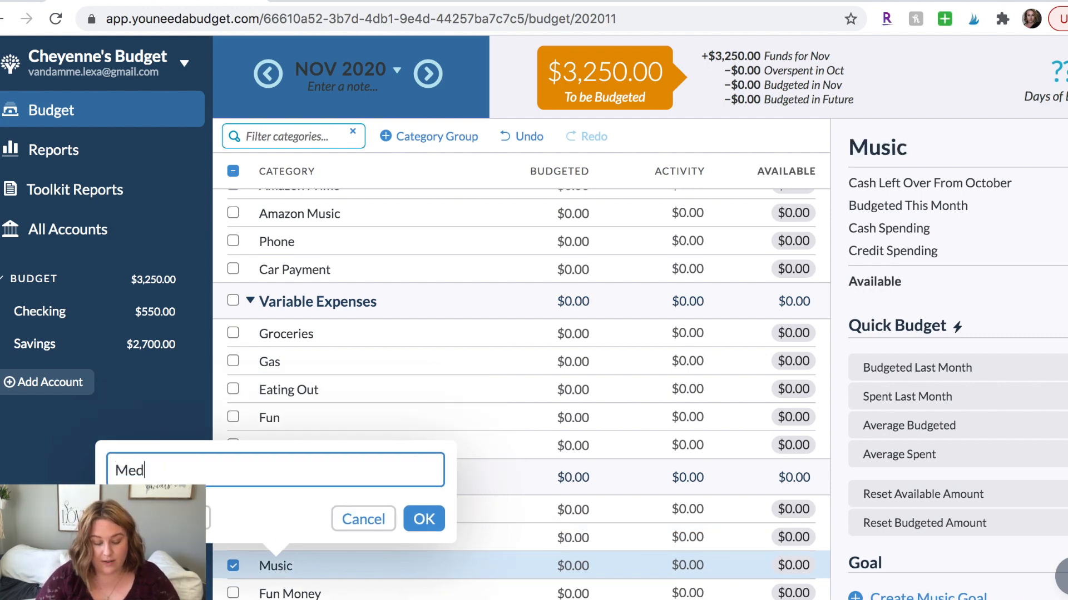
pyautogui.press('Return')
pyautogui.click(290, 594)
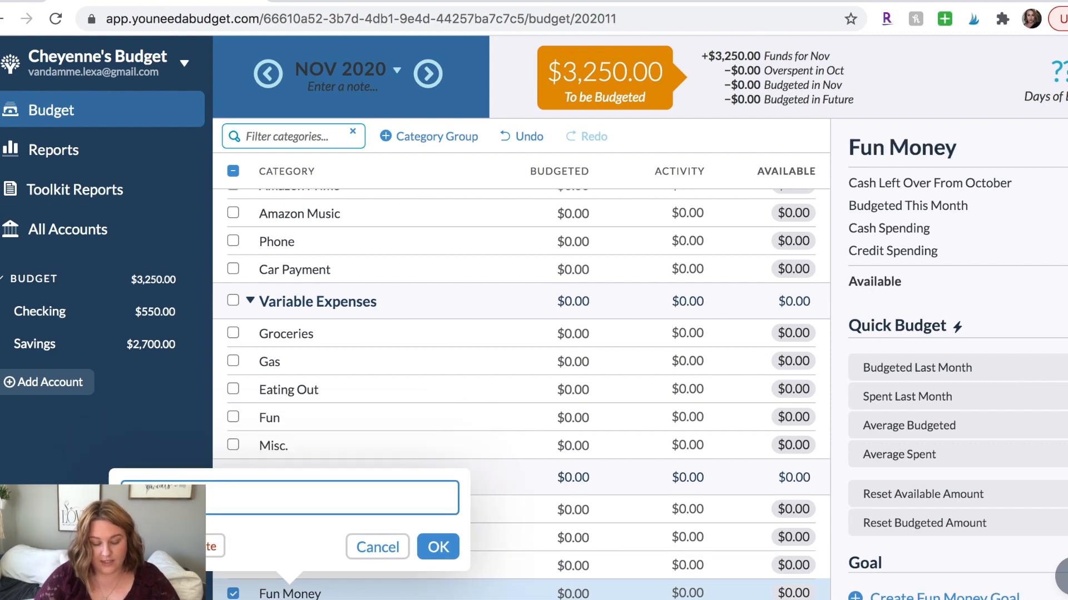
# - Add new categories named Fun Money and Baby Fund to the Sinking Funds group
pyautogui.write('Fun Mone')
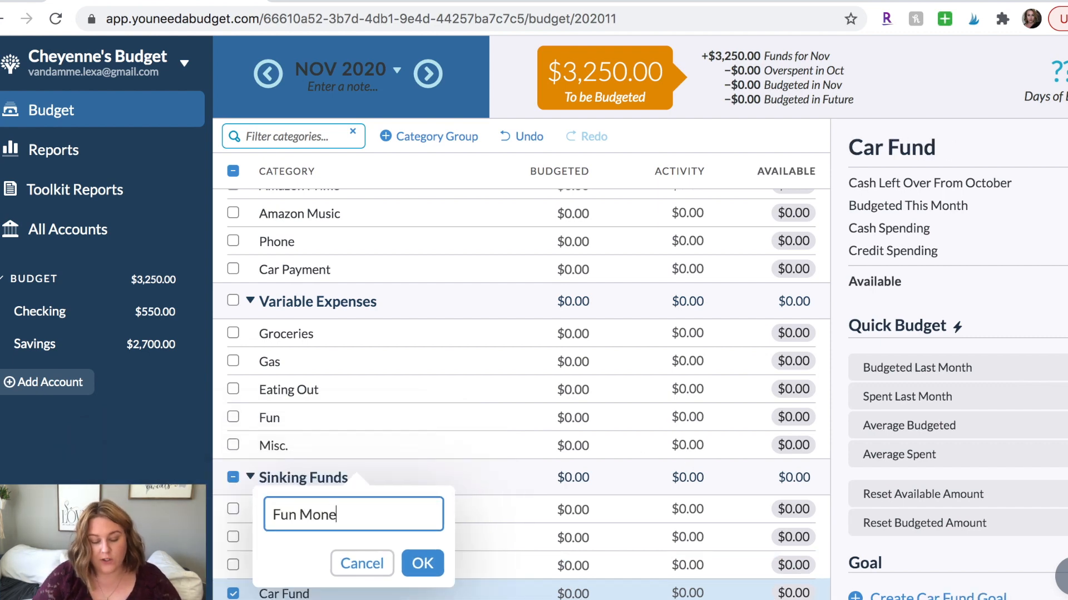
pyautogui.write('y')
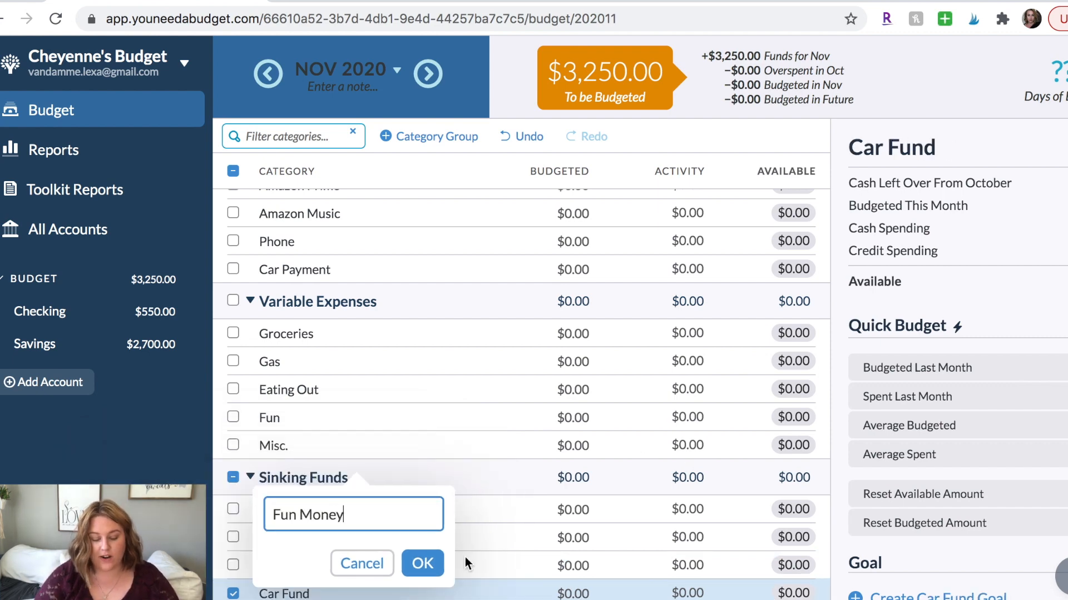
pyautogui.click(424, 563)
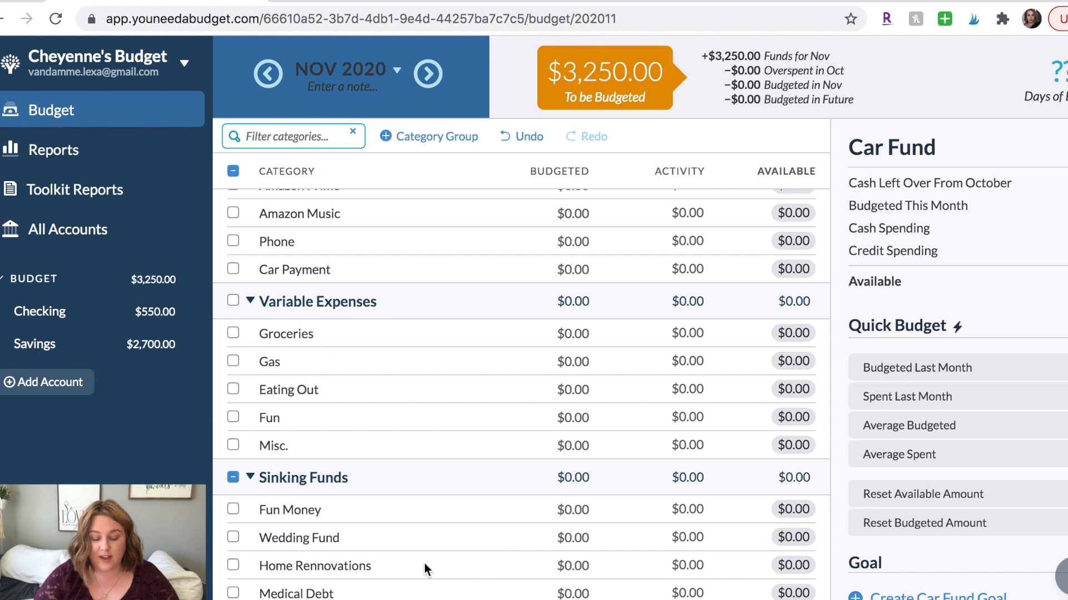
pyautogui.scroll(-1, 424, 564)
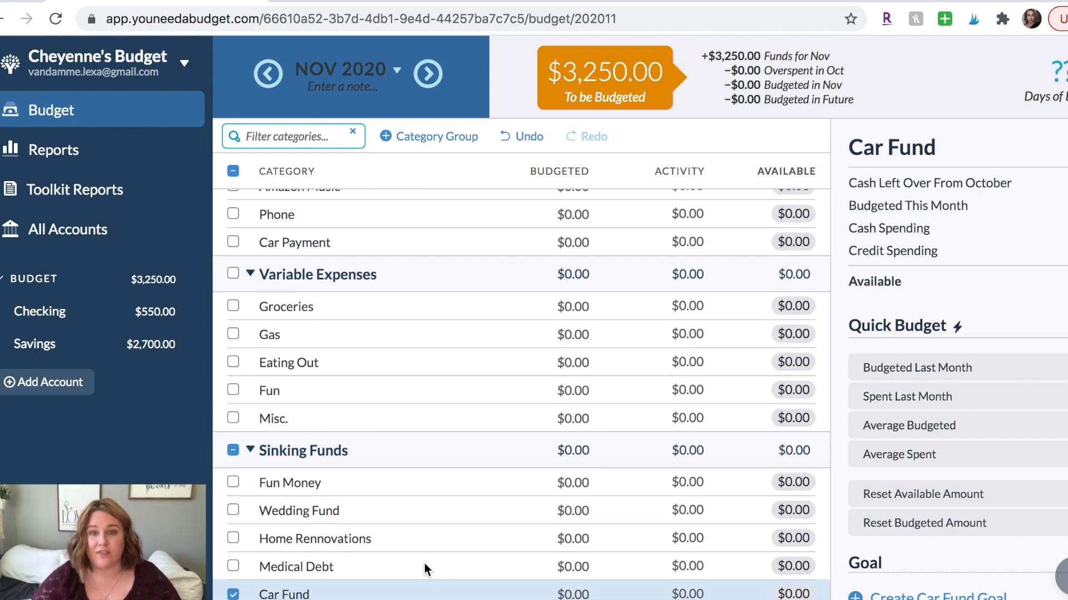
pyautogui.click(358, 451)
pyautogui.write('Baby Fund')
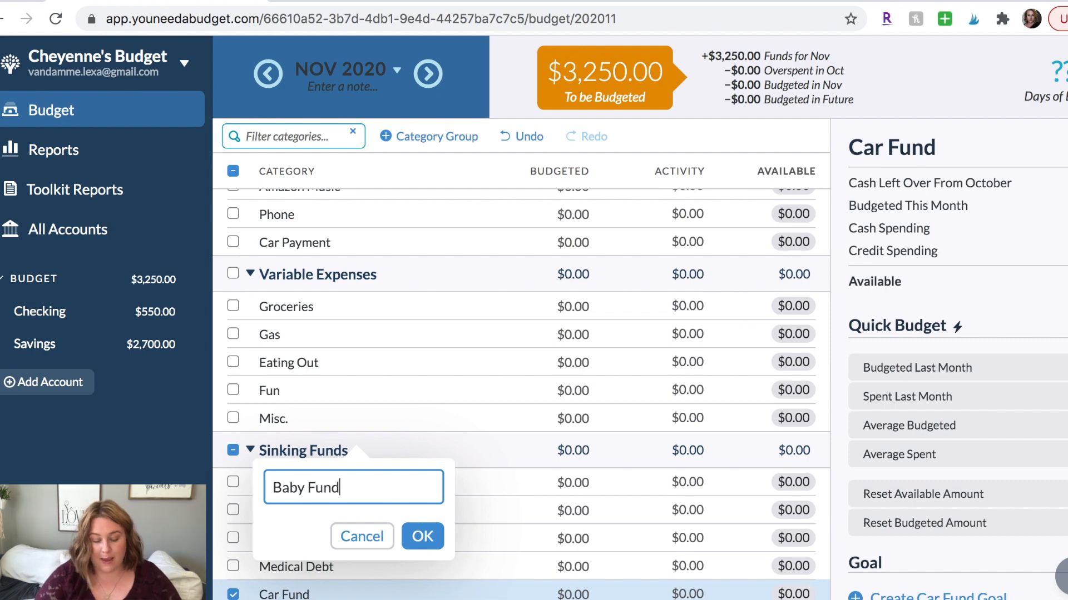
pyautogui.click(431, 537)
# - Add an unlinked Credit Card account nicknamed CC #1 with a current balance of 495
pyautogui.scroll(3, 341, 392)
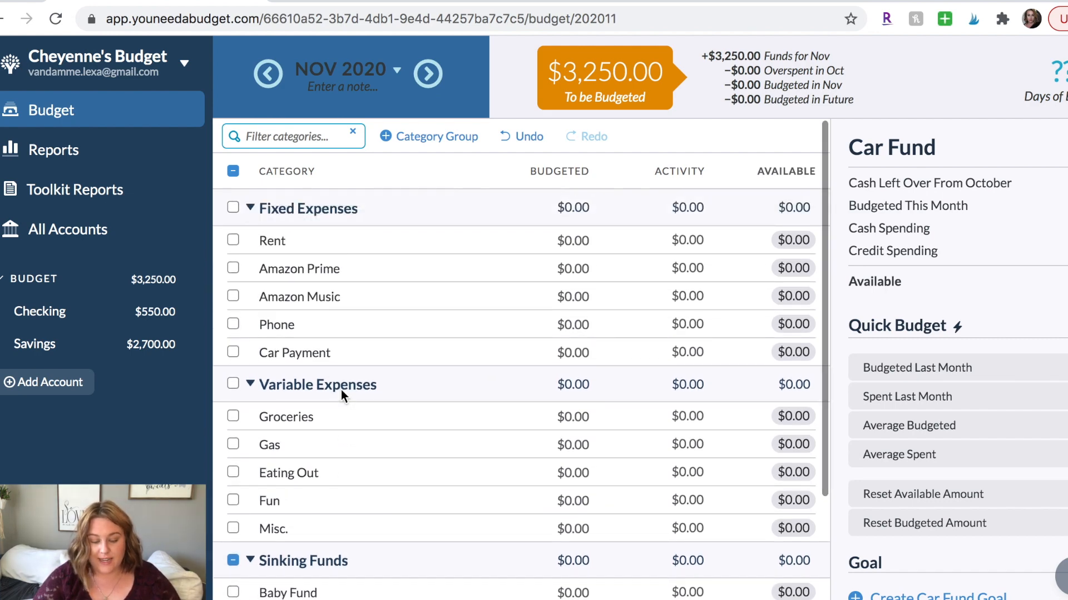
pyautogui.scroll(-5, 341, 396)
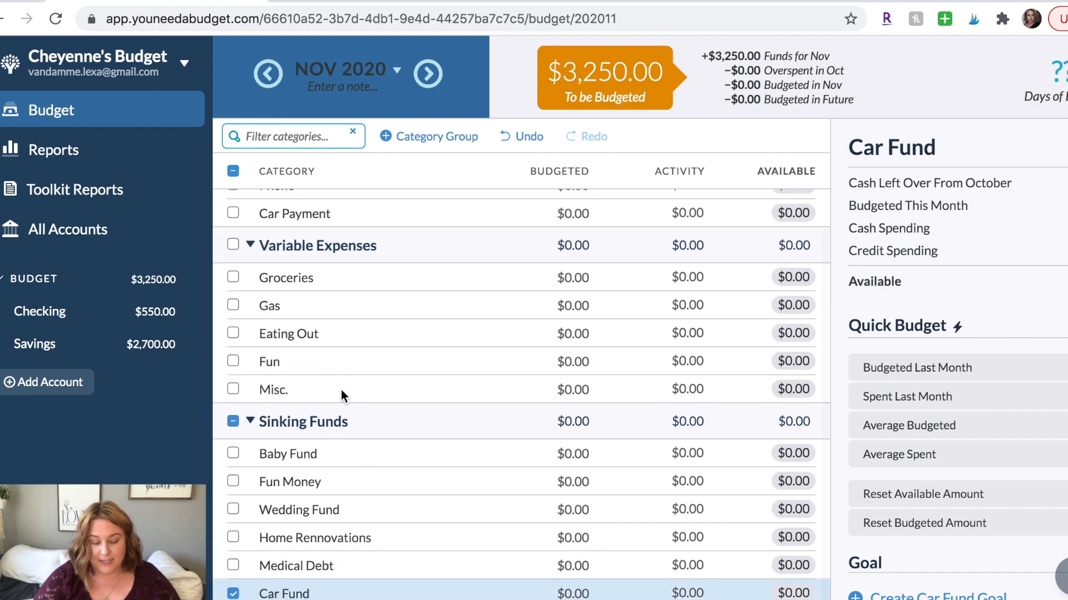
pyautogui.scroll(5, 343, 397)
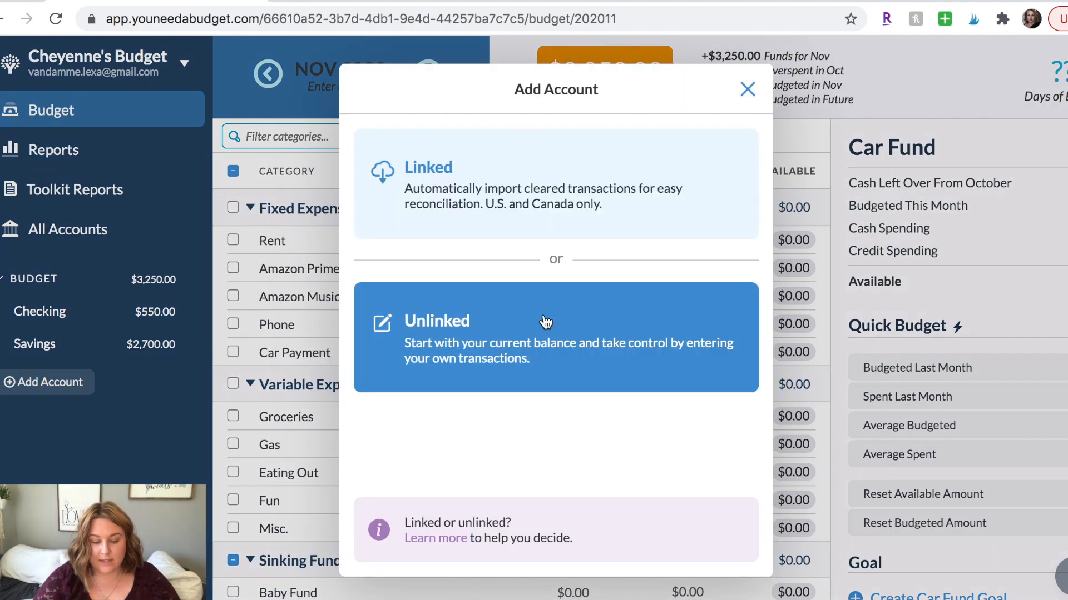
pyautogui.click(545, 319)
pyautogui.click(500, 214)
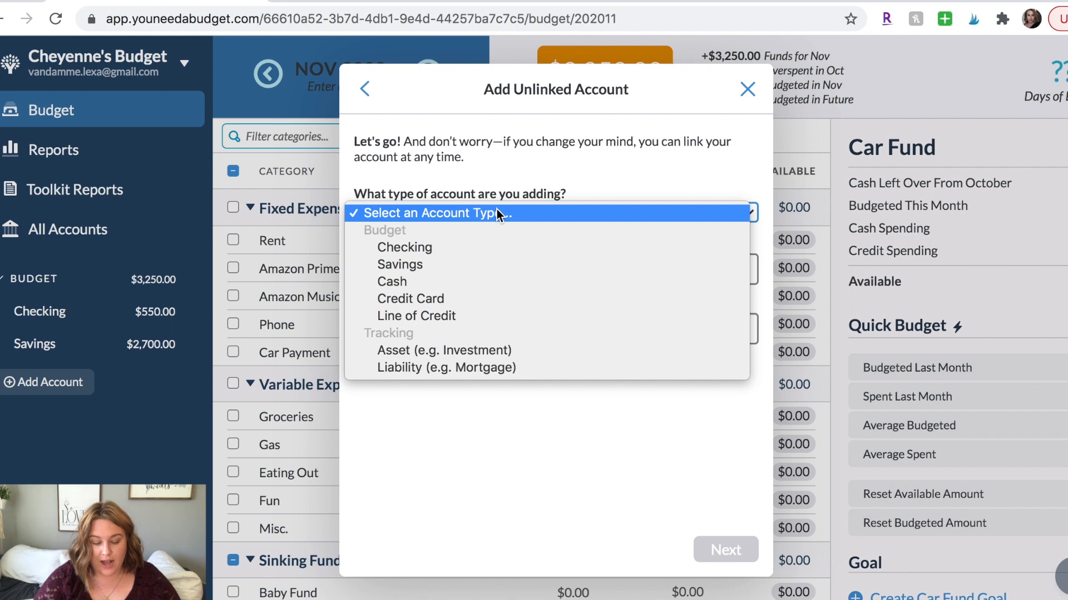
pyautogui.click(476, 300)
pyautogui.write('CC #1')
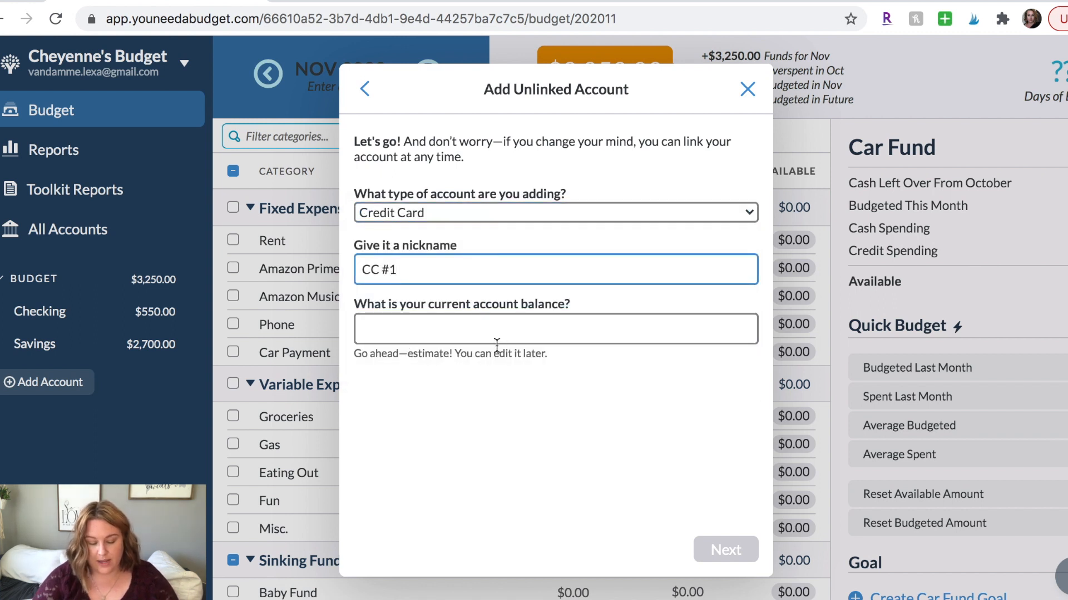
pyautogui.click(496, 338)
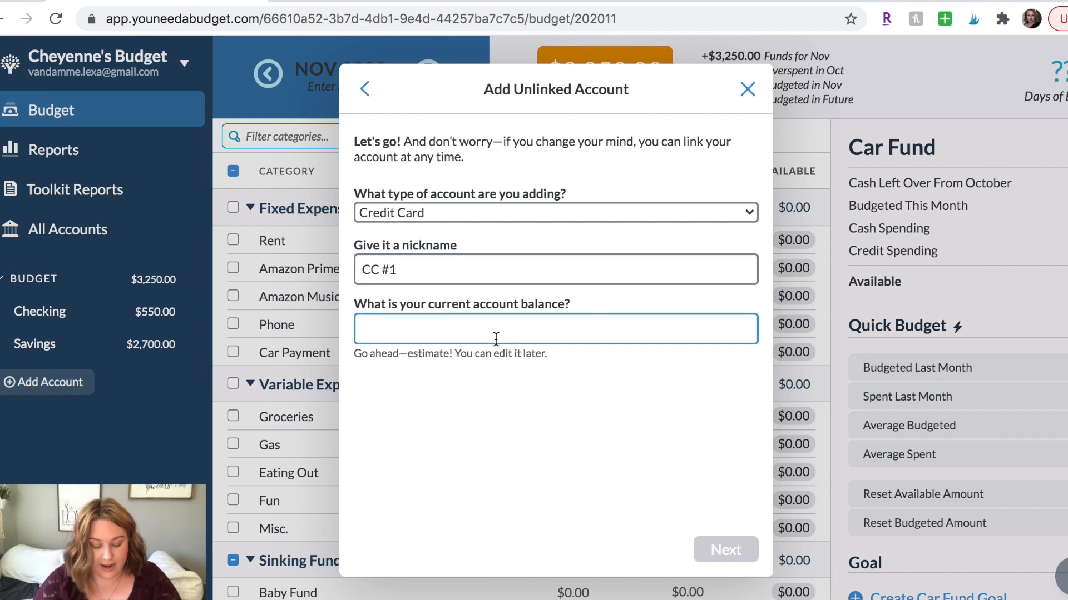
pyautogui.write('495')
pyautogui.click(726, 549)
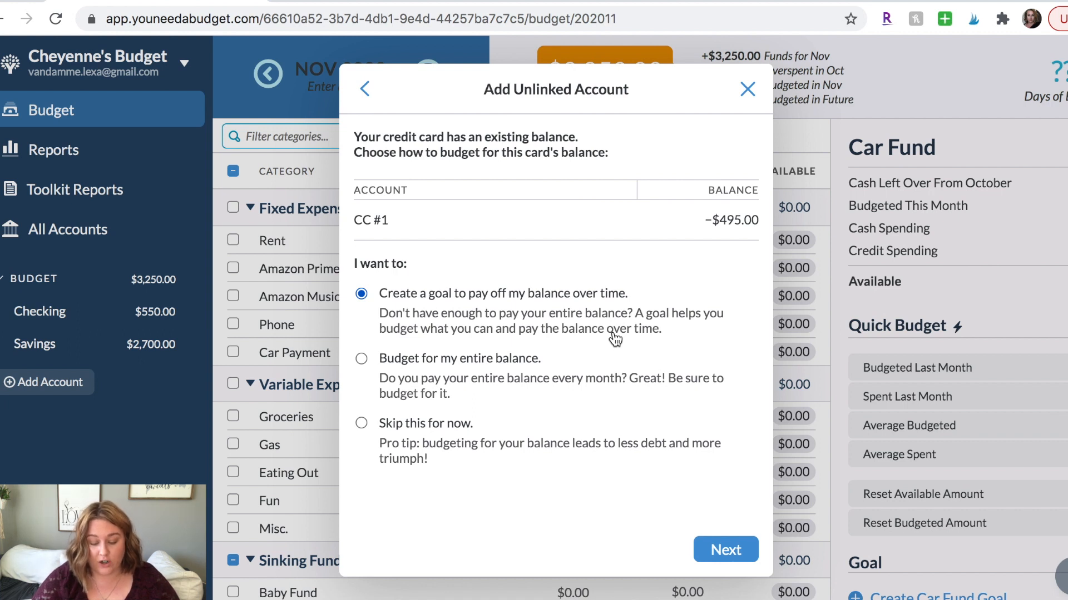
# - Create a payoff goal for CC #1 that pays $30 every month until the balance is paid off
pyautogui.click(717, 549)
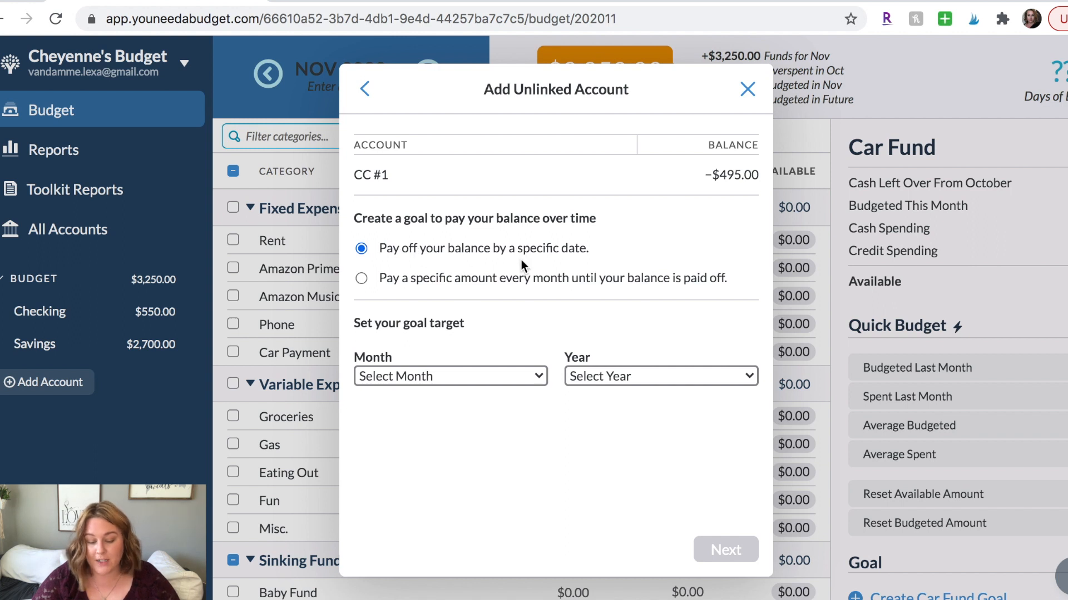
pyautogui.click(445, 284)
pyautogui.click(430, 383)
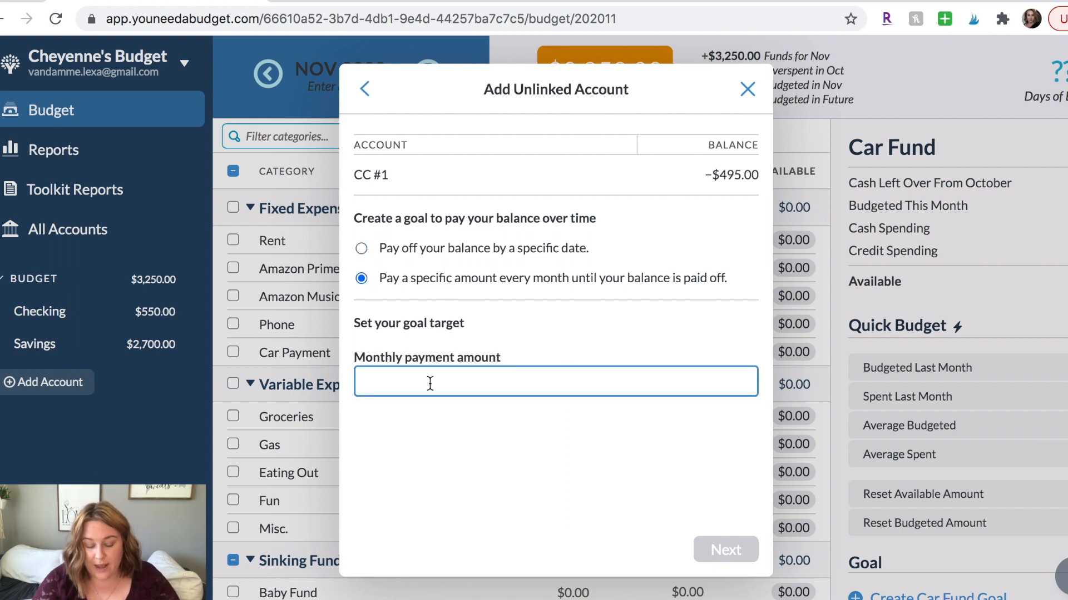
pyautogui.write('30')
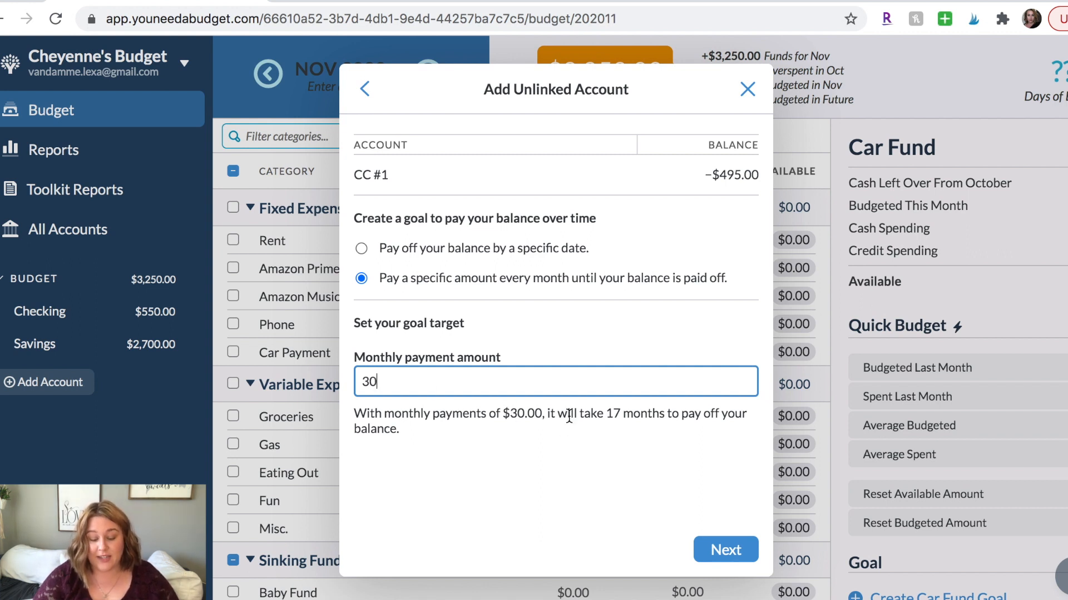
pyautogui.doubleClick(622, 415)
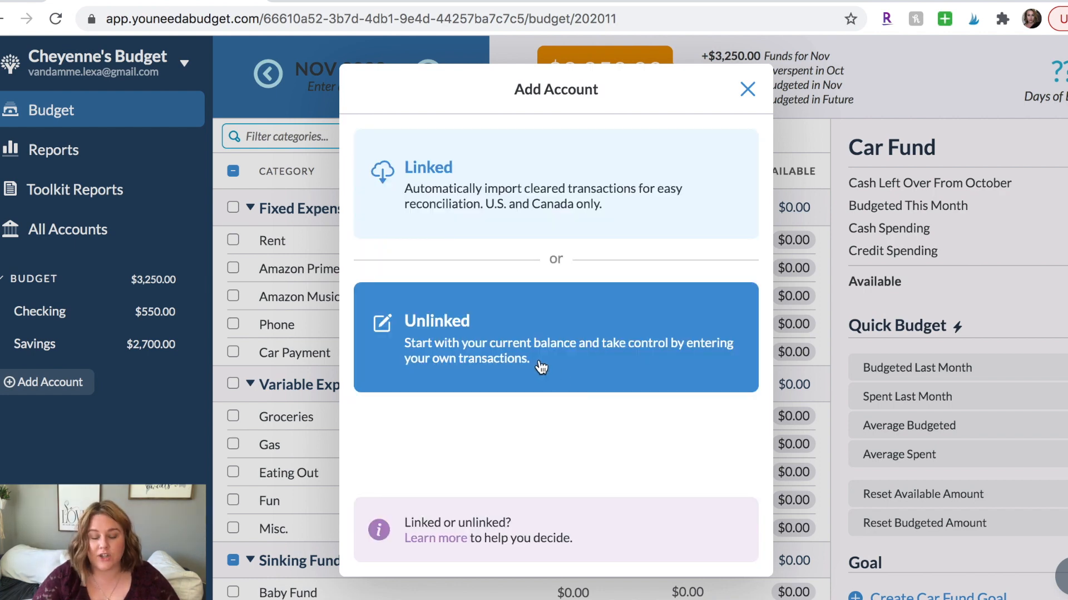
# - Add a second unlinked Credit Card account nicknamed CC #2 with a balance of 260.49, choosing a goal to pay it off over time
pyautogui.click(540, 367)
pyautogui.click(465, 214)
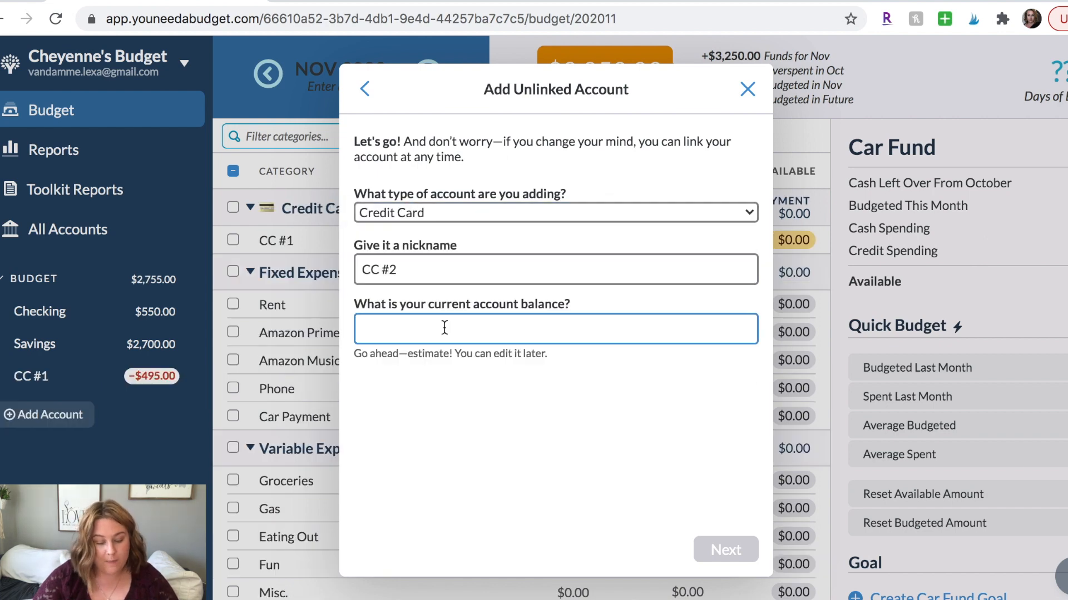
pyautogui.write('2')
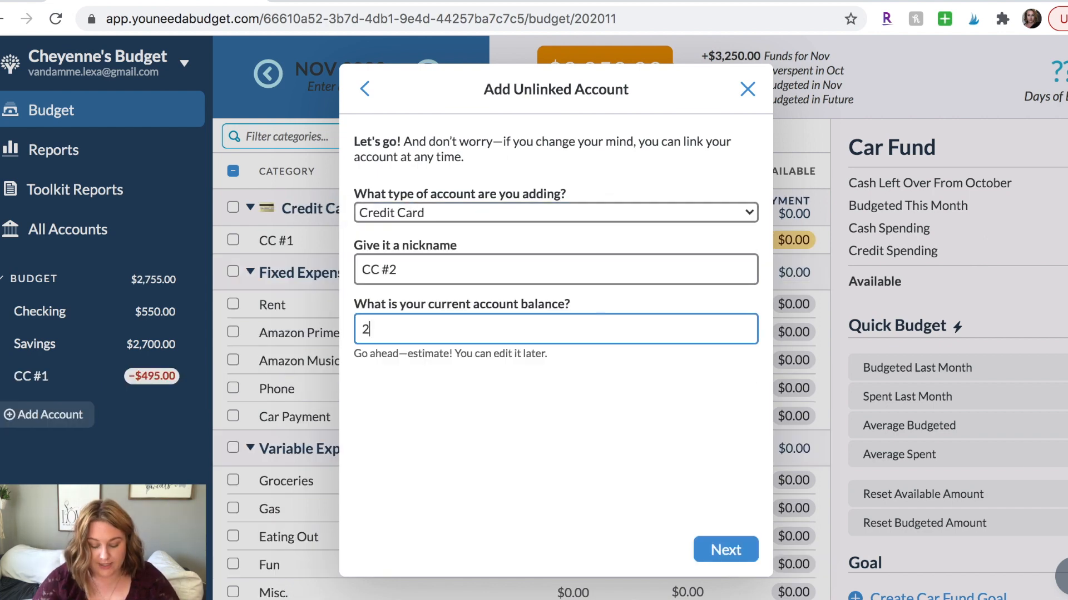
pyautogui.write('60.49')
pyautogui.press('Return')
# - Set the CC #2 goal to a specific monthly payment of $30 until paid off and finish adding the account
pyautogui.click(476, 278)
pyautogui.click(454, 381)
pyautogui.write('30')
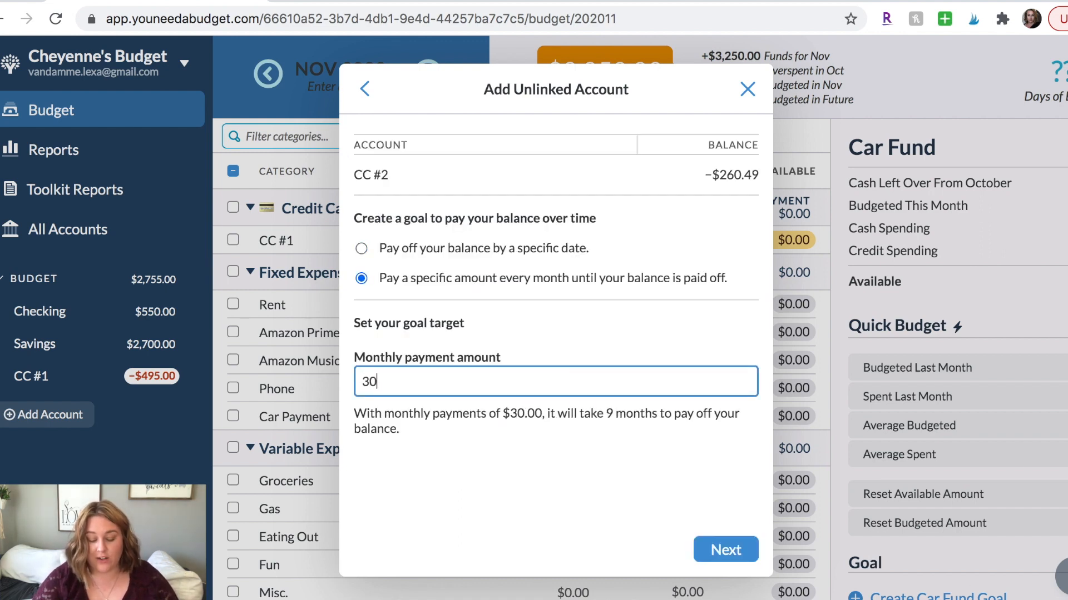
pyautogui.click(726, 550)
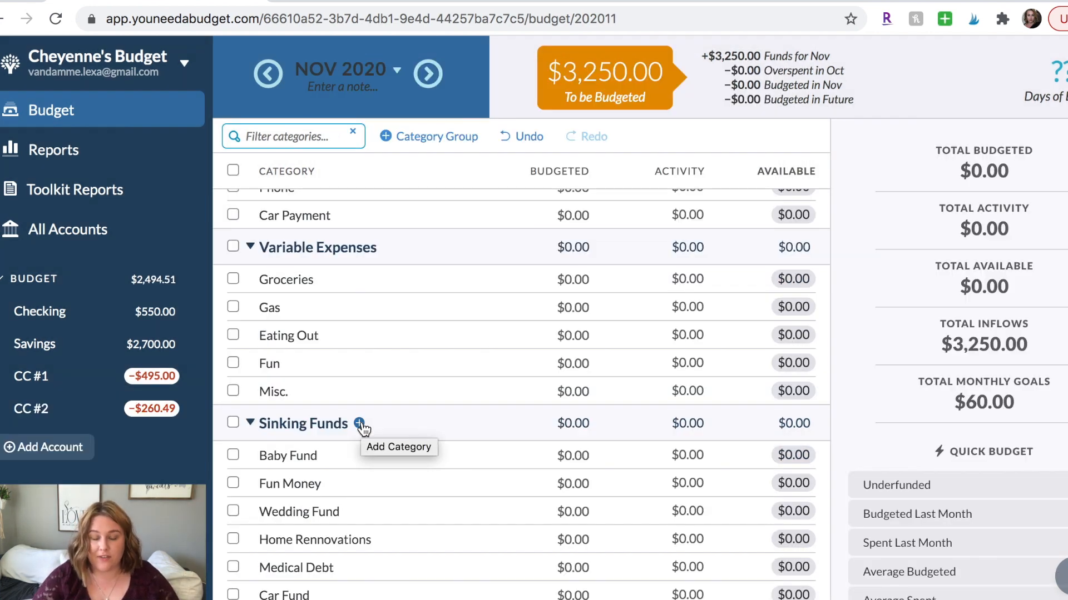
# - Add a category named Emergency Fund to the Sinking Funds group
pyautogui.click(360, 424)
pyautogui.write('Emer')
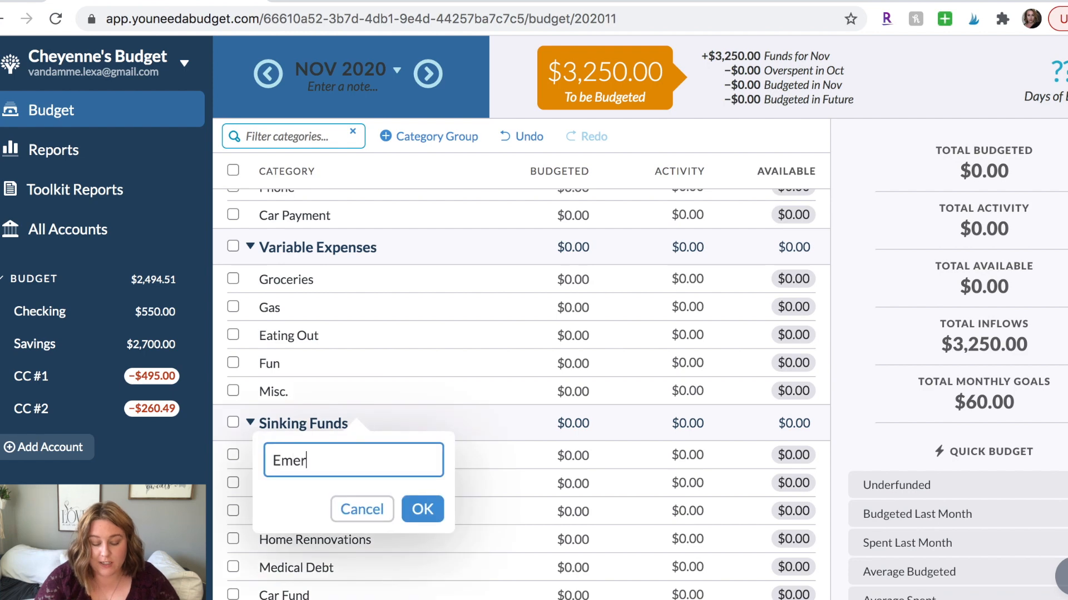
pyautogui.write('gency Fund')
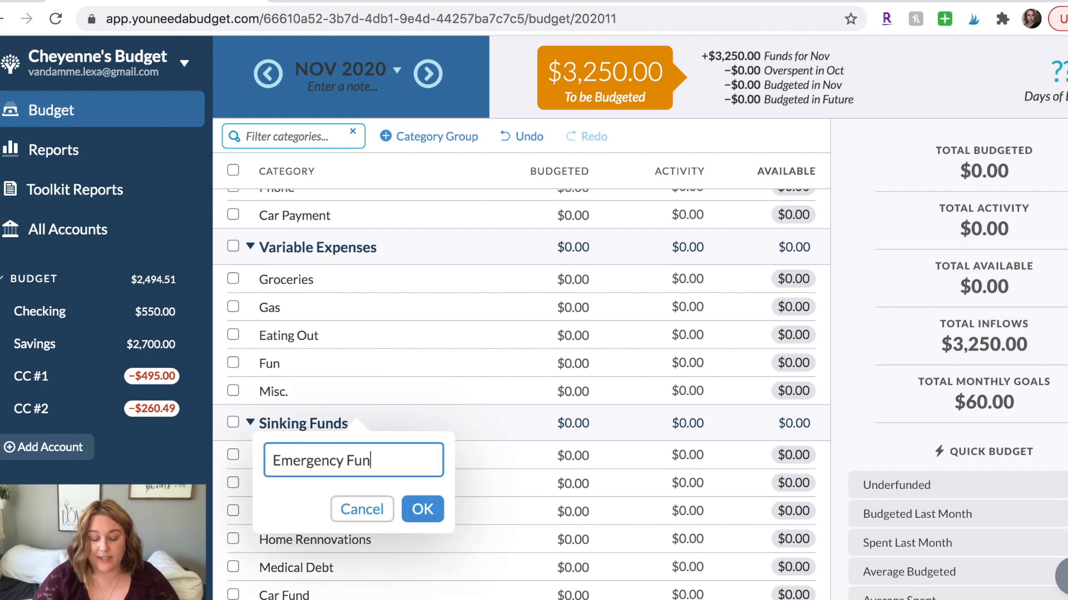
pyautogui.click(424, 508)
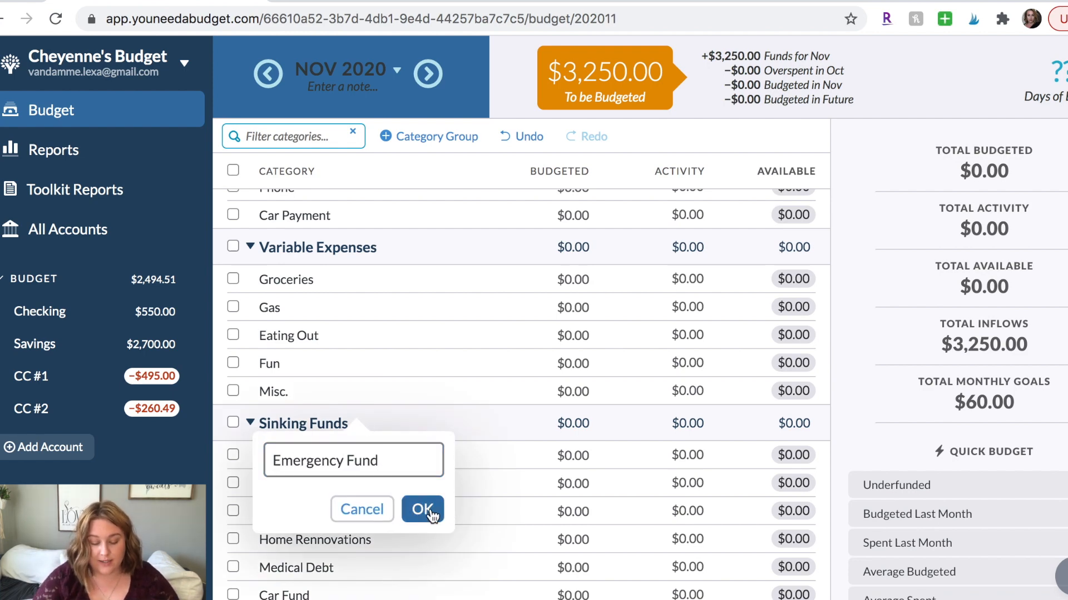
# - Add a category named Student Loan to the Sinking Funds group
pyautogui.click(360, 423)
pyautogui.write('School')
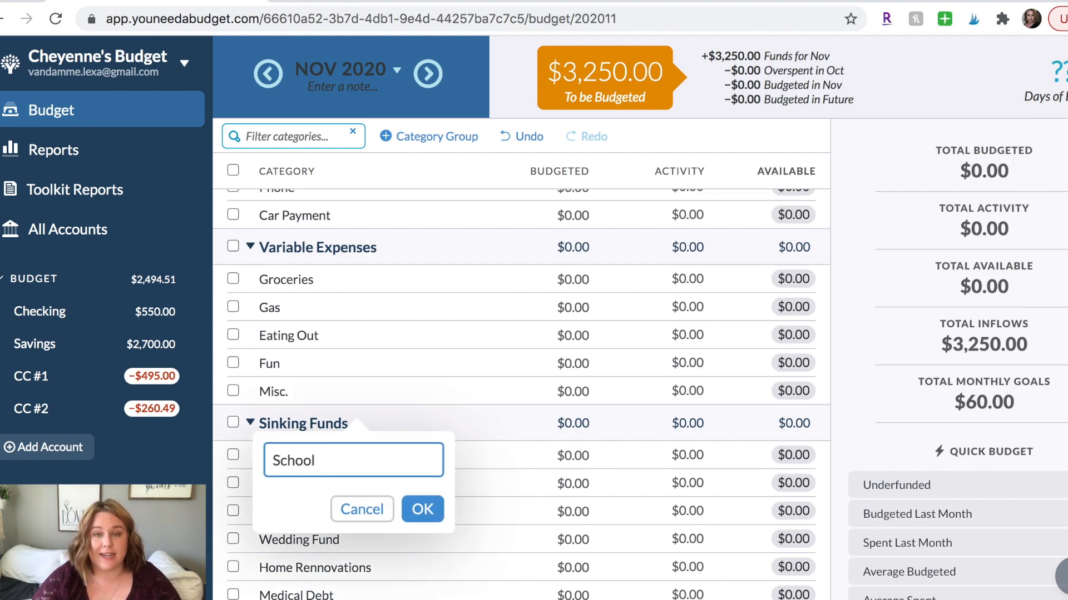
pyautogui.press('BackSpace')
pyautogui.press('BackSpace')
pyautogui.press('BackSpace')
pyautogui.press('BackSpace')
pyautogui.press('BackSpace')
pyautogui.write('tudent Loan')
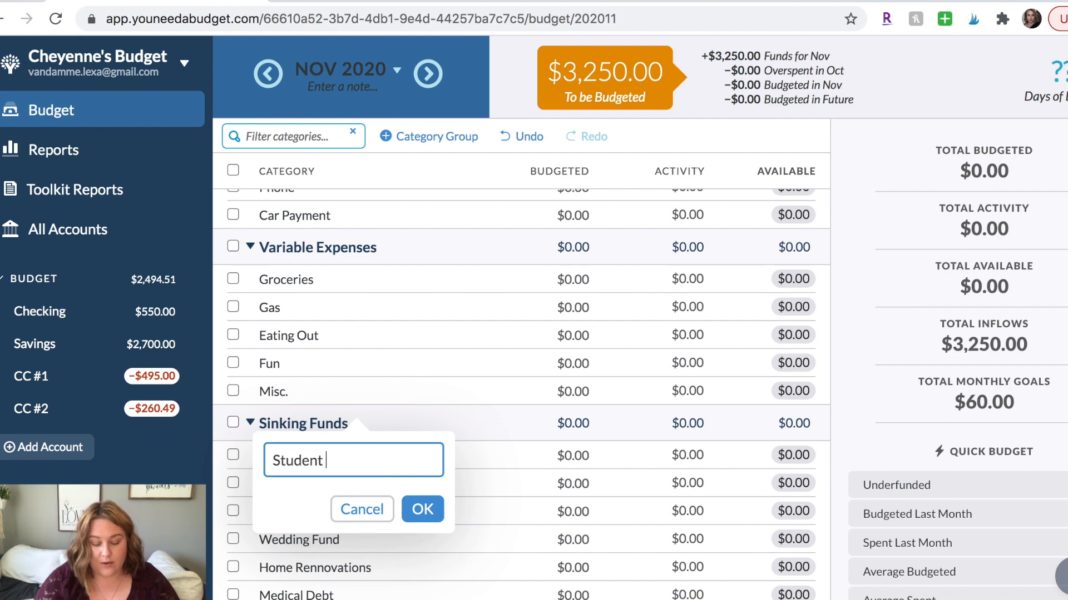
pyautogui.click(422, 511)
# - Create and save a Rent goal of $365, needed for spending monthly by the end of the month
pyautogui.scroll(-5, 371, 525)
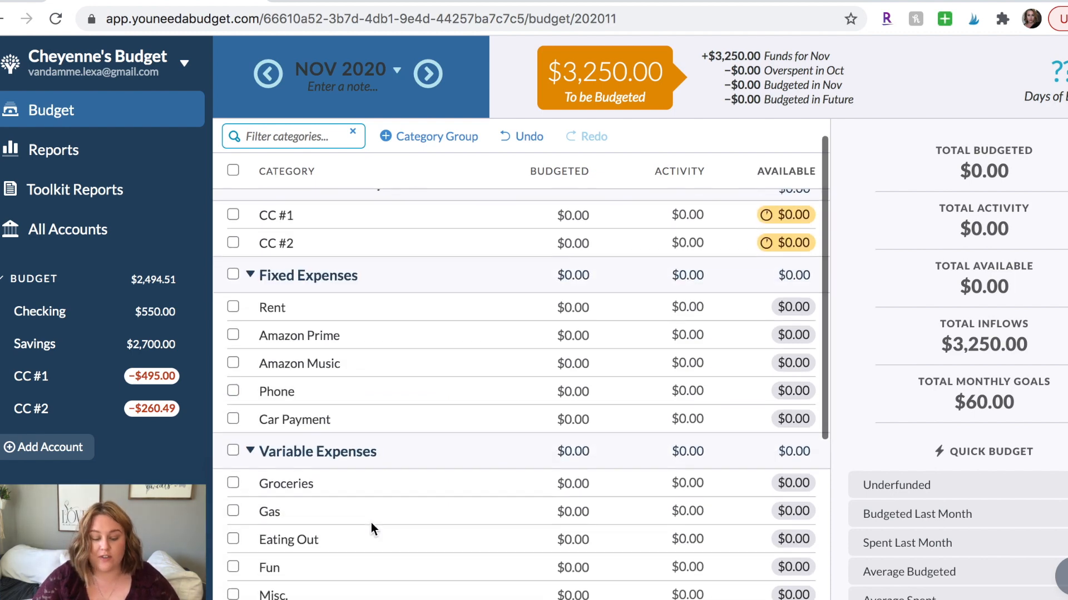
pyautogui.scroll(5, 372, 525)
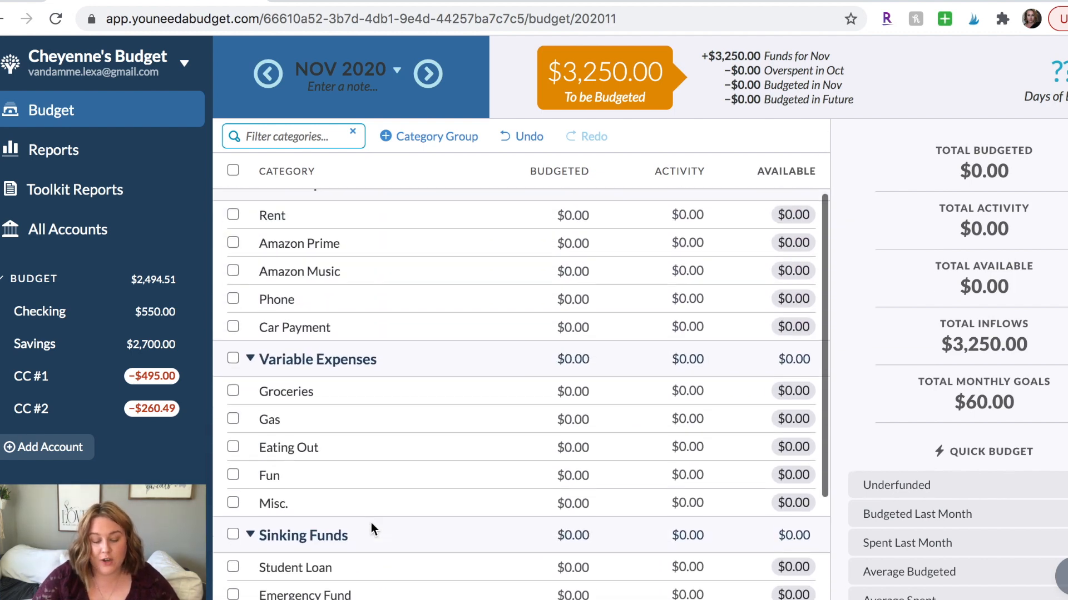
pyautogui.scroll(1, 372, 524)
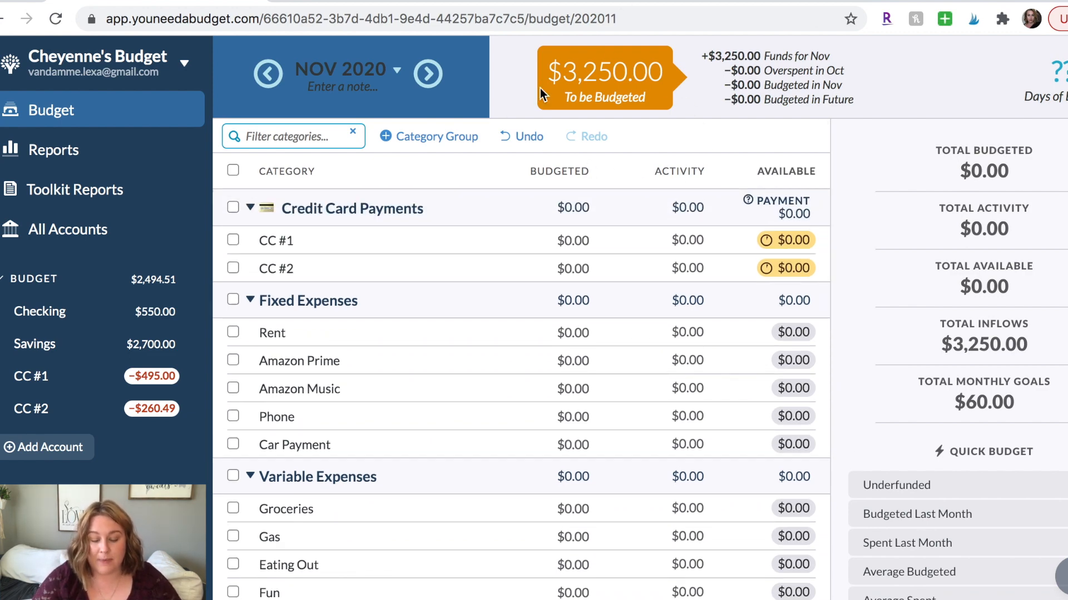
pyautogui.scroll(-2, 460, 346)
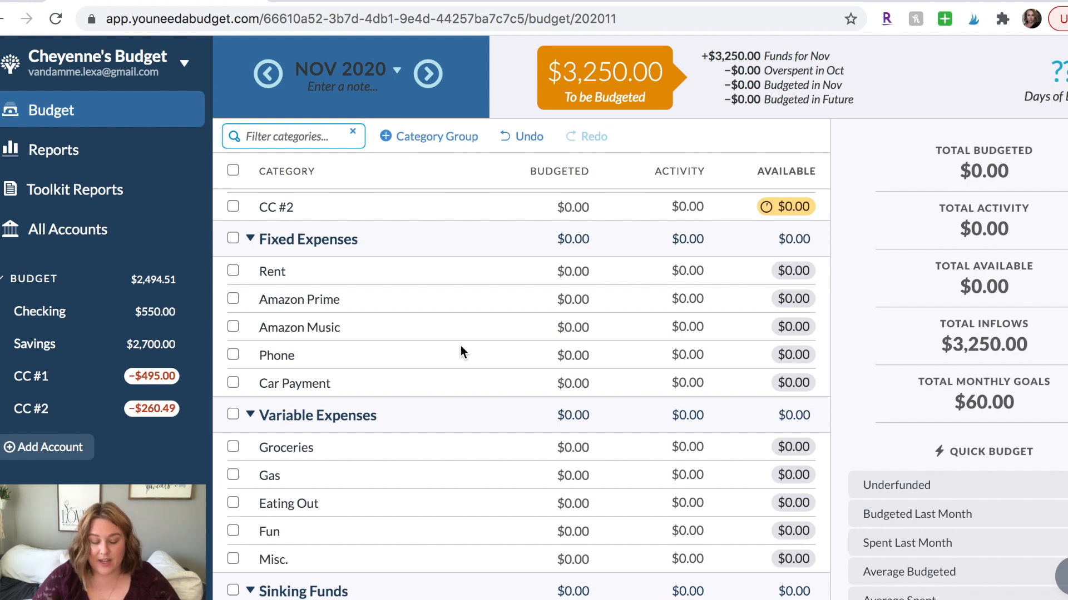
pyautogui.click(339, 271)
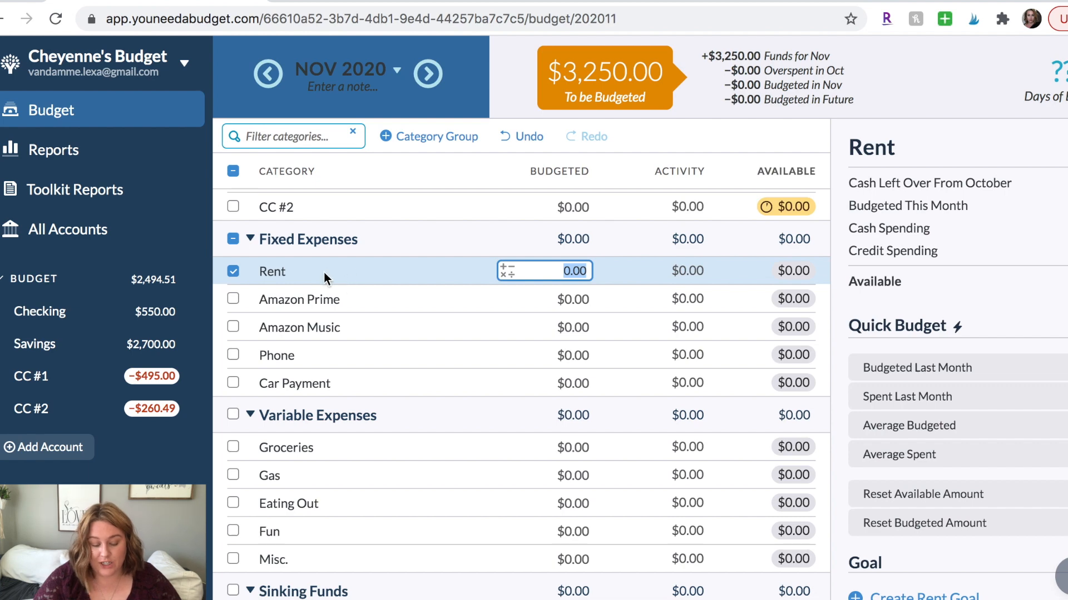
pyautogui.scroll(-3, 1039, 405)
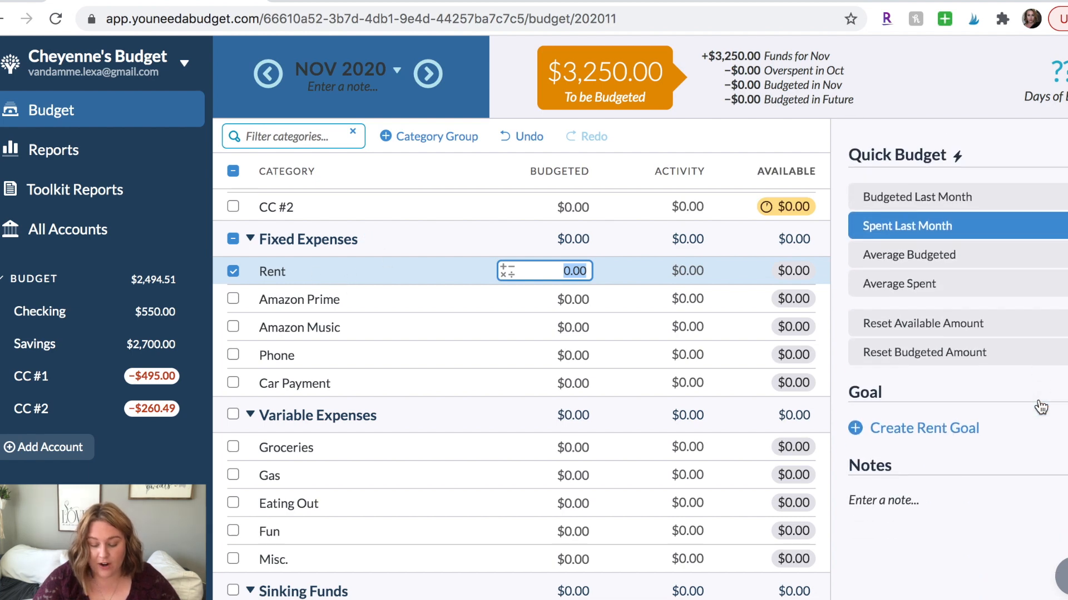
pyautogui.click(940, 434)
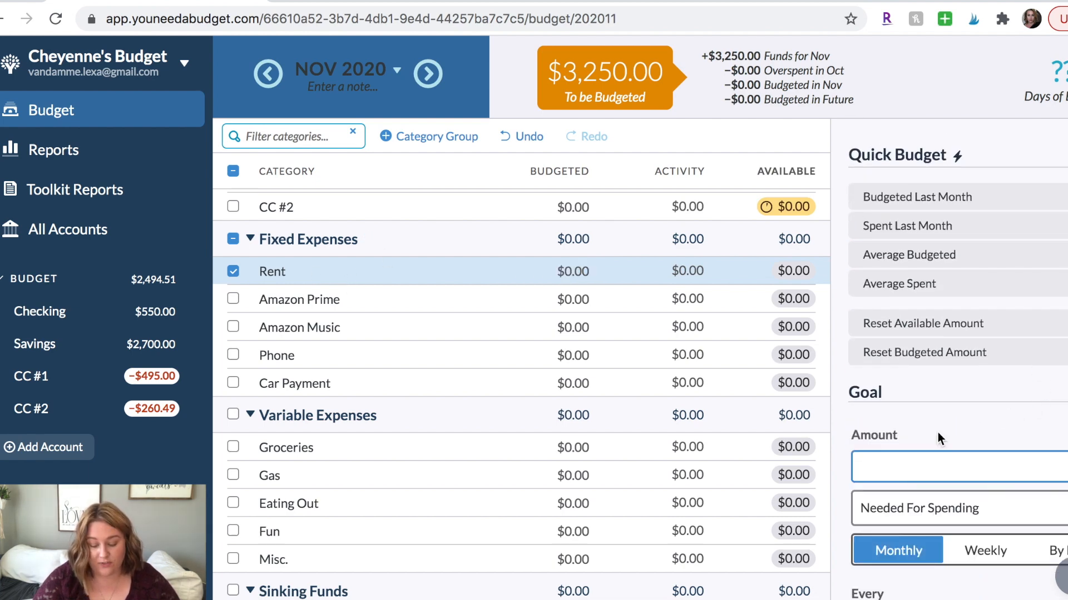
pyautogui.scroll(-2, 937, 432)
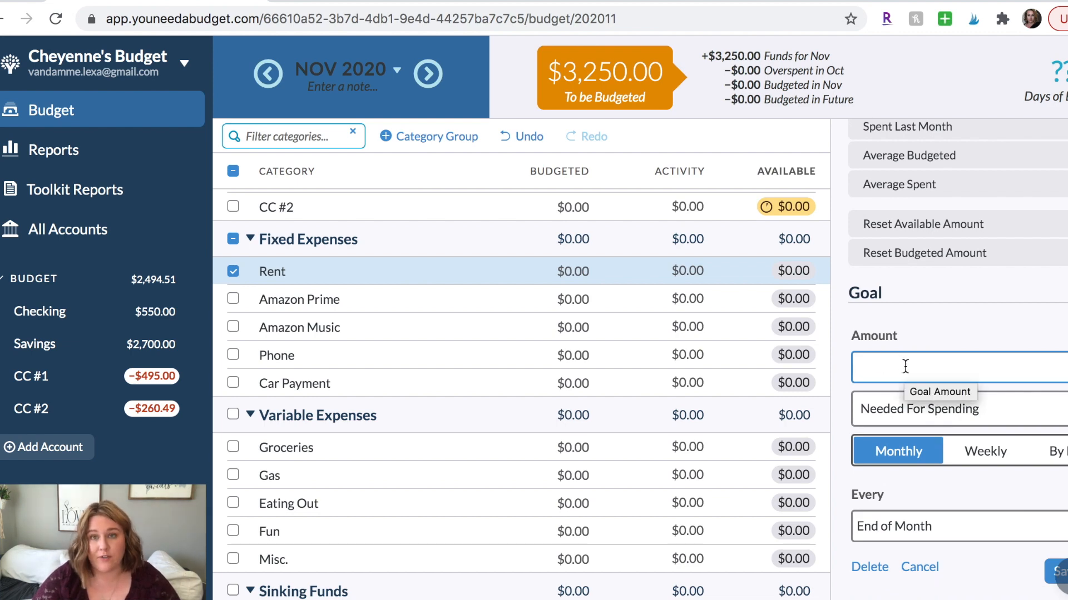
pyautogui.write('365')
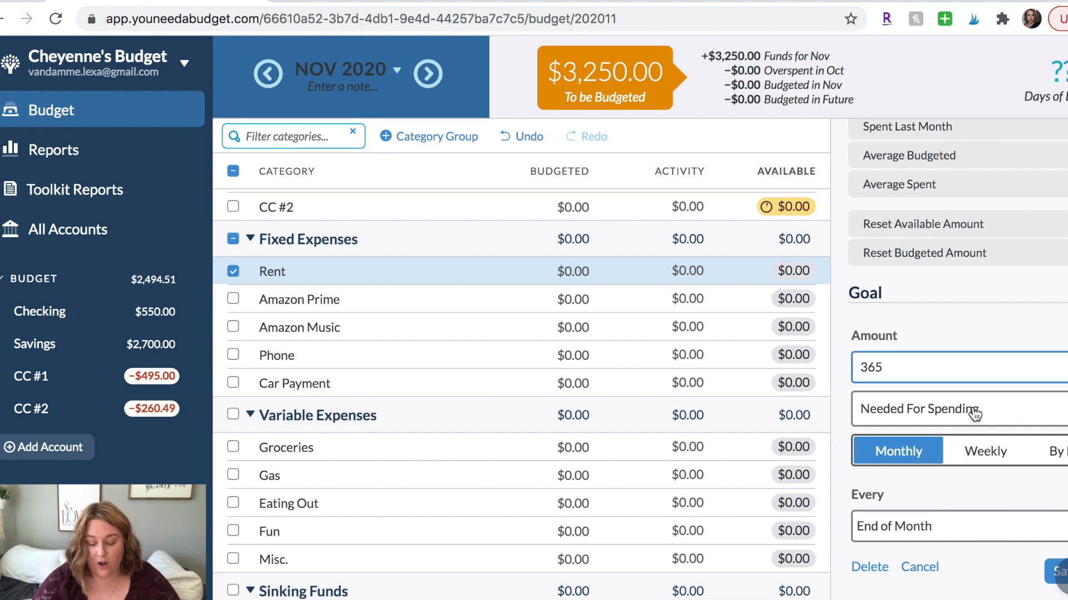
pyautogui.scroll(-3, 888, 475)
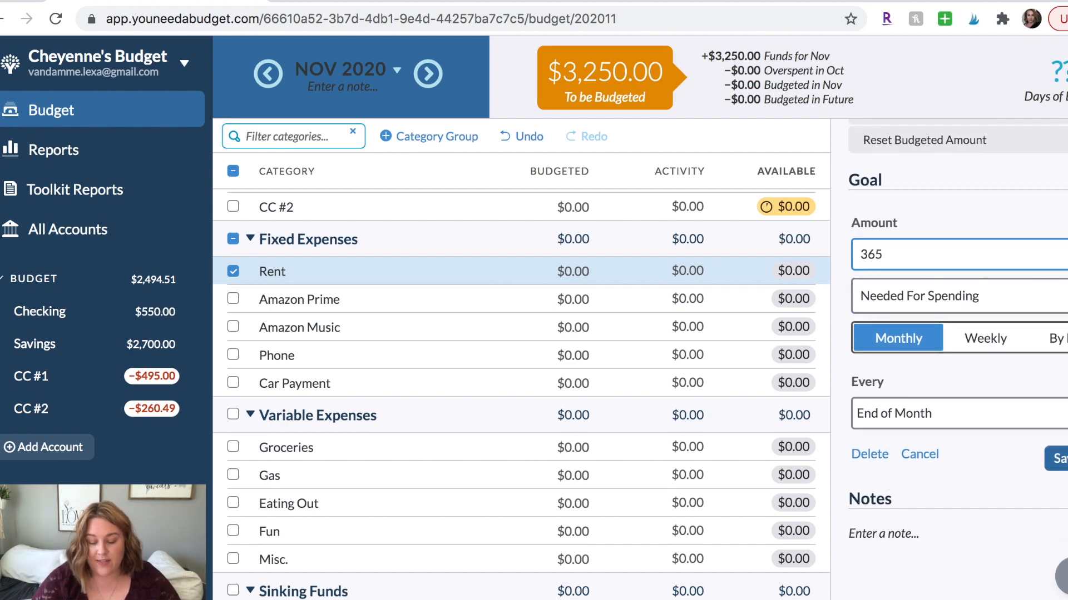
pyautogui.click(1060, 459)
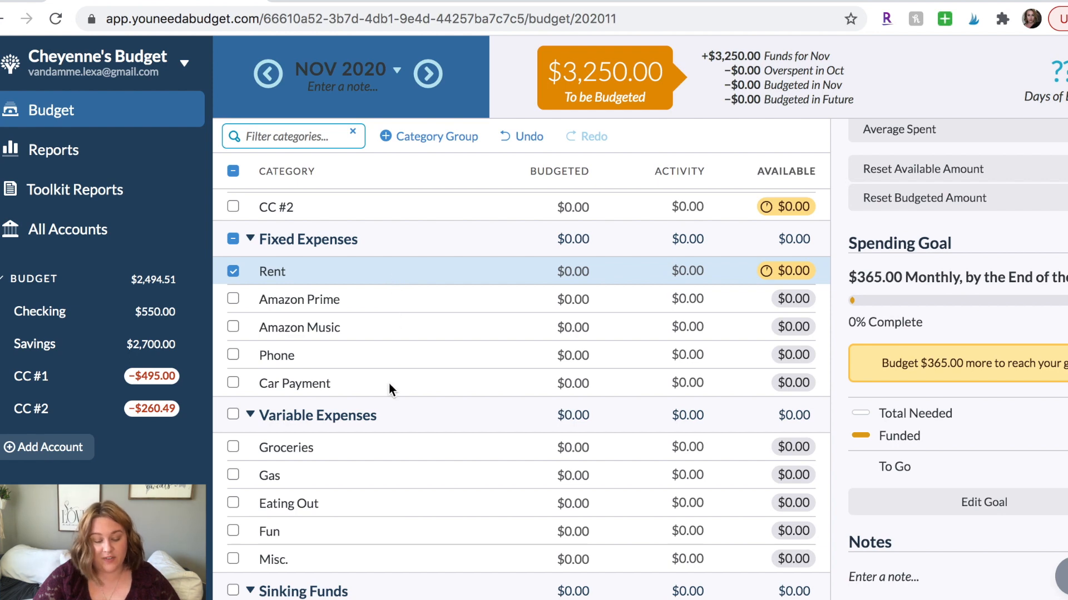
# - Create and save a monthly spending goal of $12.99 for the Amazon Prime category
pyautogui.click(369, 293)
pyautogui.click(945, 403)
pyautogui.write('12.99')
pyautogui.scroll(-5, 943, 405)
pyautogui.click(1056, 398)
# - Create and save a monthly spending goal of $7.99 for the Amazon Music category
pyautogui.click(689, 327)
pyautogui.click(873, 401)
pyautogui.write('7.99')
pyautogui.scroll(-5, 943, 406)
pyautogui.click(1056, 398)
# - Create and save a monthly spending goal of $175.86 for the Phone category
pyautogui.click(375, 358)
pyautogui.click(873, 399)
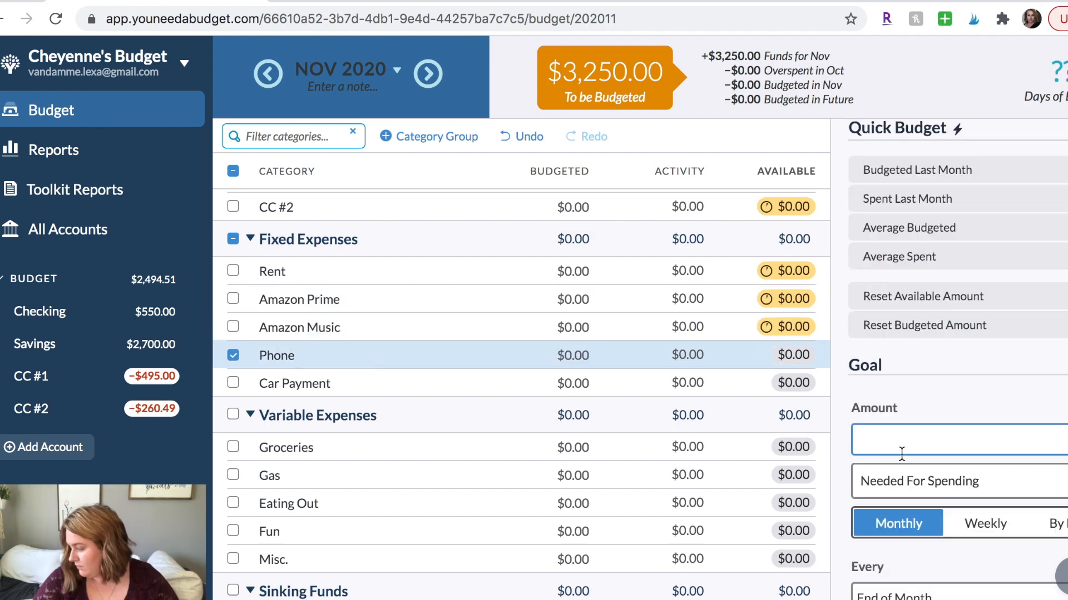
pyautogui.write('175.89')
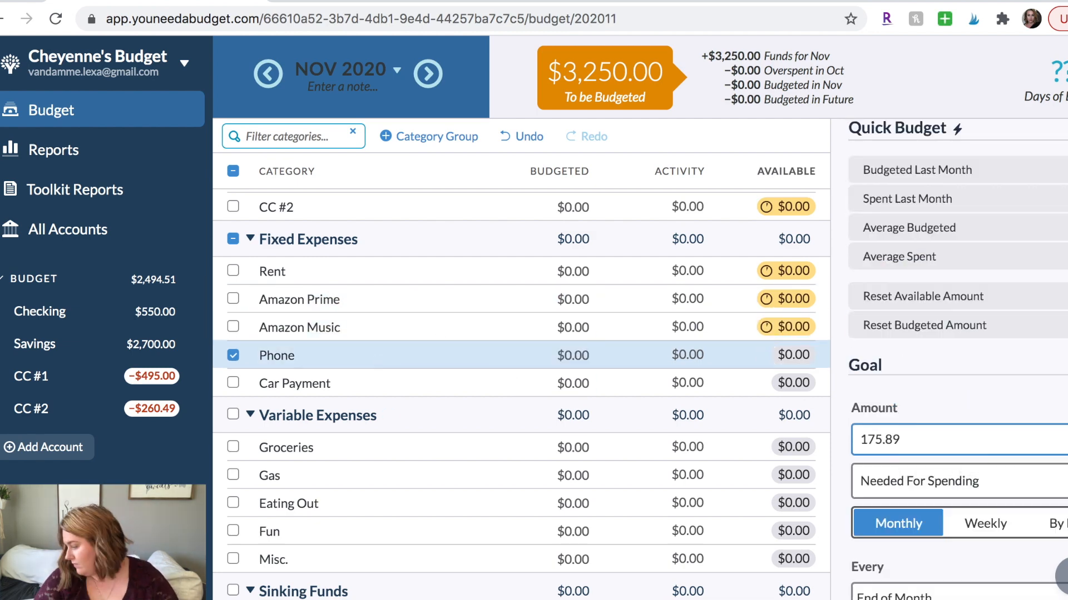
pyautogui.scroll(-5, 943, 405)
pyautogui.click(1053, 488)
# - Create and save a monthly spending goal of $477.14 for the Car Payment category
pyautogui.click(375, 383)
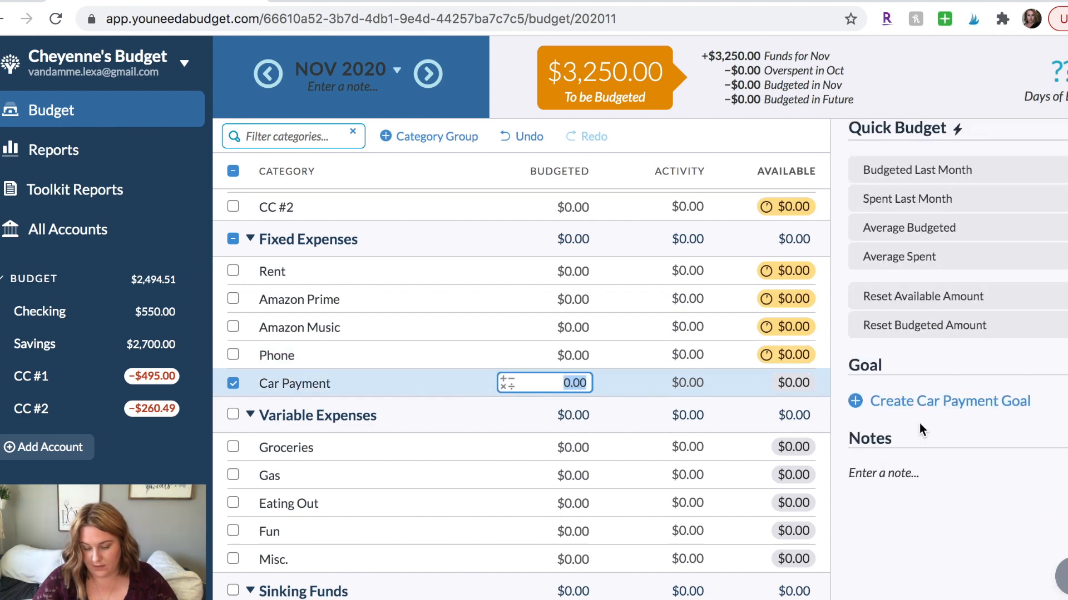
pyautogui.click(935, 402)
pyautogui.write('477.14')
pyautogui.press('Return')
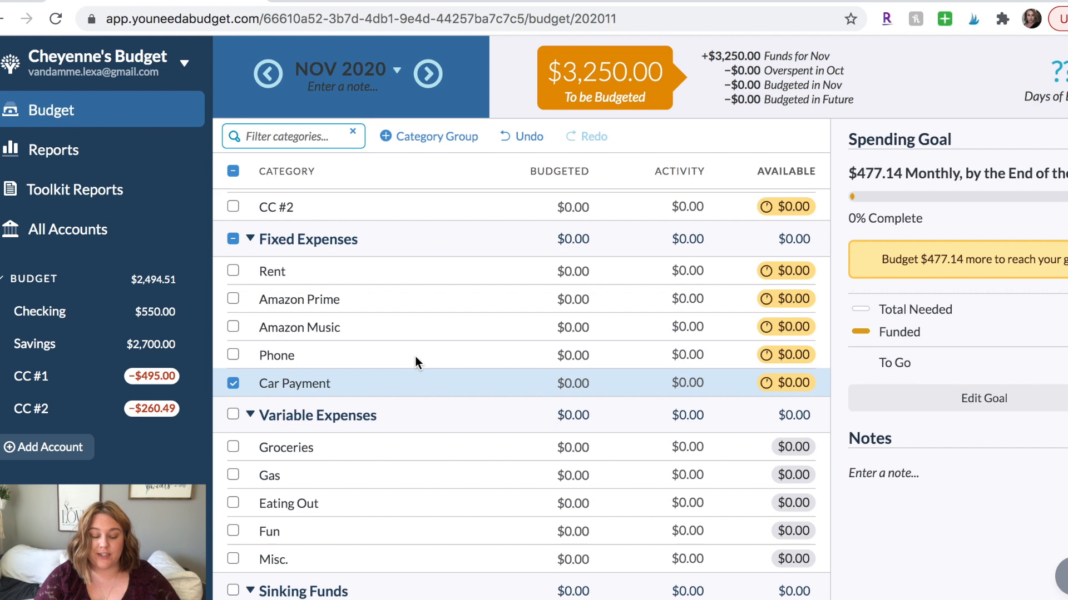
# - Create monthly spending goals for the variable expenses: Groceries $800, Gas $150, Eating Out $300, Fun $100 and Misc. $100
pyautogui.scroll(-3, 415, 356)
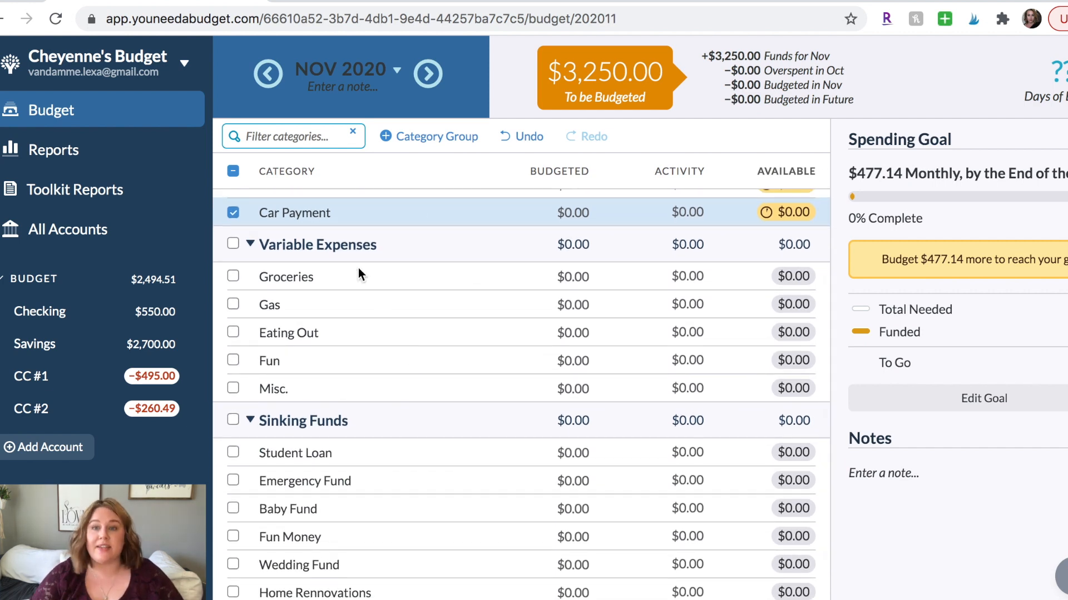
pyautogui.click(363, 277)
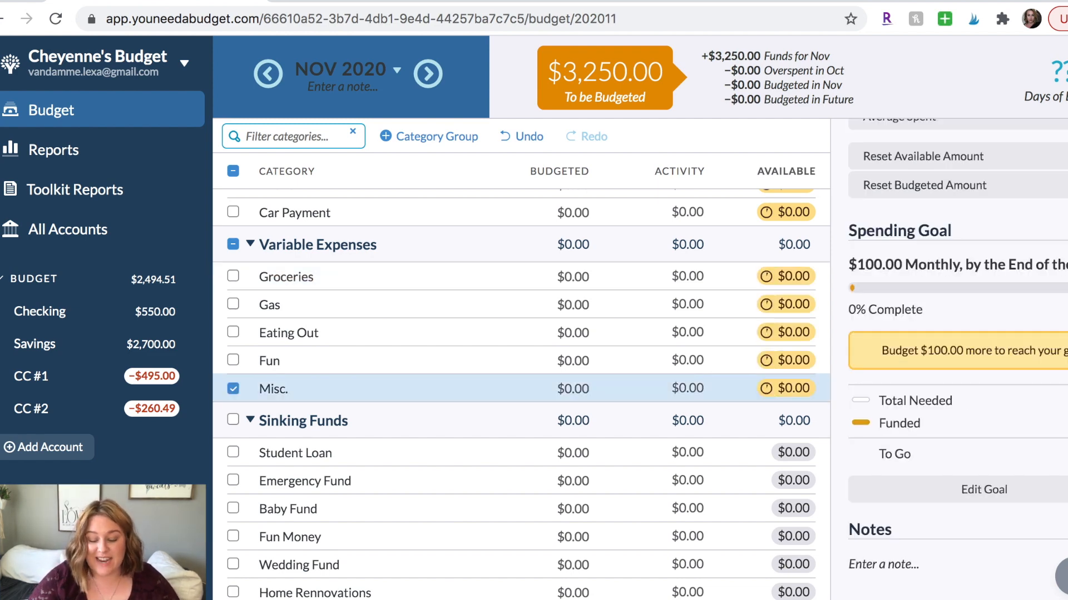
# - Select all credit card, fixed expense and variable expense categories and fund them with the Underfunded quick budget
pyautogui.scroll(4, 640, 386)
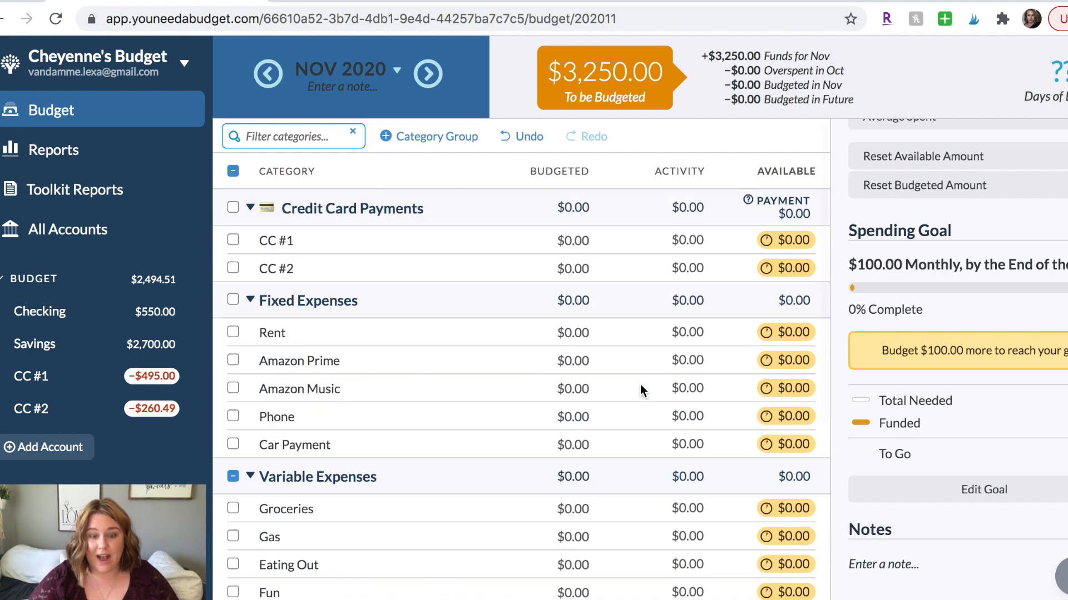
pyautogui.click(232, 171)
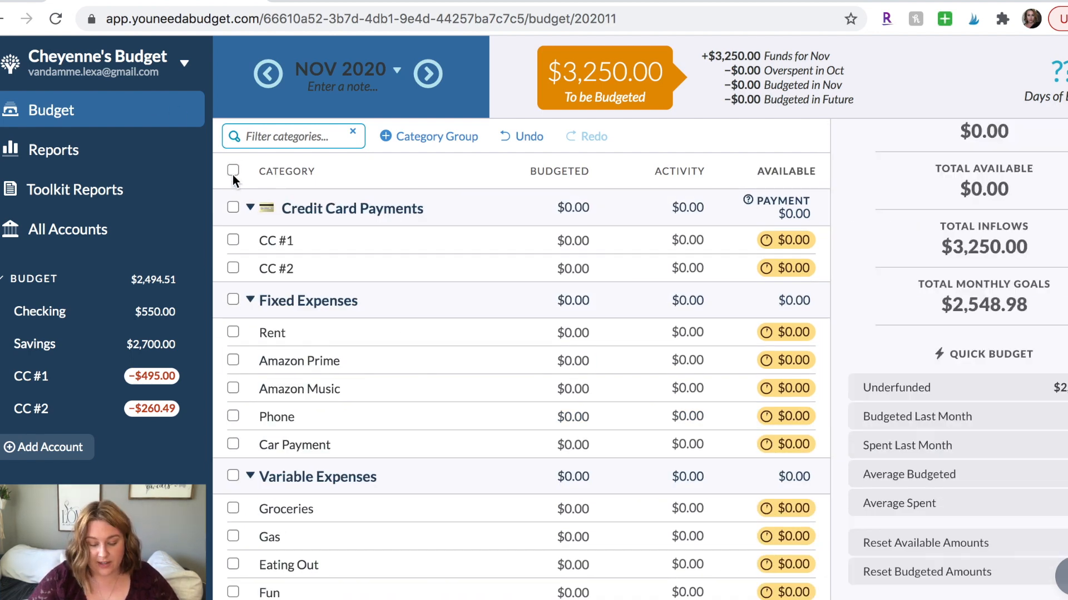
pyautogui.click(232, 171)
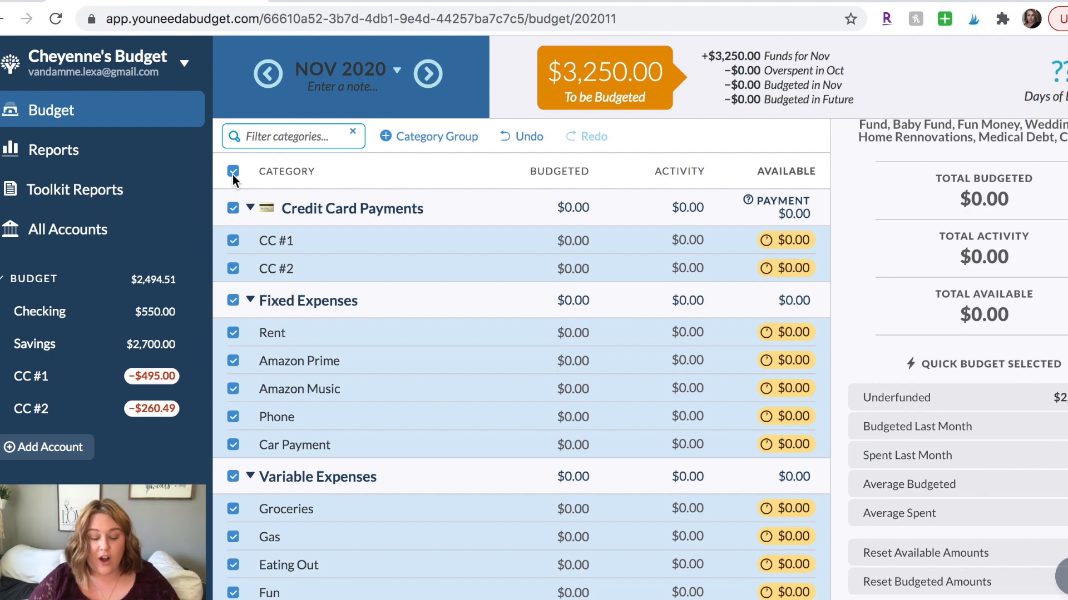
pyautogui.scroll(-5, 274, 341)
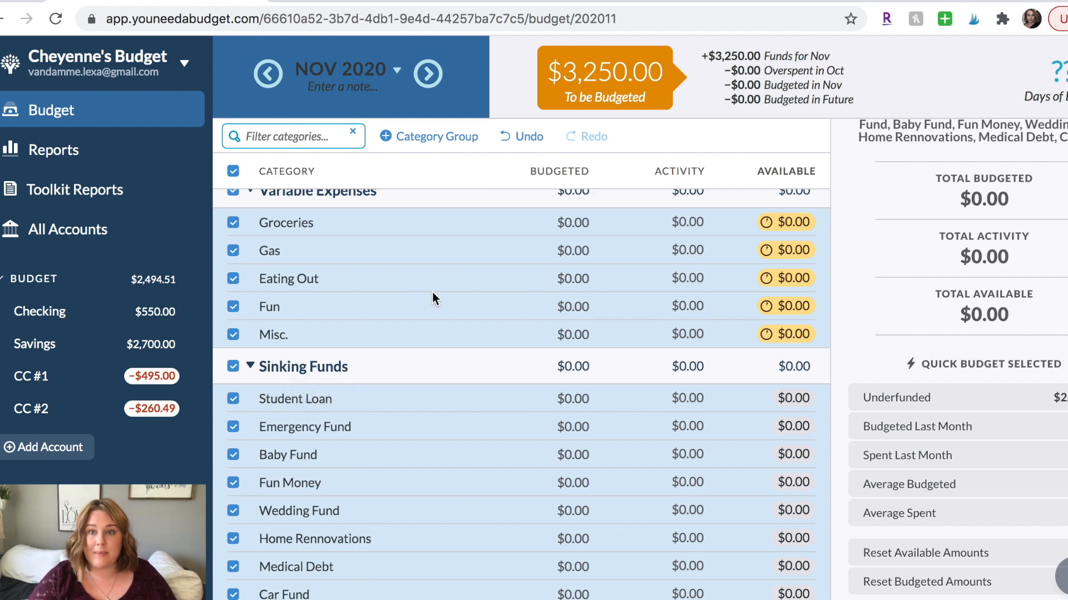
pyautogui.scroll(5, 432, 293)
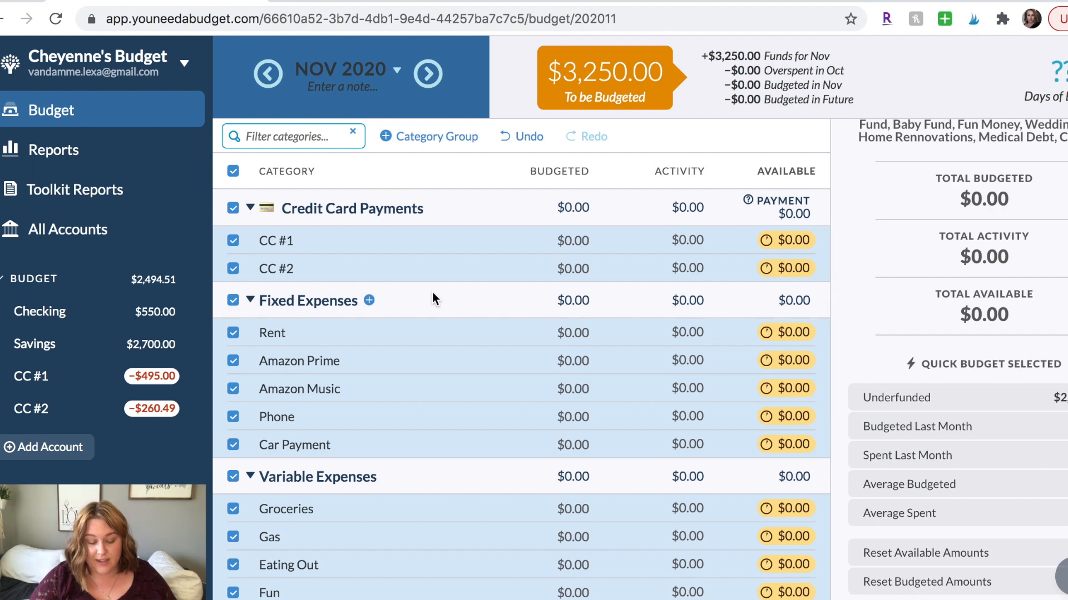
pyautogui.scroll(-3, 432, 293)
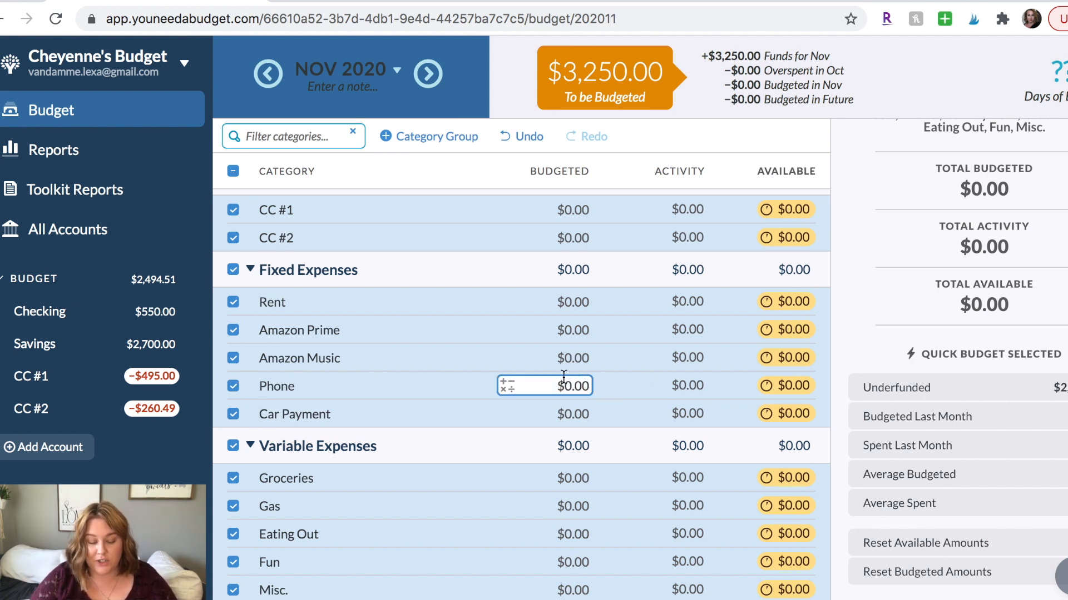
pyautogui.click(987, 392)
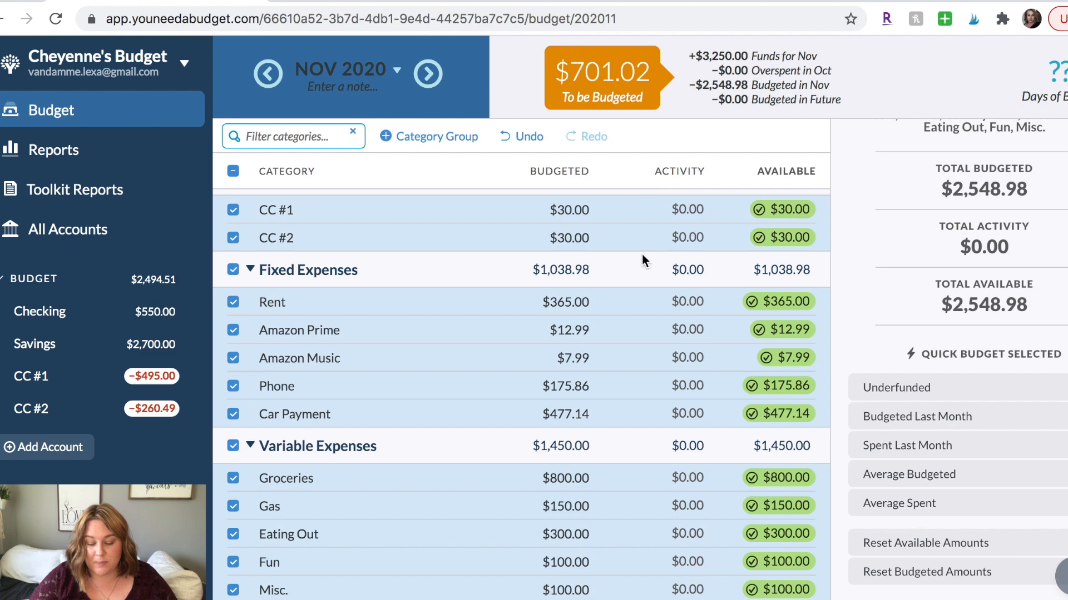
# - Clear the category selection and review the budgeted amounts from the credit card payments down to the Sinking Funds group
pyautogui.scroll(-2, 665, 525)
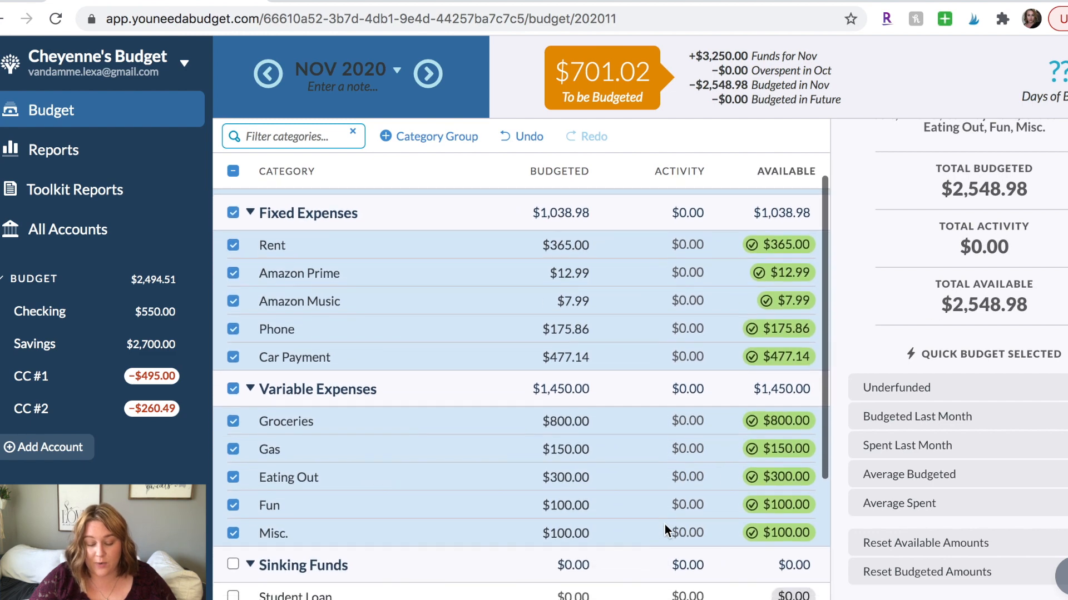
pyautogui.scroll(3, 665, 525)
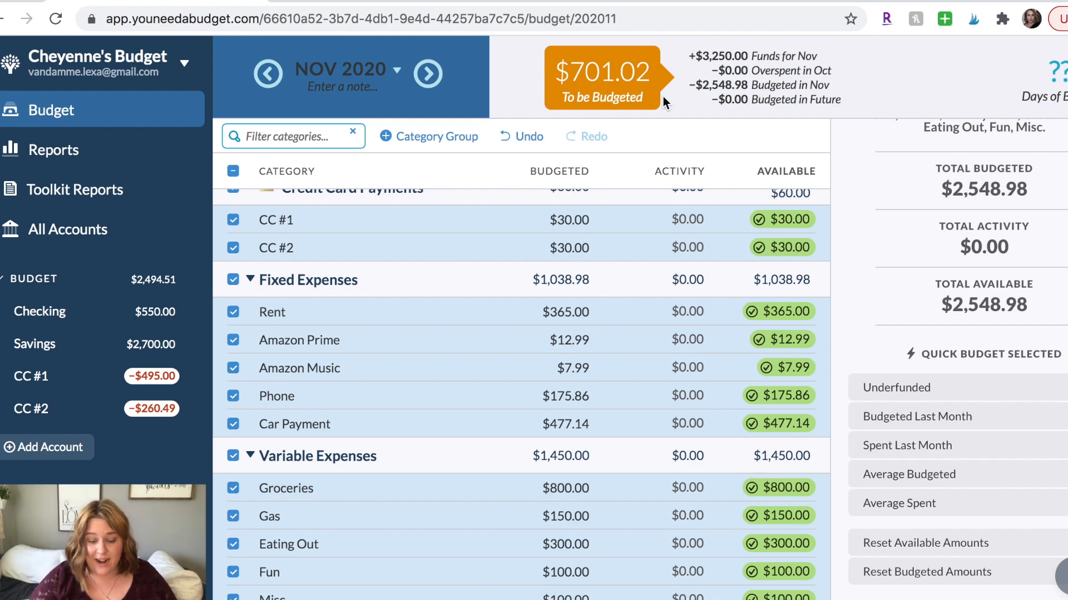
pyautogui.click(582, 307)
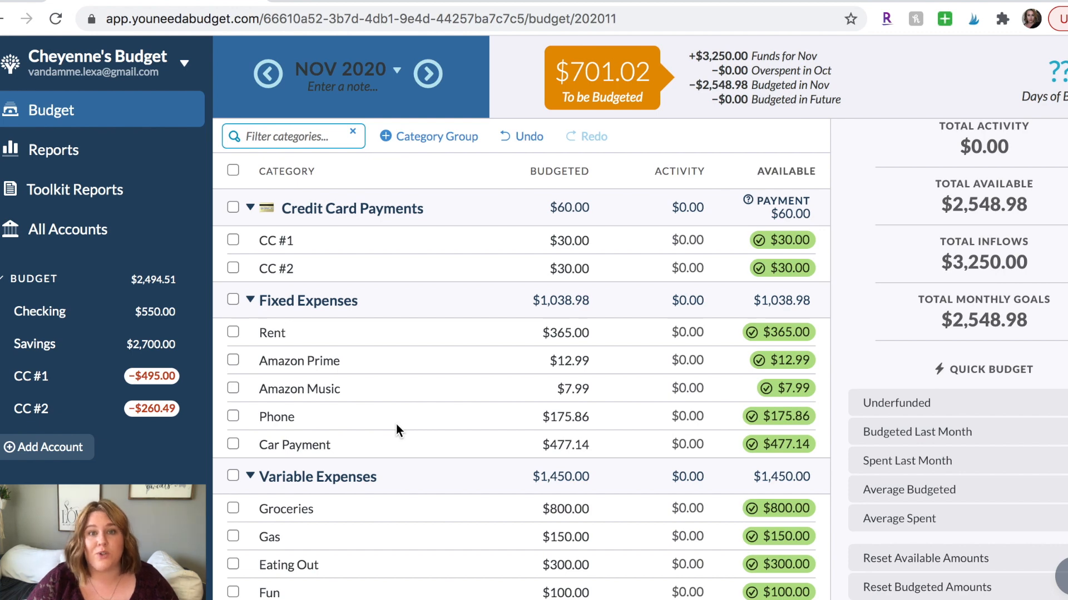
pyautogui.scroll(-5, 396, 425)
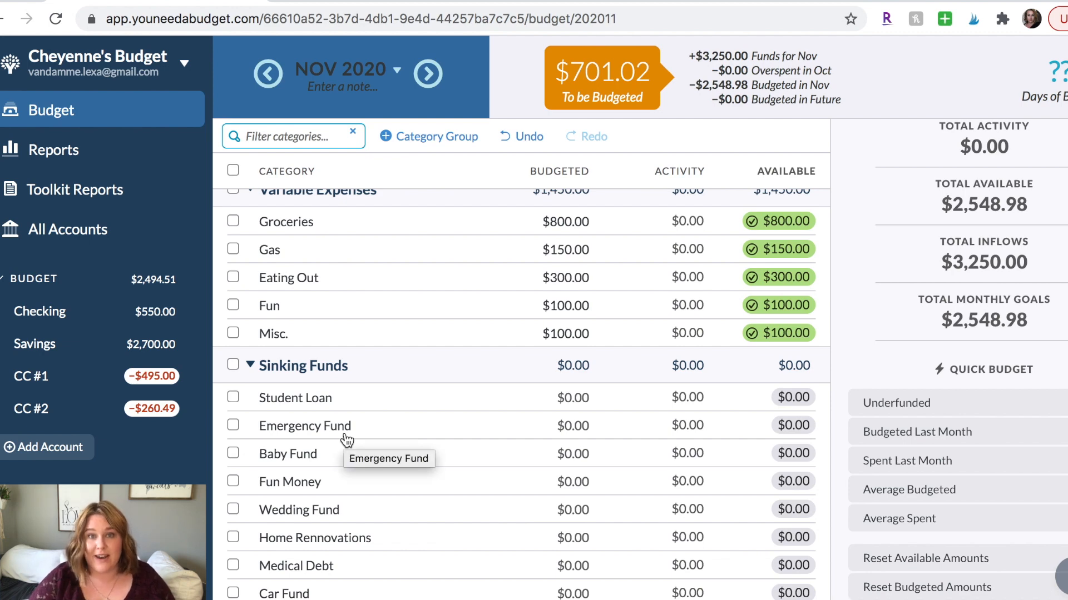
pyautogui.scroll(5, 347, 440)
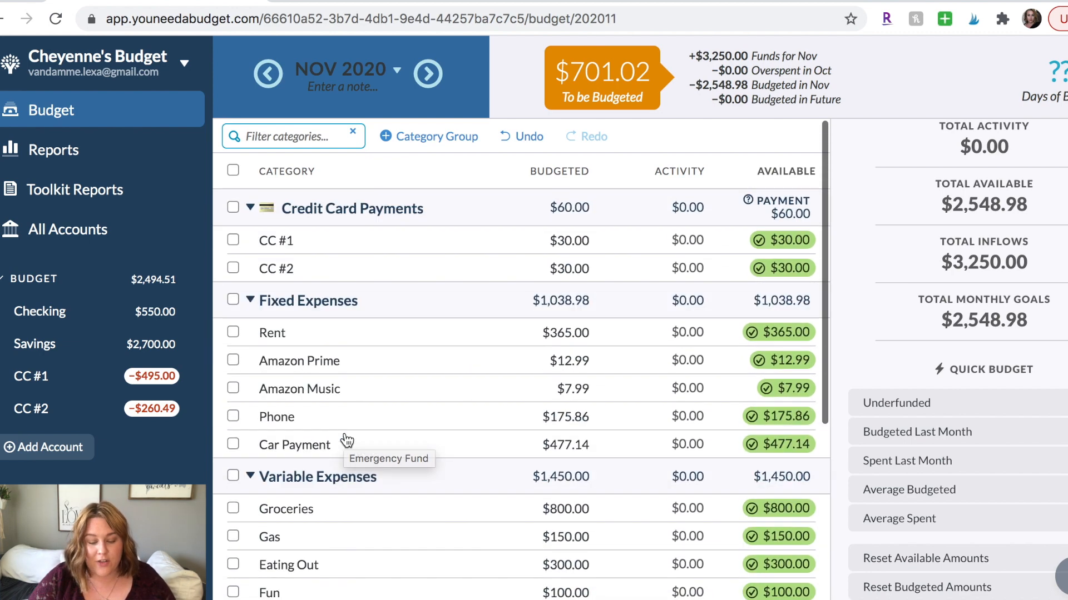
pyautogui.scroll(-5, 347, 440)
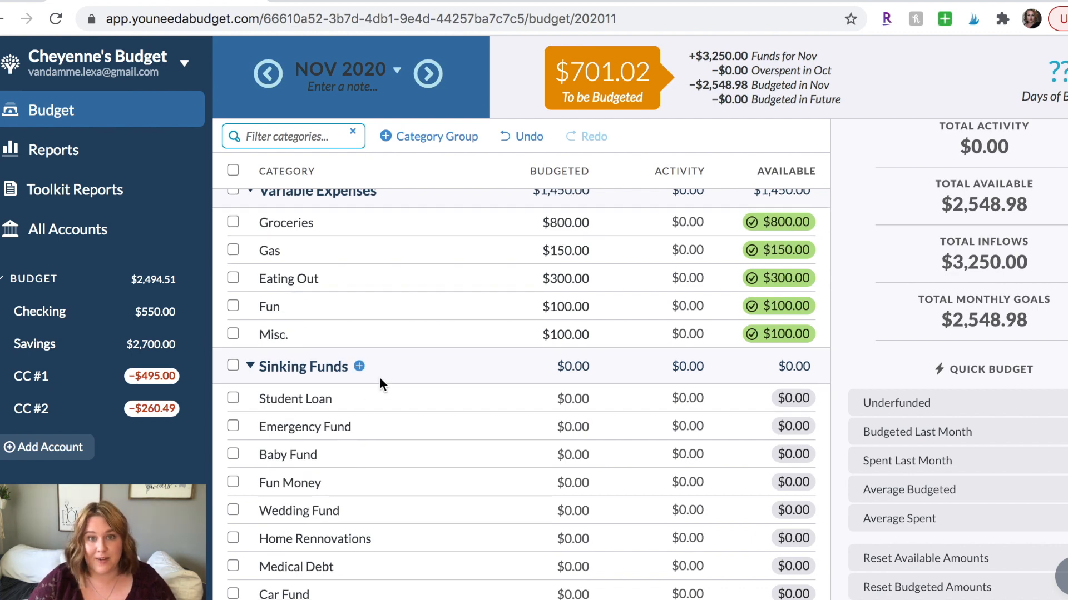
# - Budget $500 to the Emergency Fund category in the Sinking Funds group
pyautogui.click(371, 425)
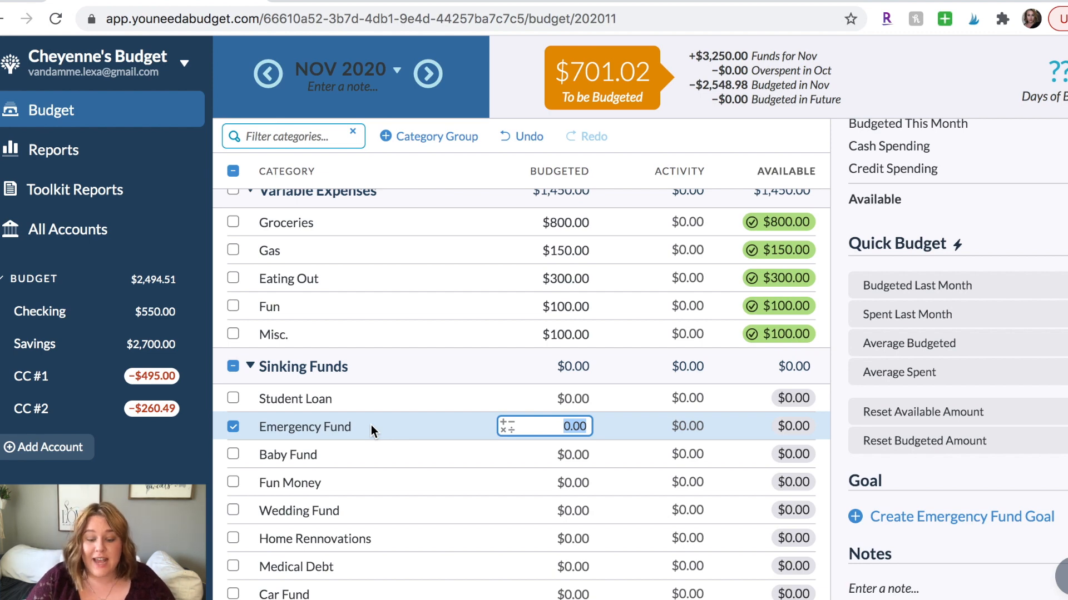
pyautogui.scroll(5, 371, 425)
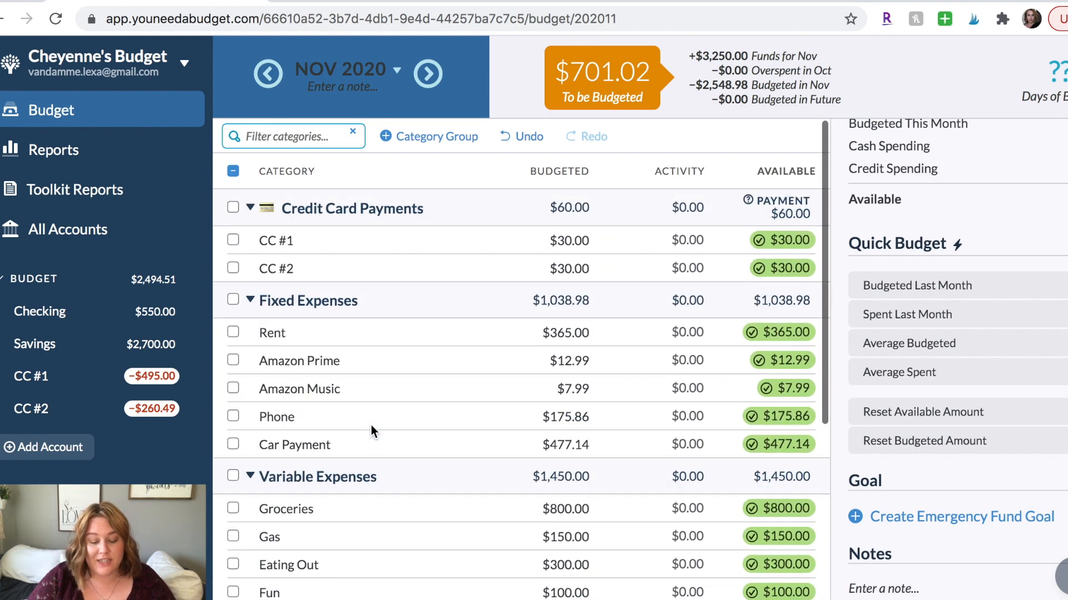
pyautogui.scroll(-2, 372, 424)
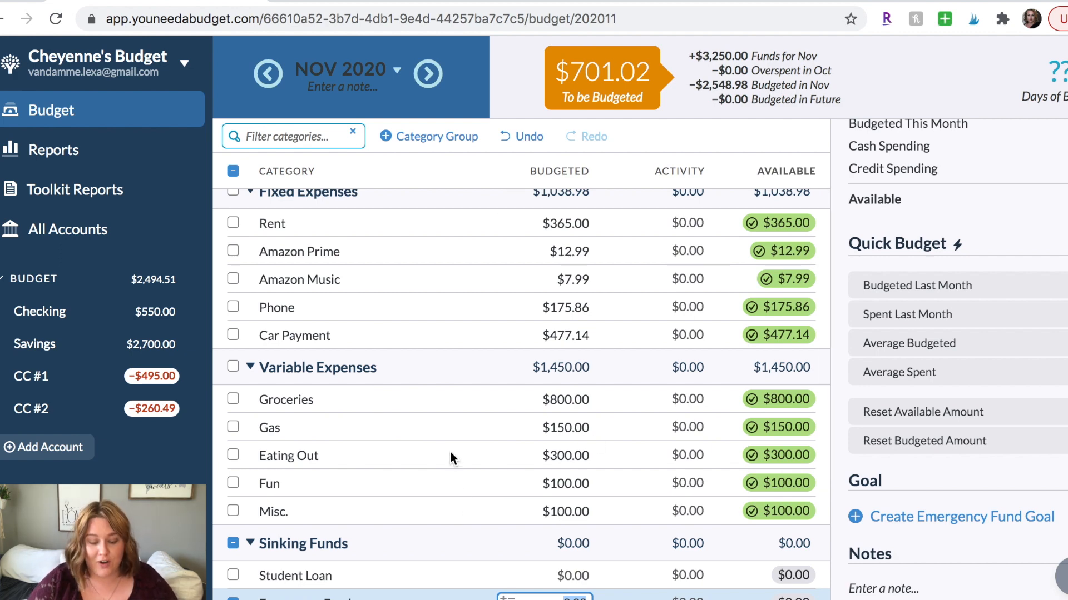
pyautogui.scroll(-3, 450, 452)
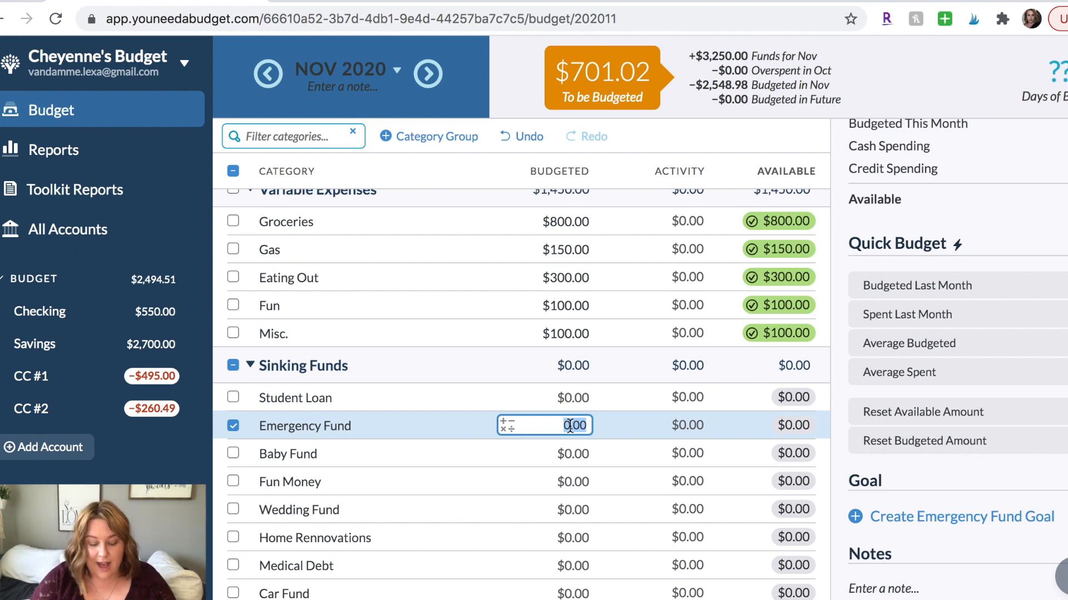
pyautogui.write('500')
pyautogui.press('Return')
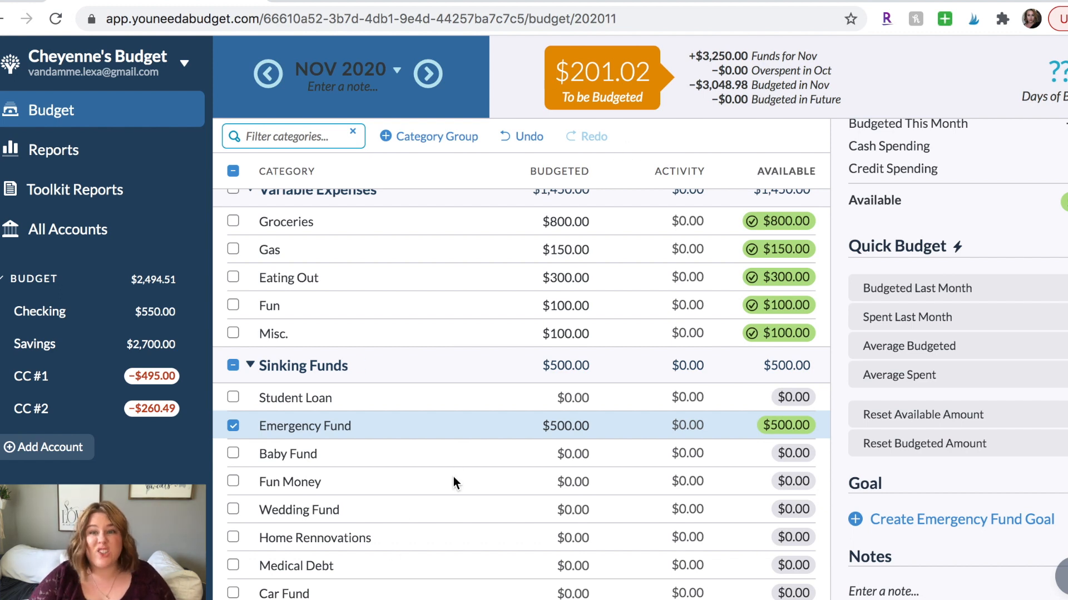
# - Budget $50 each to the Wedding Fund and Baby Fund categories
pyautogui.click(566, 513)
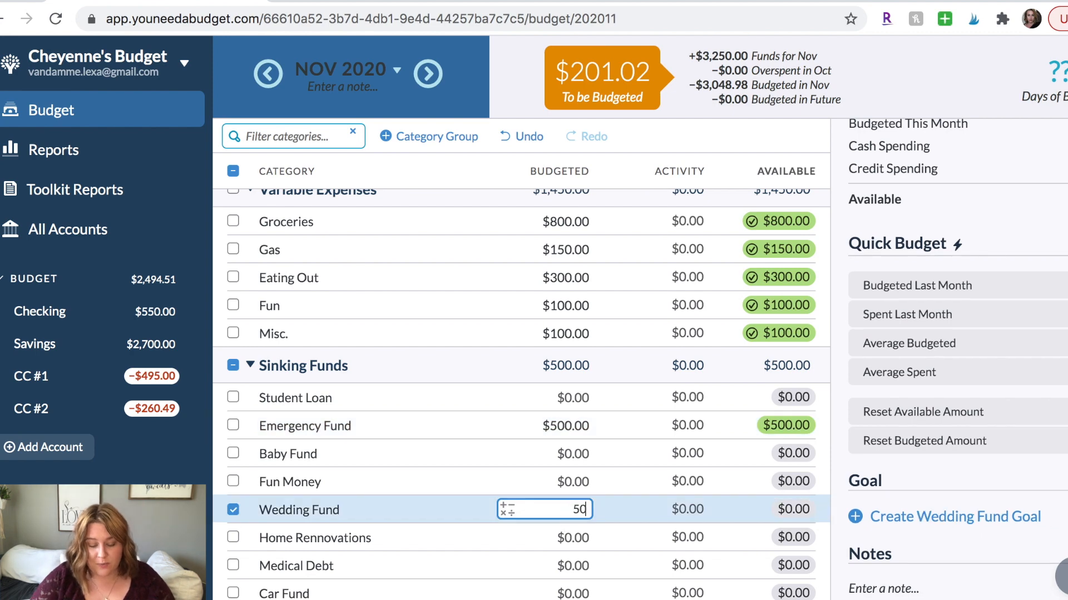
pyautogui.click(579, 453)
pyautogui.write('50')
pyautogui.click(468, 525)
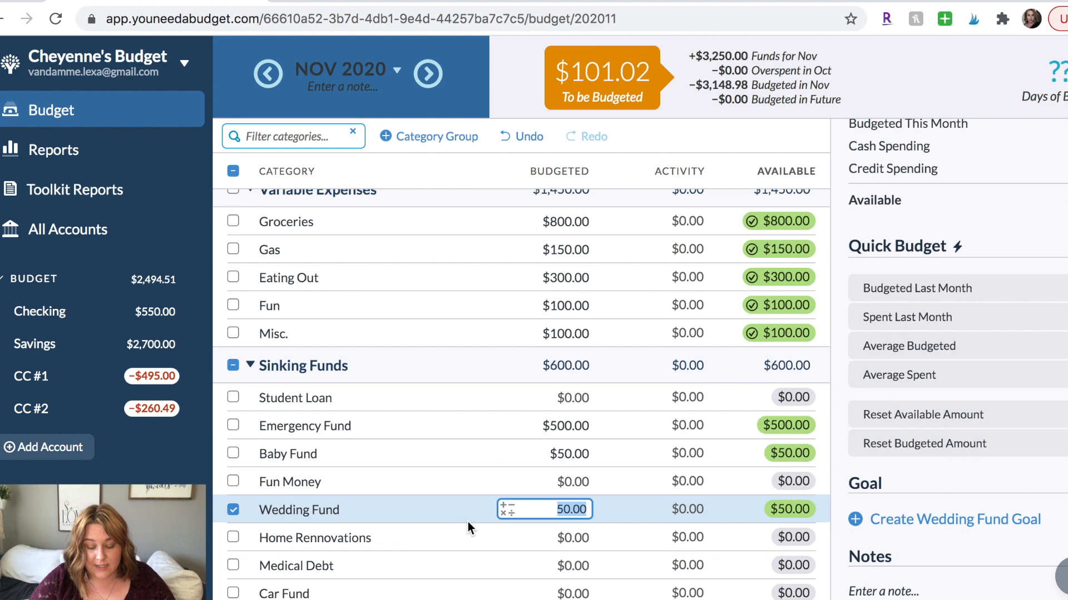
# - Budget $25 to Home Rennovations and $50 to Car Fund in the Sinking Funds group
pyautogui.click(570, 537)
pyautogui.write('25')
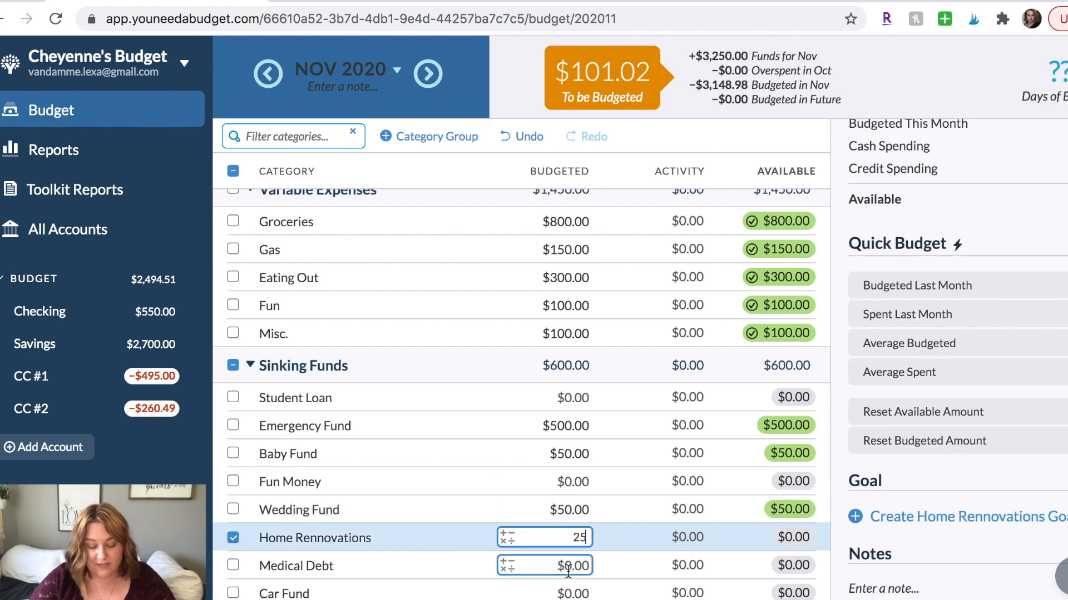
pyautogui.click(567, 566)
pyautogui.click(573, 593)
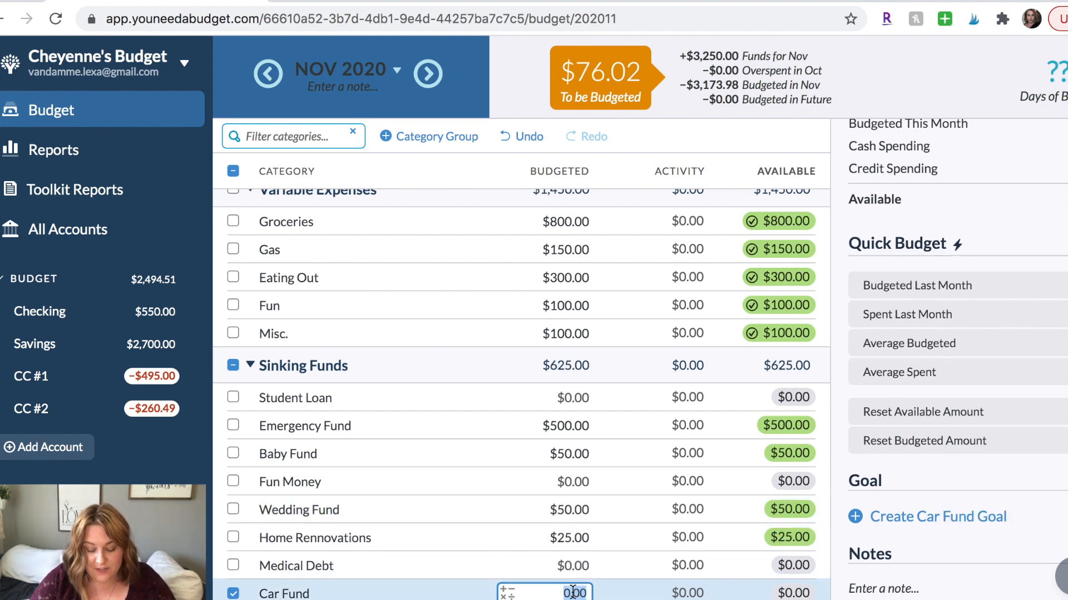
pyautogui.write('50')
pyautogui.click(509, 525)
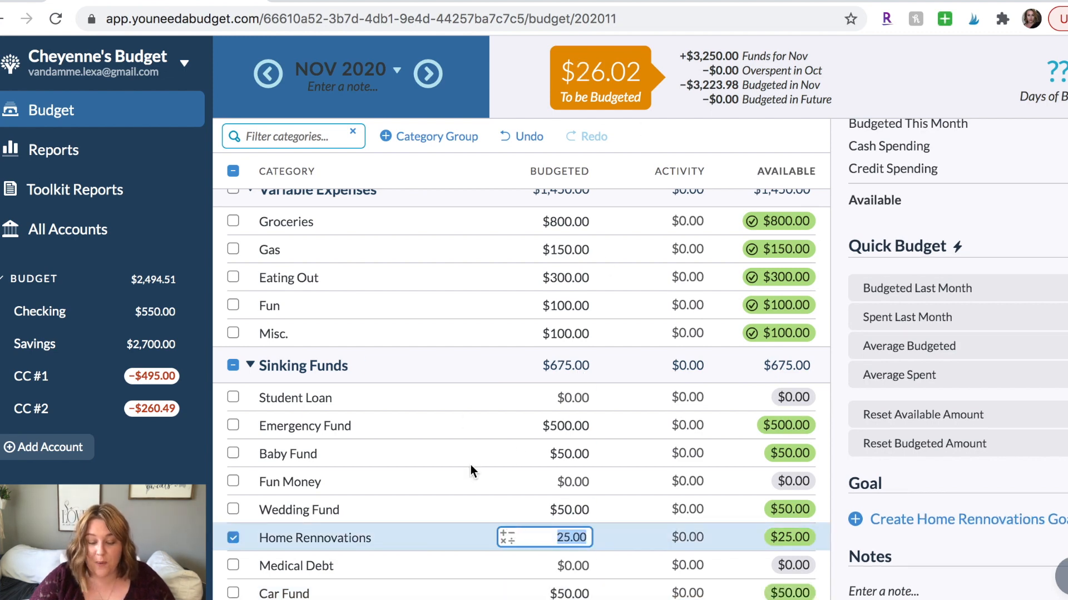
# - Add the remaining $26.02 to the amount budgeted for the CC #1 payment
pyautogui.scroll(5, 470, 472)
pyautogui.scroll(-5, 471, 472)
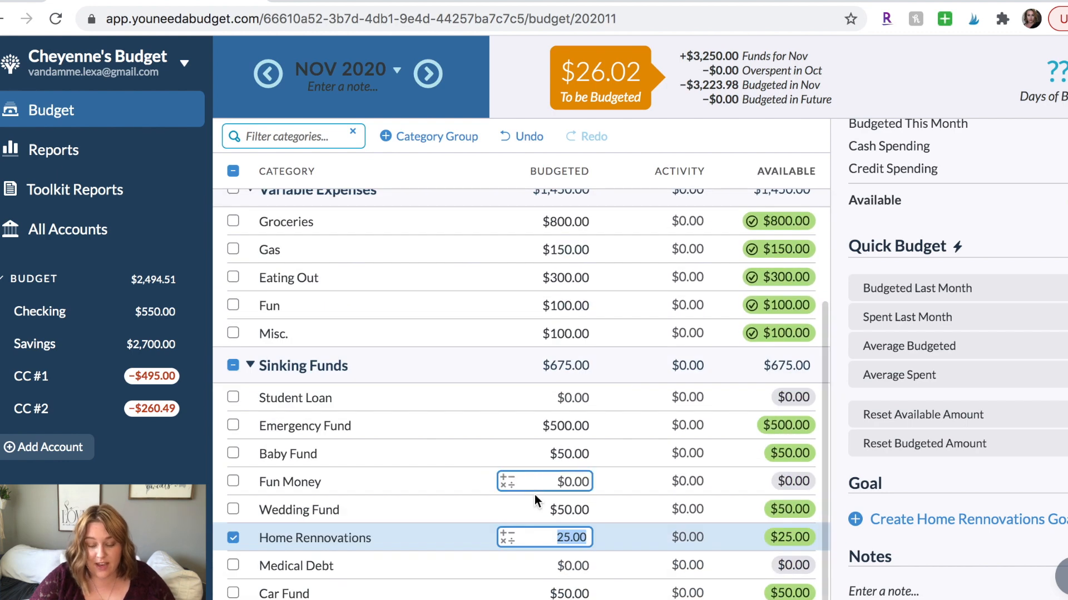
pyautogui.scroll(6, 535, 495)
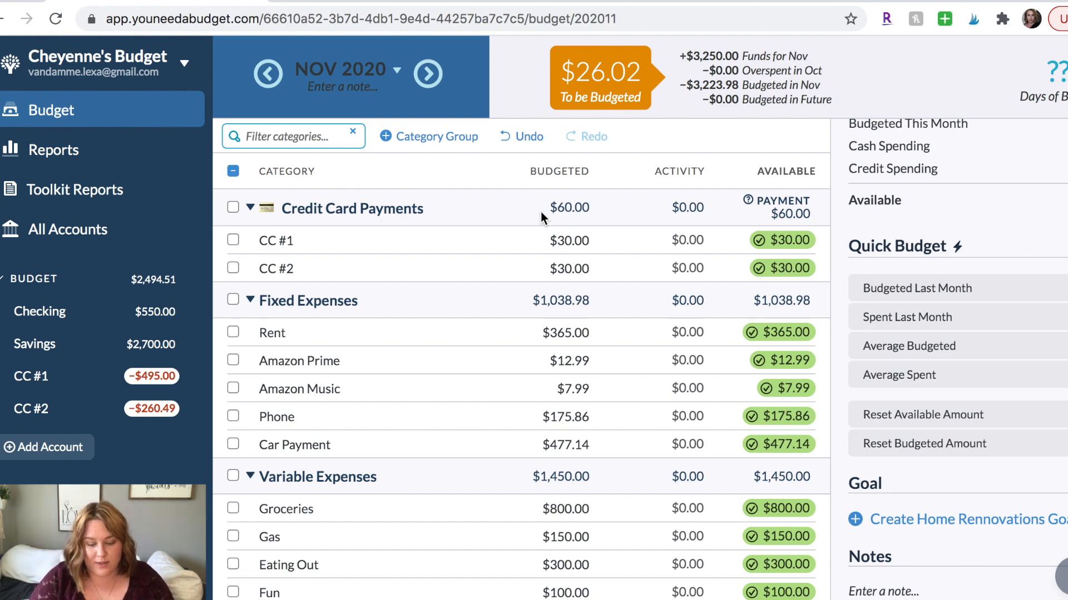
pyautogui.click(556, 240)
pyautogui.write('+26.02')
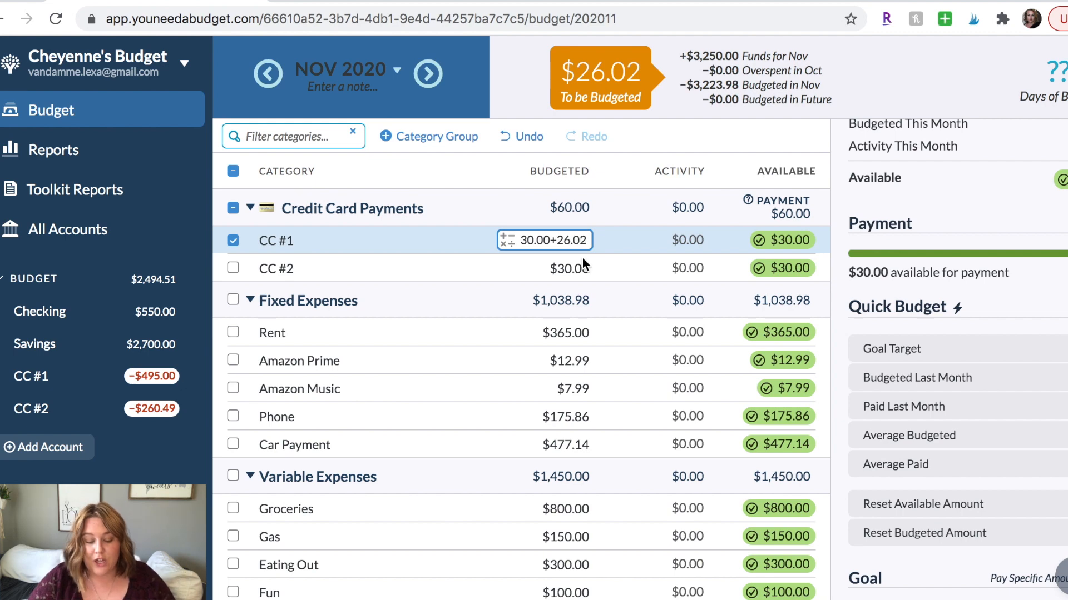
pyautogui.click(645, 360)
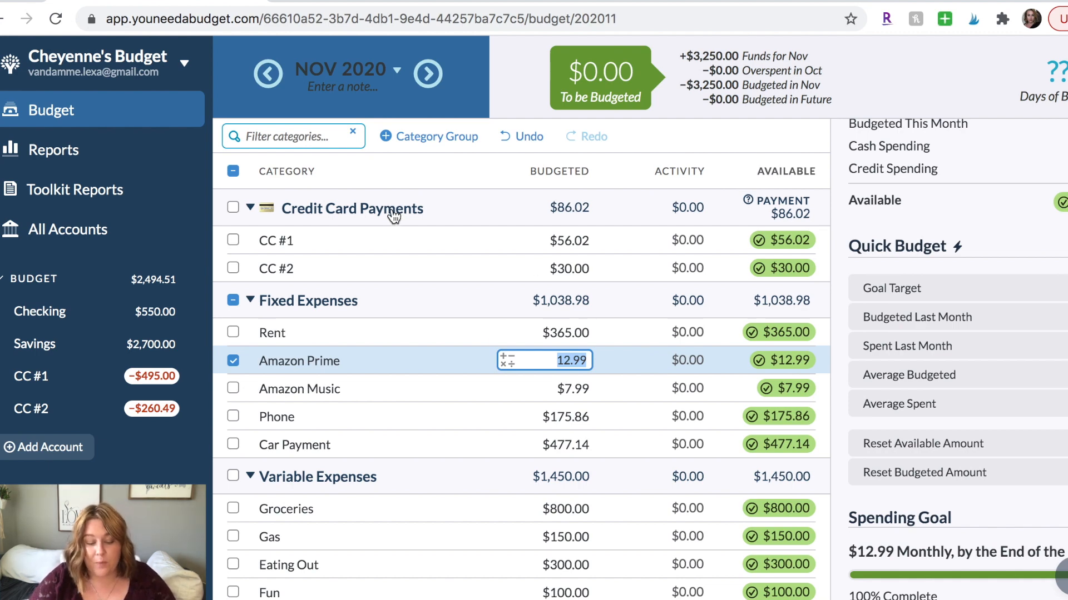
# - Create a new category group named Interest
pyautogui.click(386, 137)
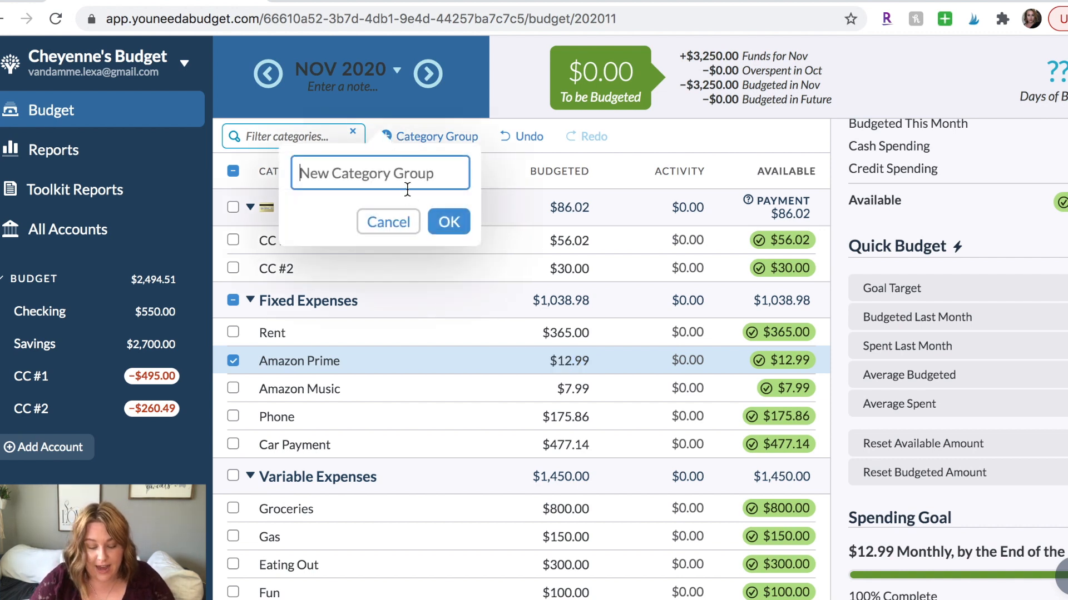
pyautogui.write('n')
pyautogui.press('BackSpace')
pyautogui.write('Interest')
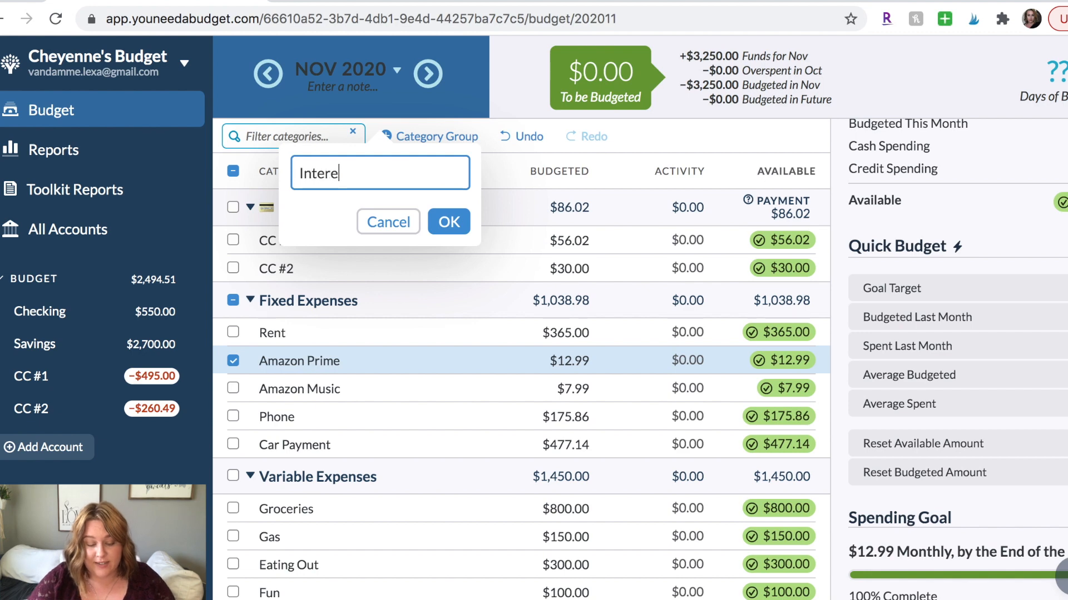
pyautogui.press('Return')
# - Add the categories Interest for CC #1 and Interest CC#2 to the Interest group
pyautogui.write('Int')
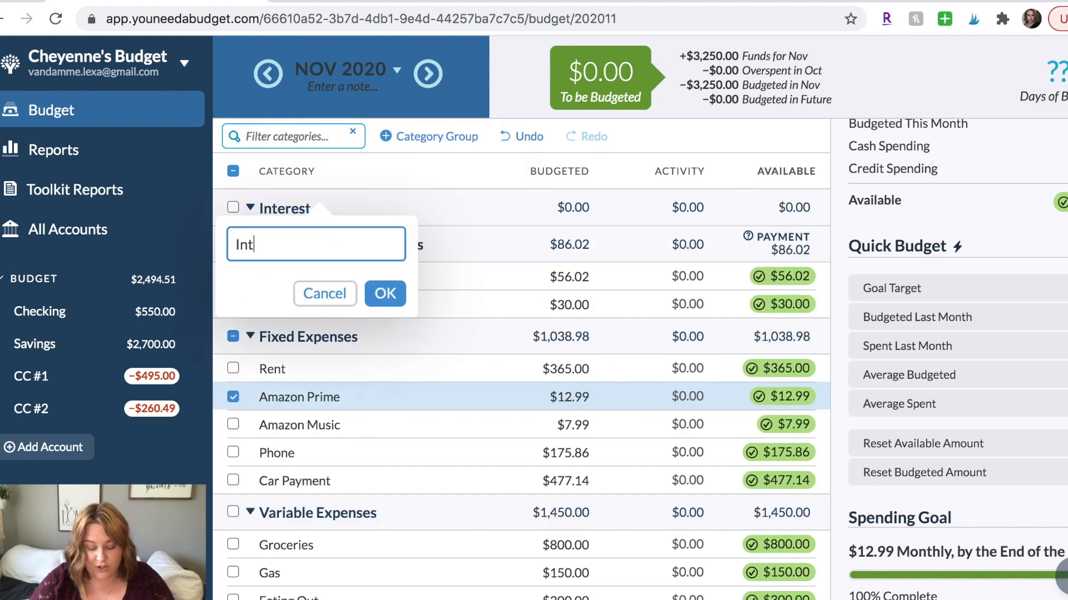
pyautogui.write('erest for CC #1')
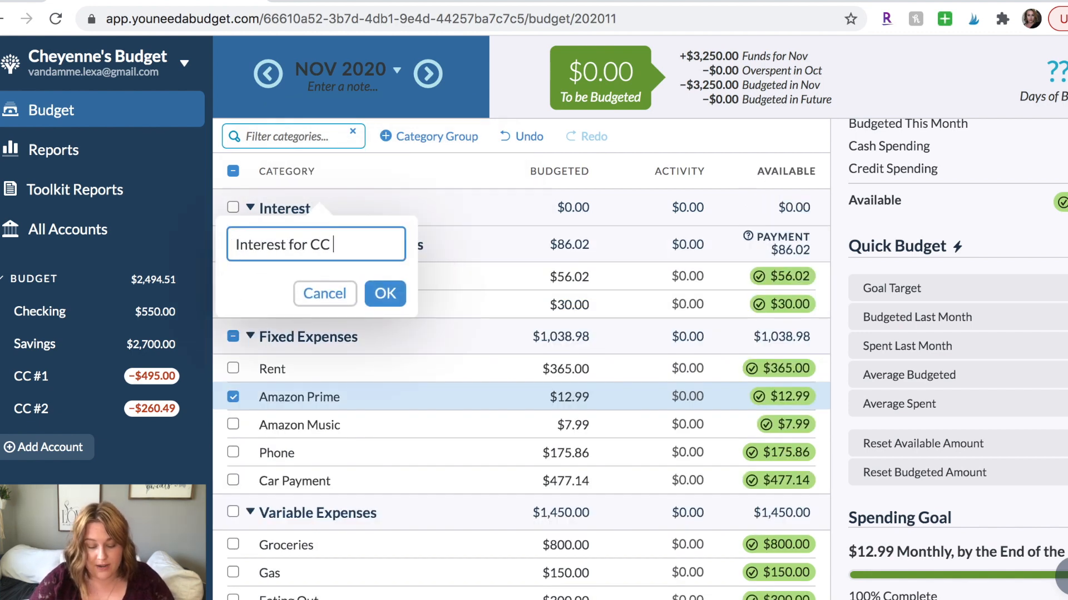
pyautogui.press('Return')
pyautogui.click(324, 202)
pyautogui.write('Interest CC#2')
pyautogui.press('Return')
# - Create monthly spending goals of $20 for both Interest categories
pyautogui.click(409, 239)
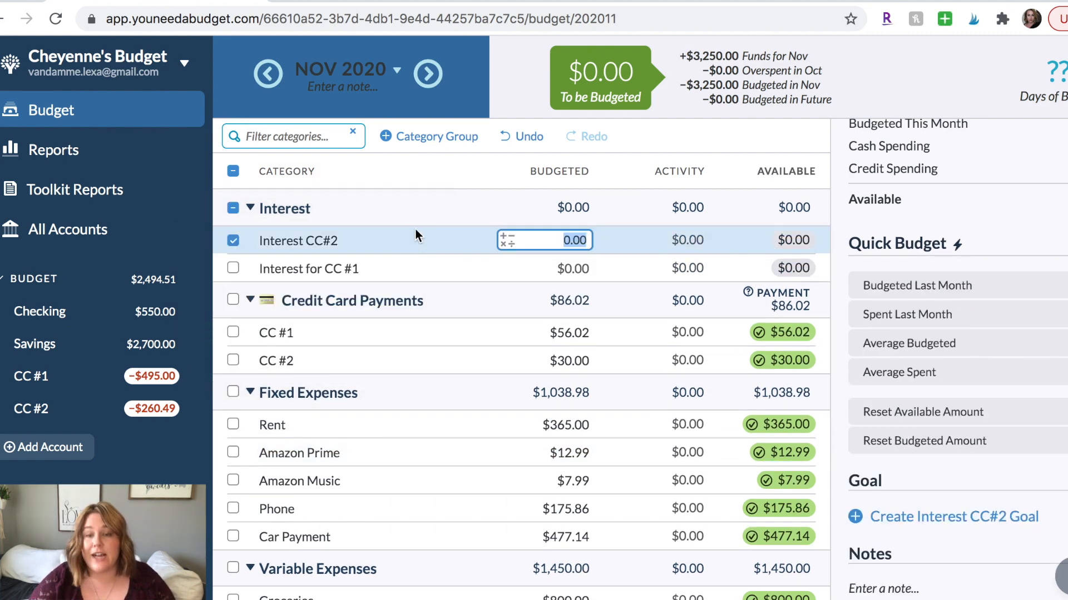
pyautogui.click(999, 515)
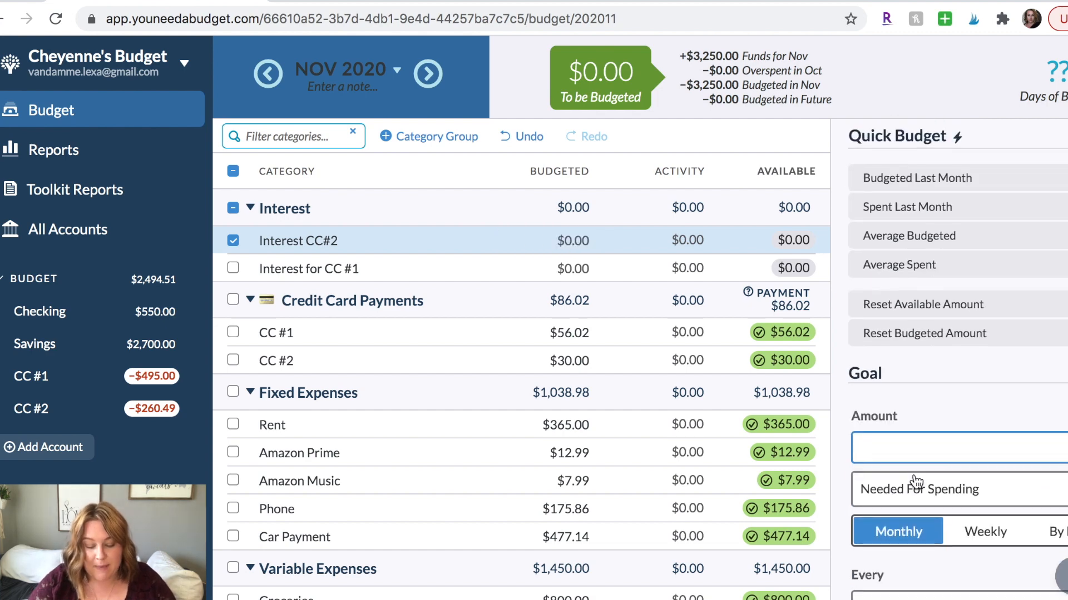
pyautogui.write('20')
pyautogui.scroll(-4, 917, 481)
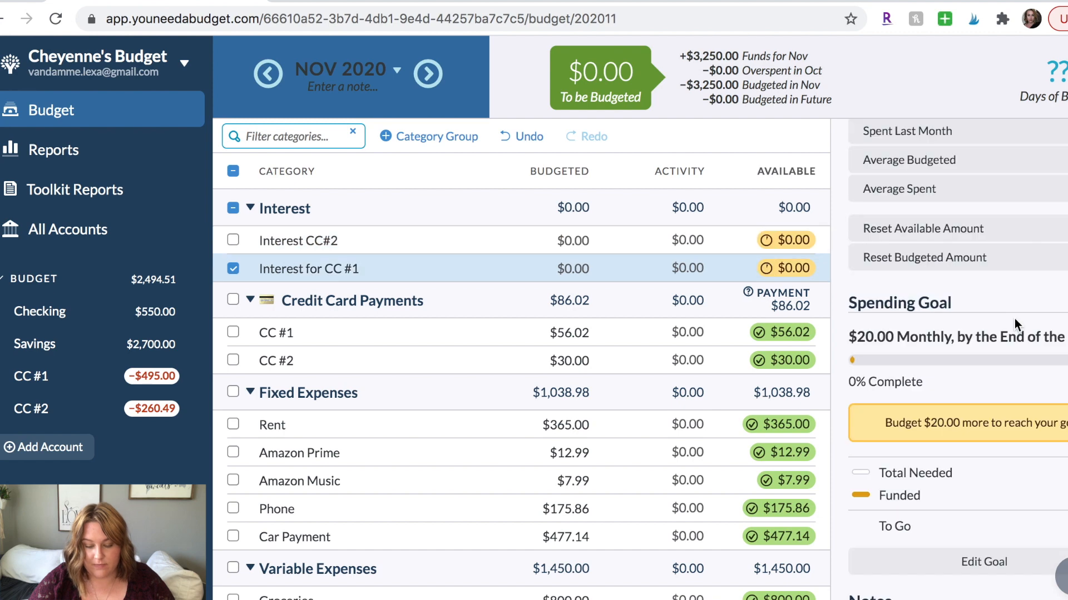
pyautogui.scroll(3, 1014, 321)
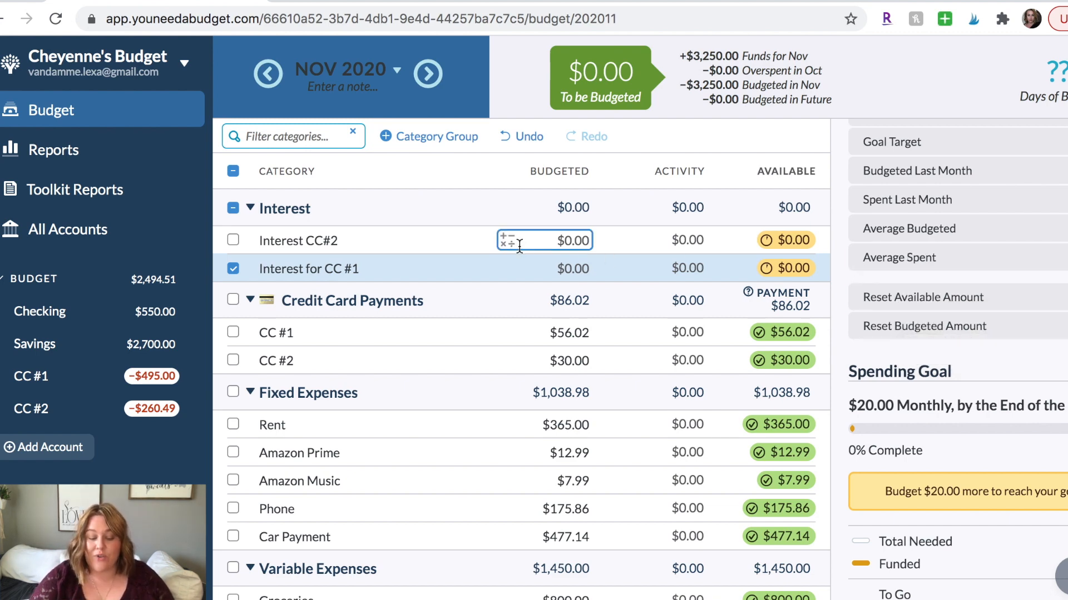
# - Reorder the Interest group so that Interest for CC #1 sits above Interest CC#2
pyautogui.click(423, 237)
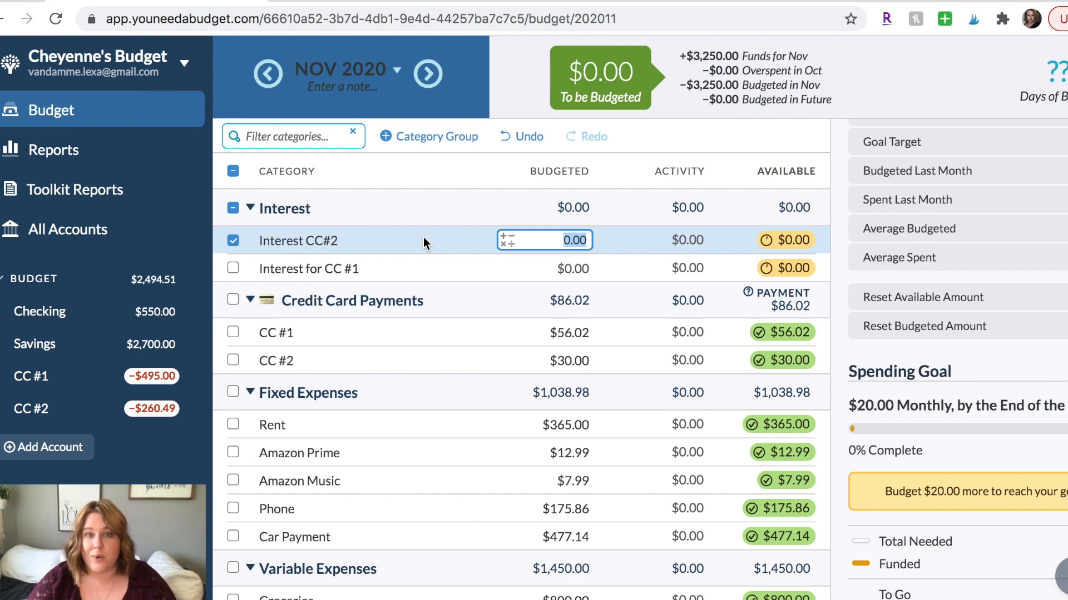
pyautogui.moveTo(411, 272); pyautogui.dragTo(378, 246)
pyautogui.click(365, 272)
pyautogui.click(408, 245)
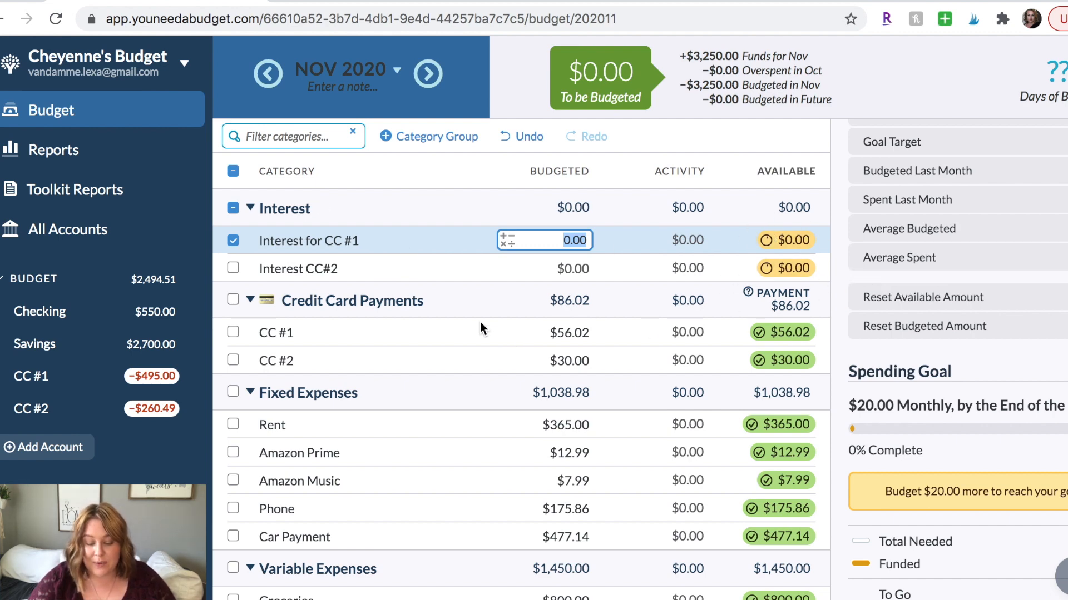
# - Reduce the amount budgeted to the Emergency Fund by $40
pyautogui.scroll(-7, 484, 329)
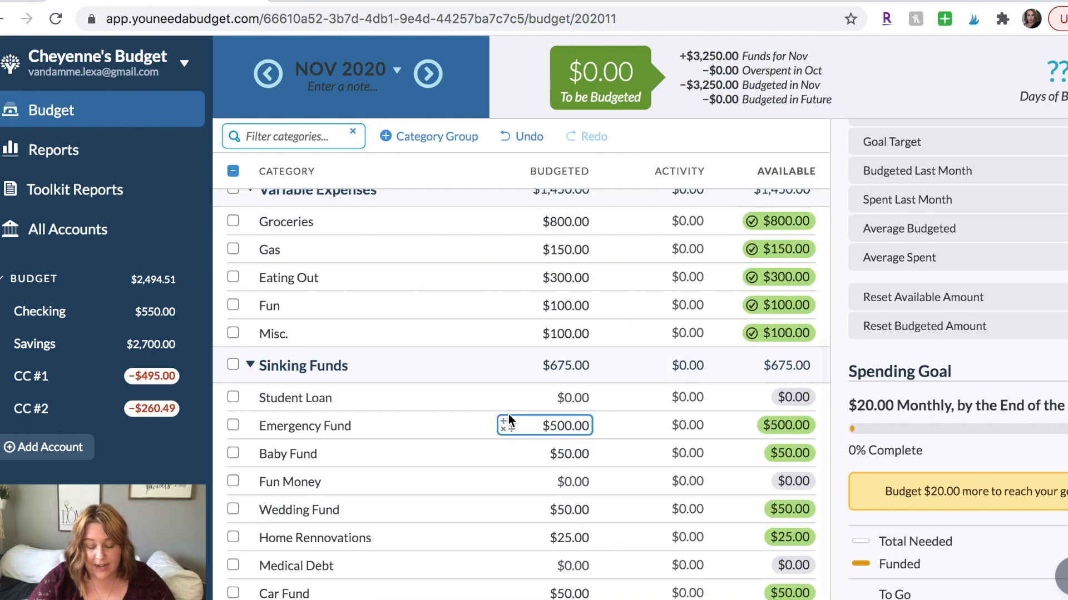
pyautogui.click(589, 446)
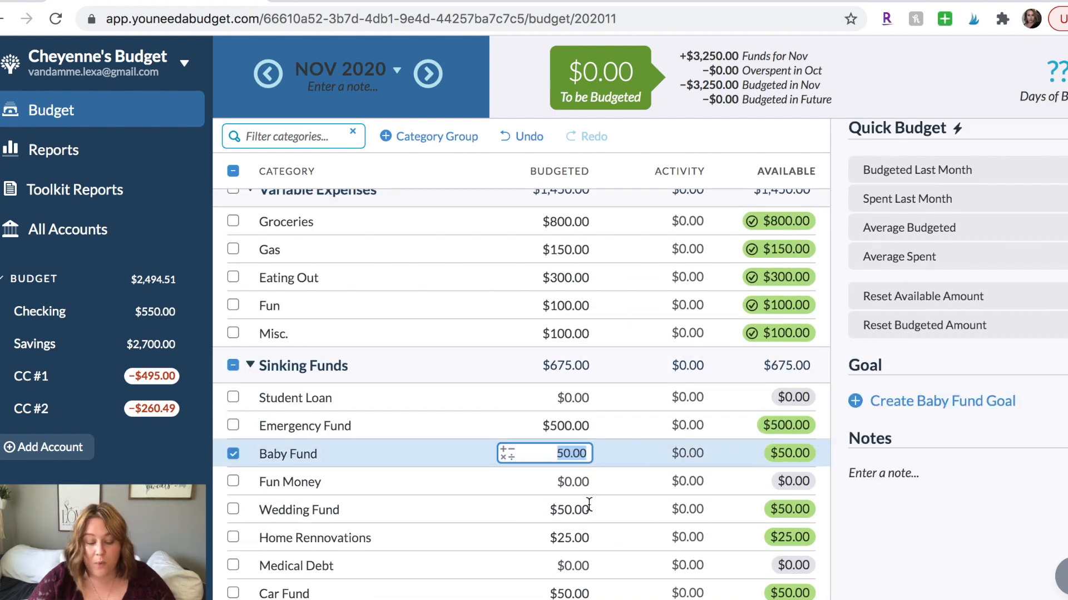
pyautogui.click(588, 511)
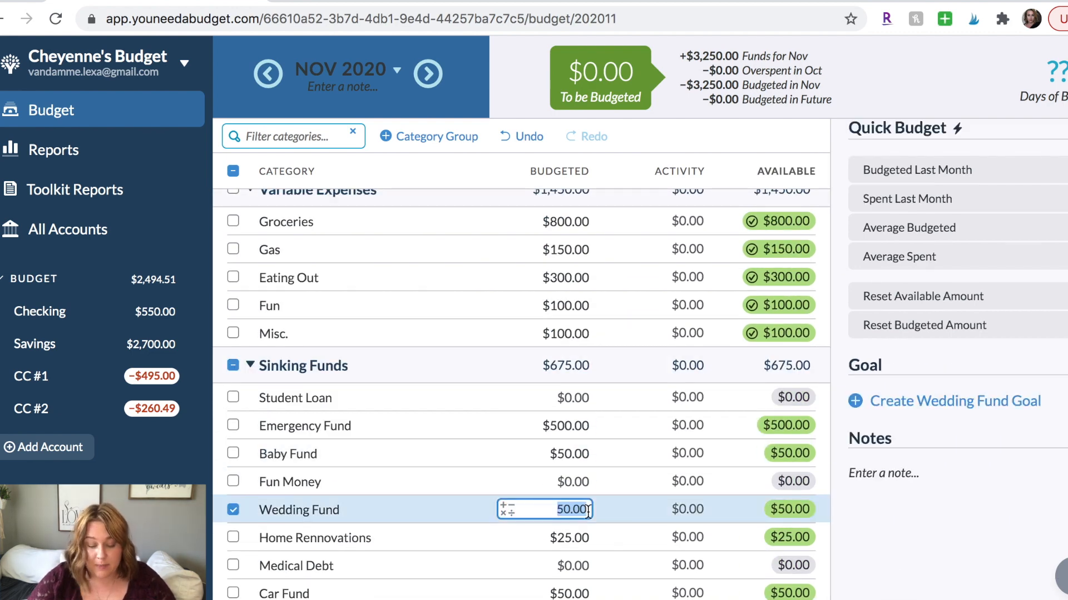
pyautogui.click(587, 426)
pyautogui.click(587, 426)
pyautogui.write('-40')
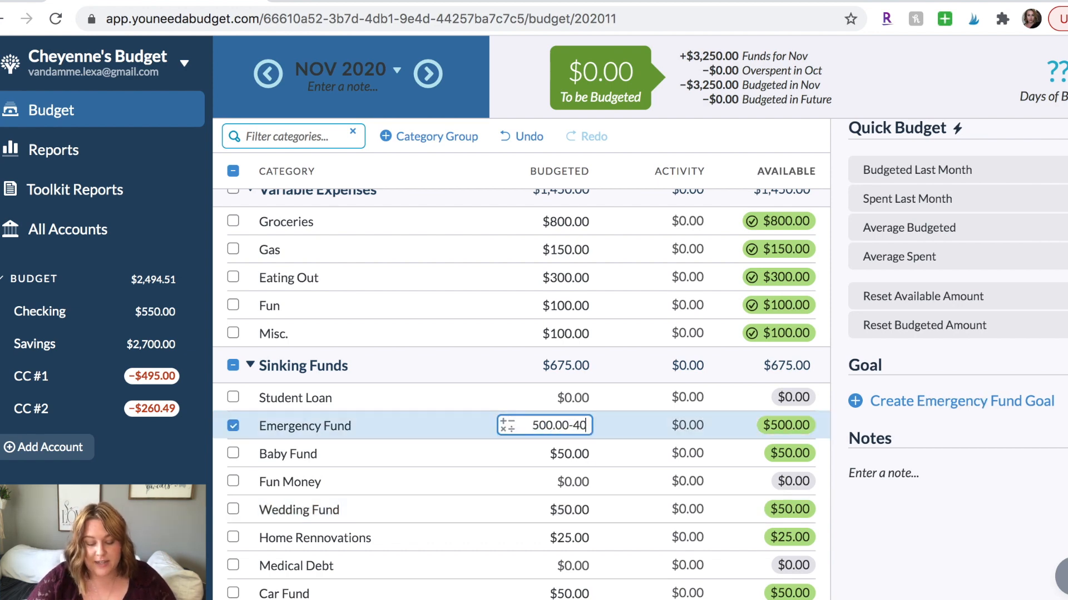
pyautogui.press('Return')
# - Select both Interest categories and fund them with the Underfunded quick budget
pyautogui.click(397, 285)
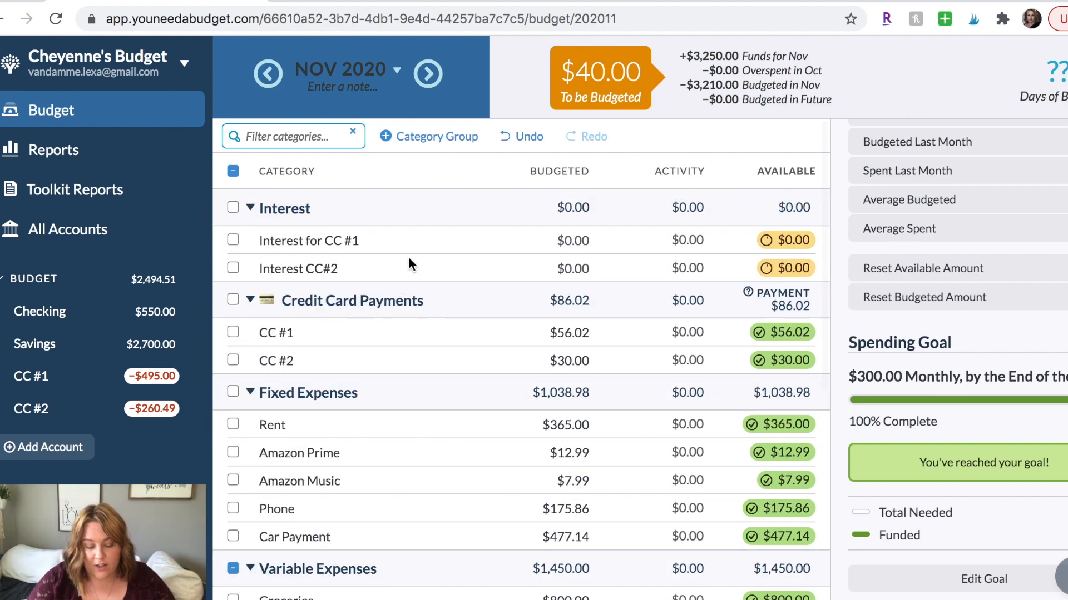
pyautogui.click(389, 242)
pyautogui.keyDown('shift'); pyautogui.click(284, 268); pyautogui.keyUp('shift')
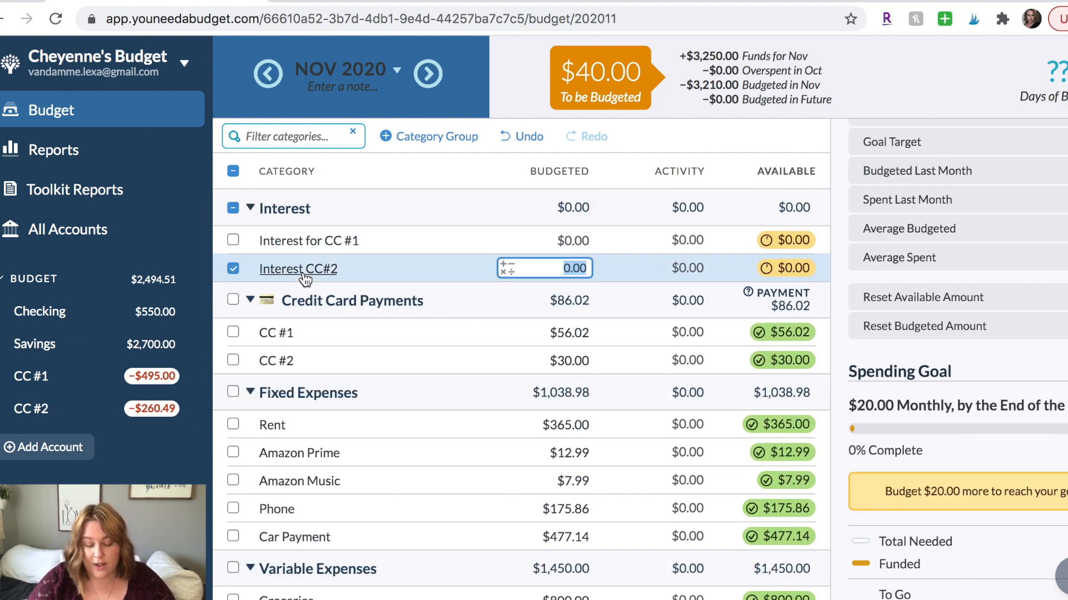
pyautogui.click(934, 396)
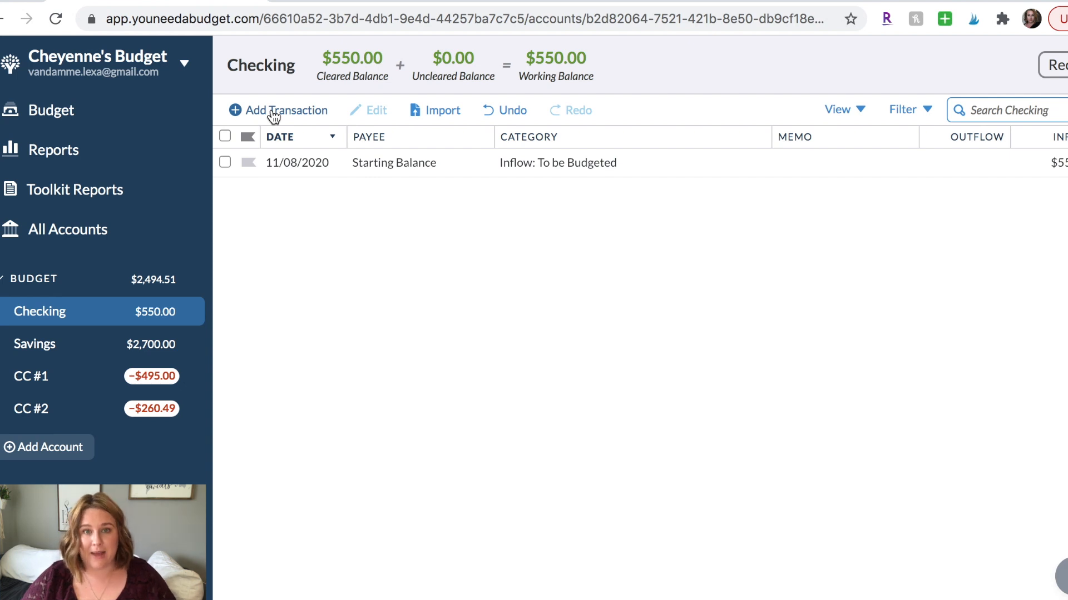
# - Record and save a $614 inflow in Checking from payee Child support, categorized as Inflow: To be Budgeted
pyautogui.click(273, 111)
pyautogui.write('Child')
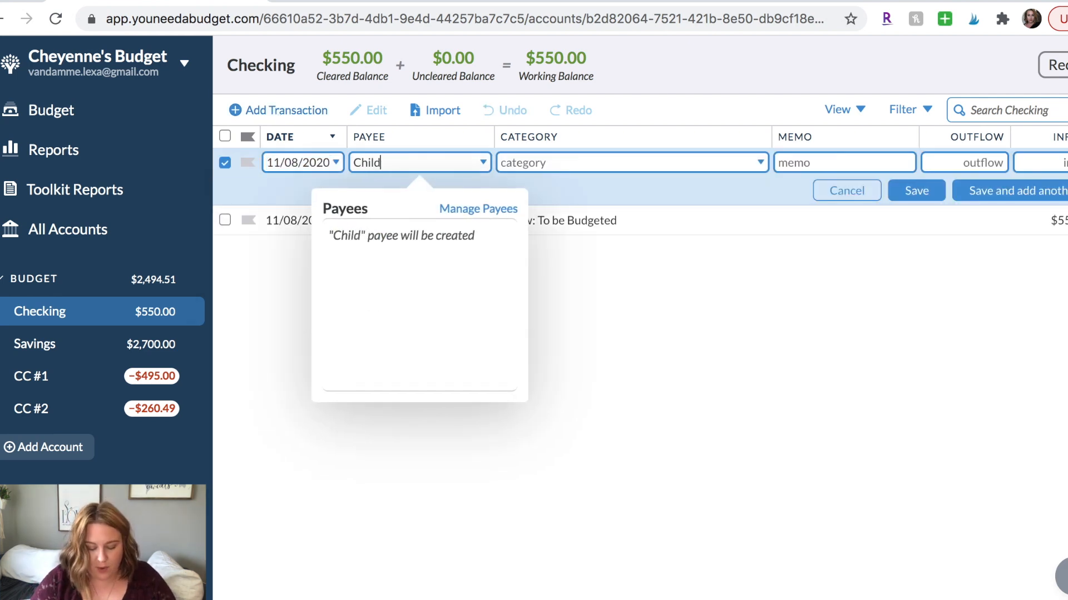
pyautogui.write(' support')
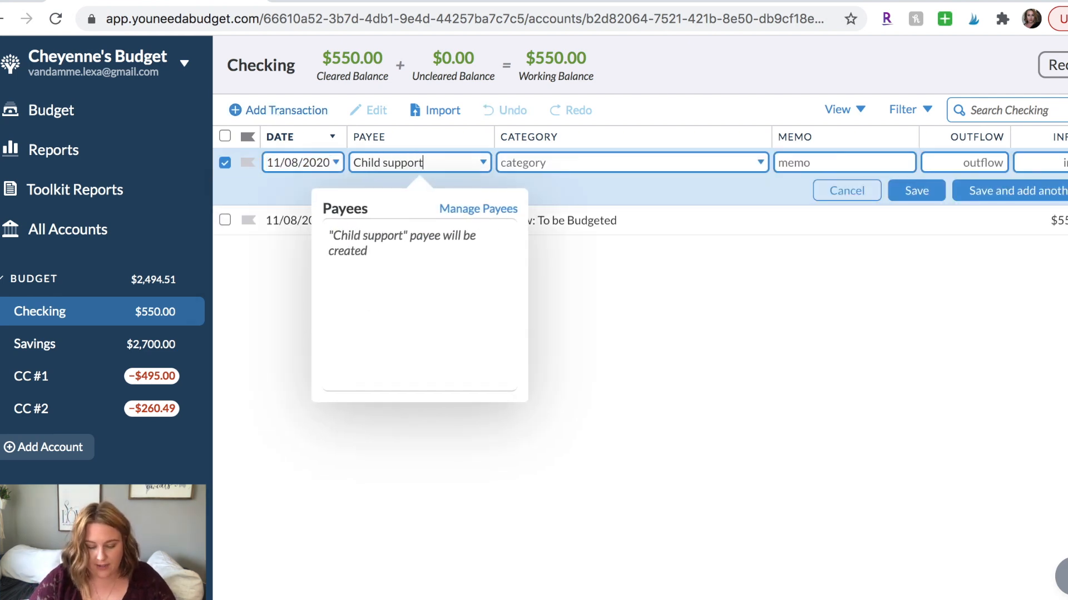
pyautogui.click(662, 171)
pyautogui.click(613, 262)
pyautogui.click(975, 163)
pyautogui.press('Tab')
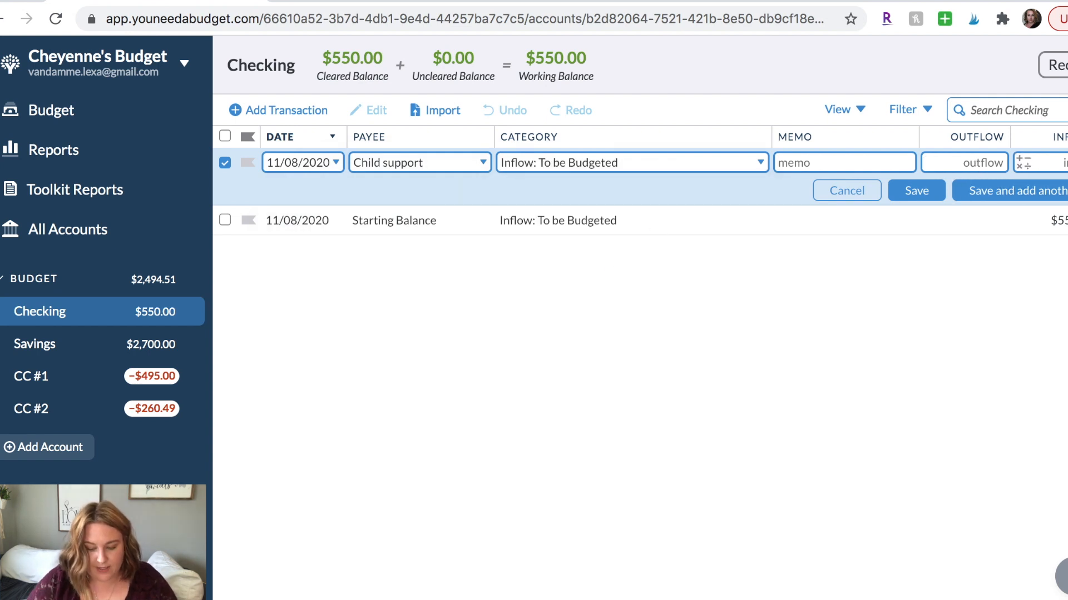
pyautogui.write('614')
pyautogui.click(911, 194)
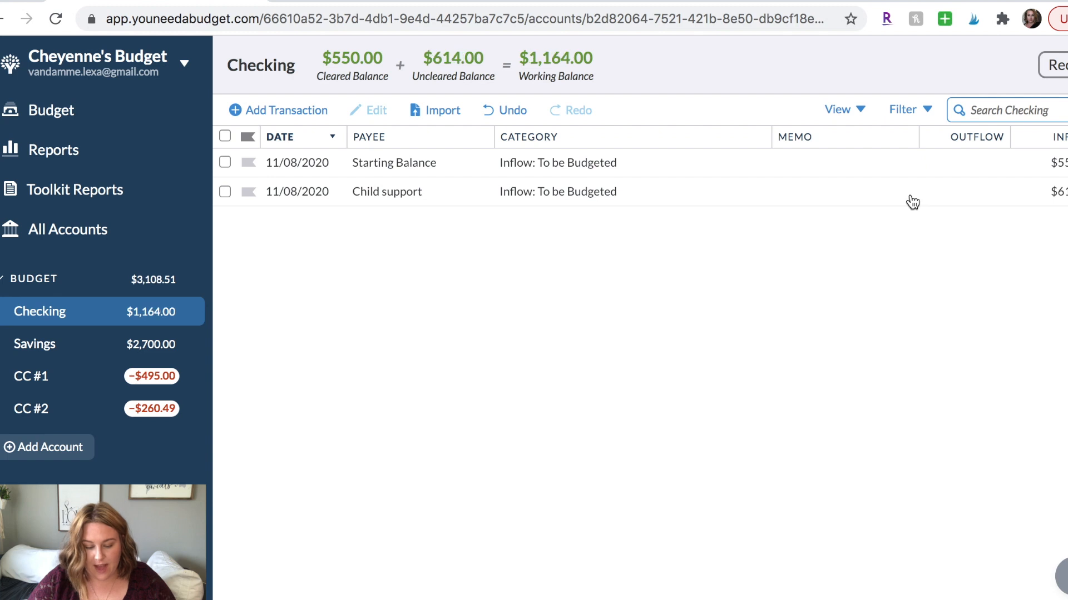
# - Record and save a $668 inflow in Checking from payee Job, categorized as Inflow: To be Budgeted
pyautogui.click(285, 115)
pyautogui.click(376, 162)
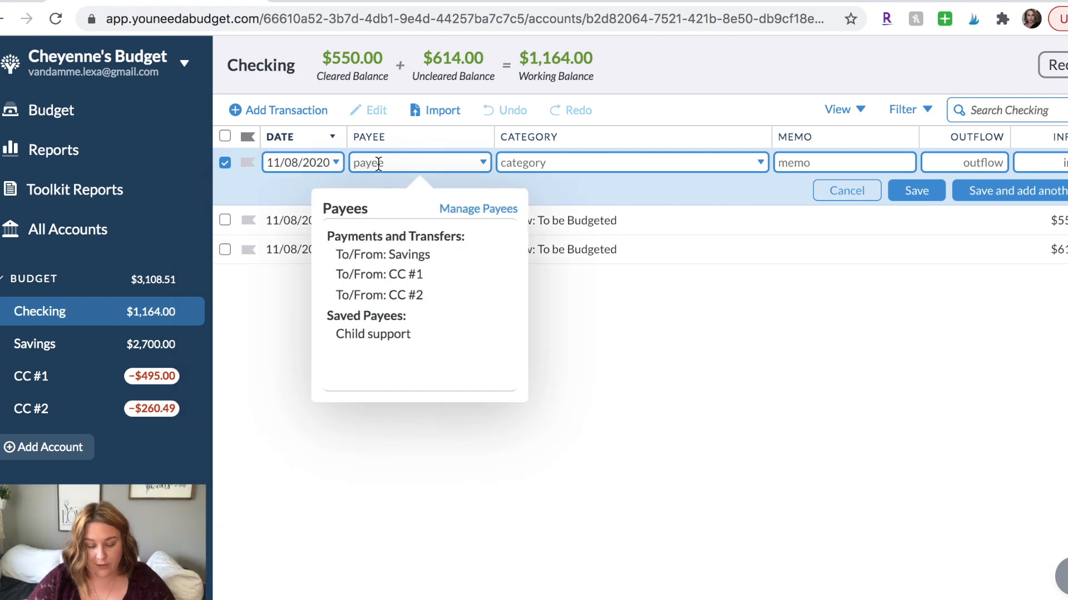
pyautogui.write('Job')
pyautogui.click(631, 165)
pyautogui.click(624, 258)
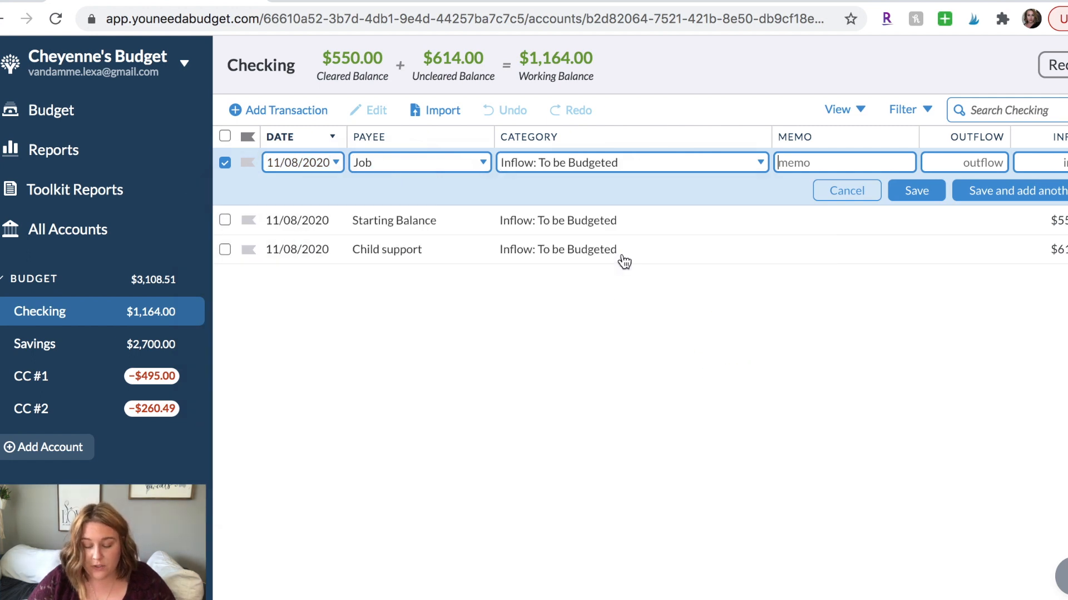
pyautogui.click(1065, 163)
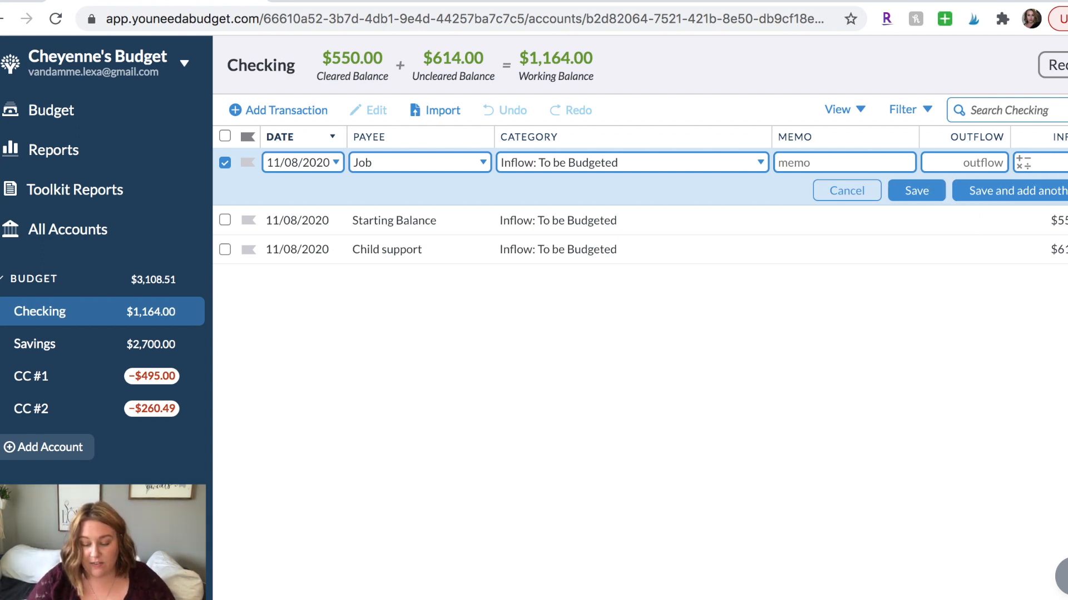
pyautogui.click(916, 191)
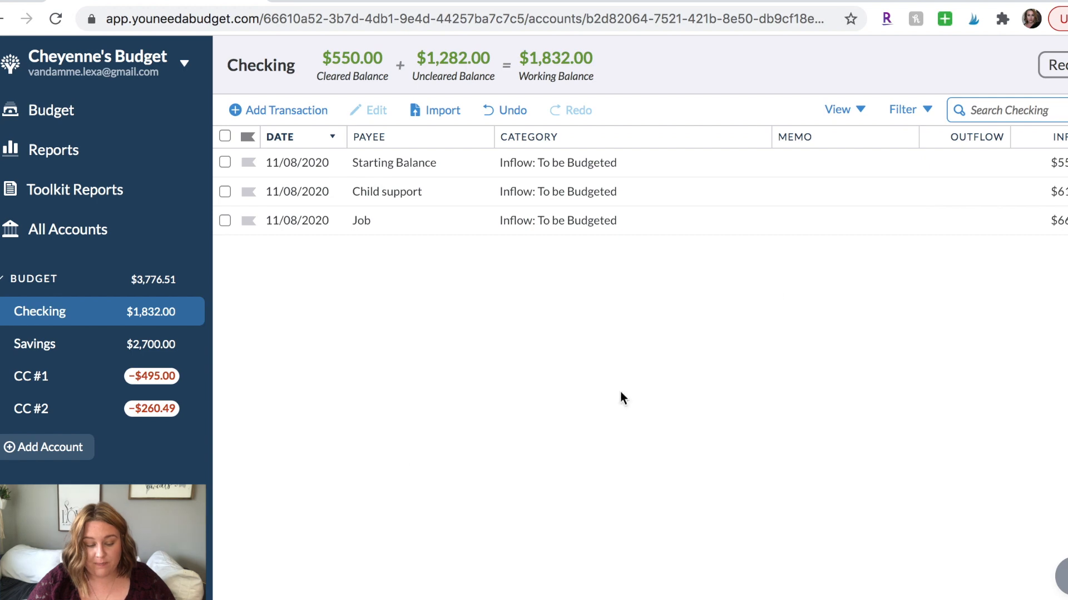
# - Return to the budget, review the November 2020 categories and switch to December 2020
pyautogui.click(110, 118)
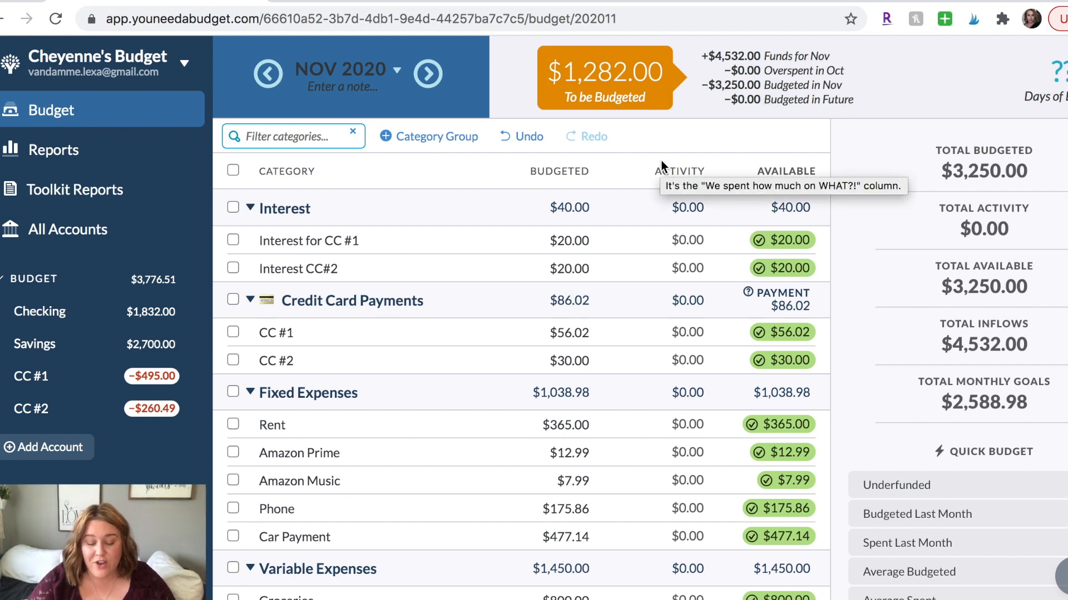
pyautogui.scroll(-7, 669, 415)
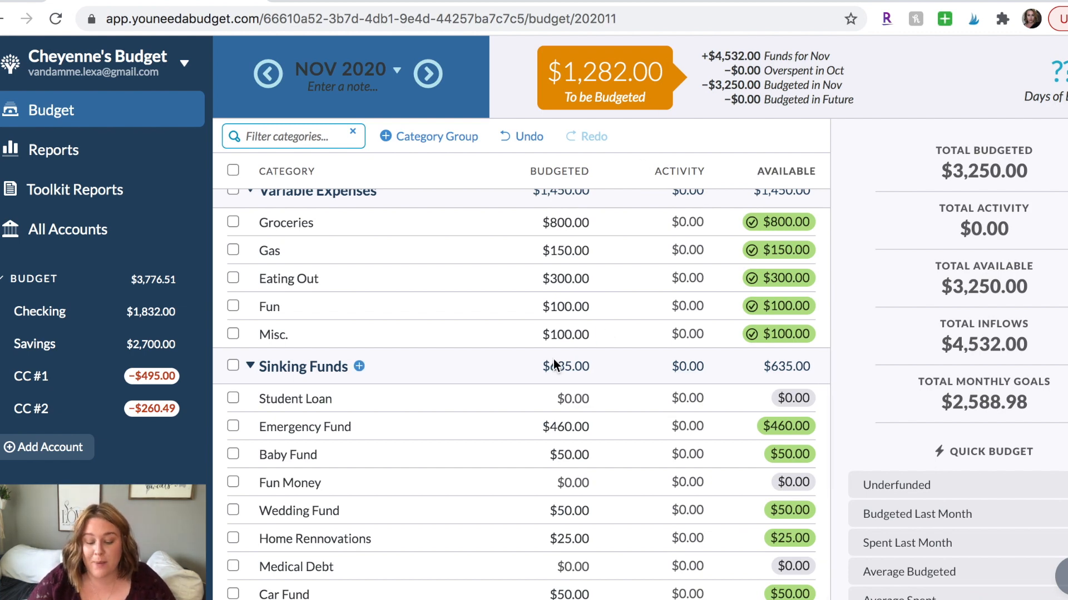
pyautogui.scroll(7, 505, 349)
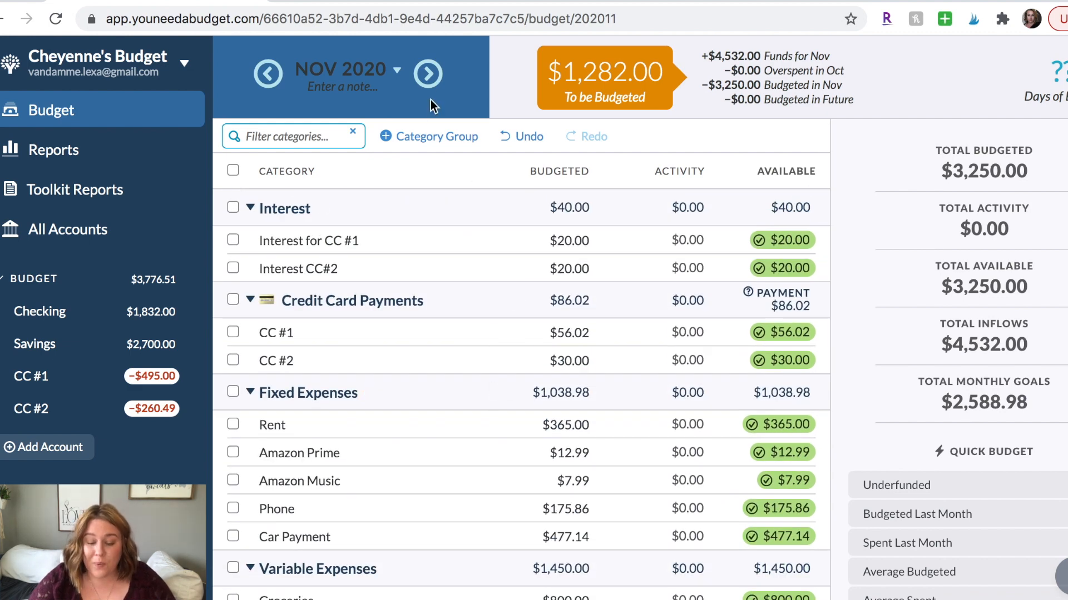
pyautogui.click(427, 76)
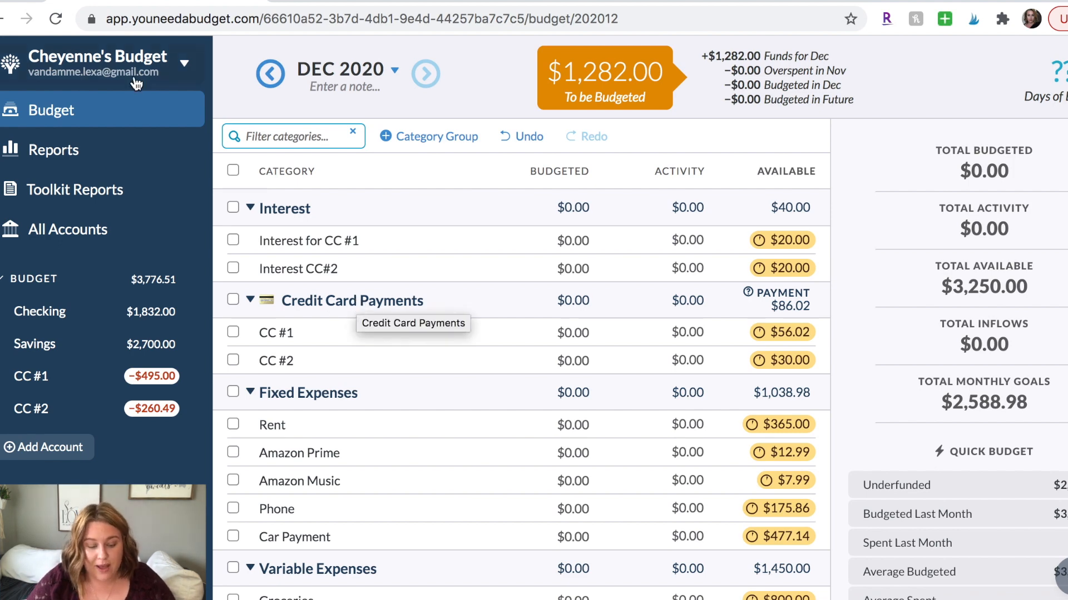
# - Select all December categories except the Sinking Funds group, Misc., Fun and Eating Out
pyautogui.click(233, 170)
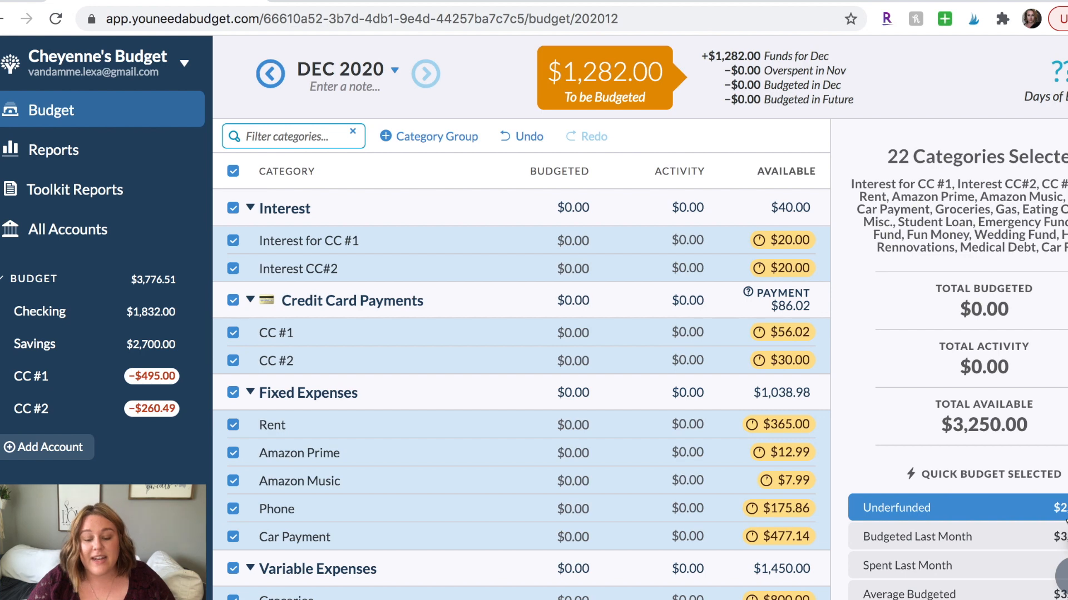
pyautogui.scroll(-5, 472, 422)
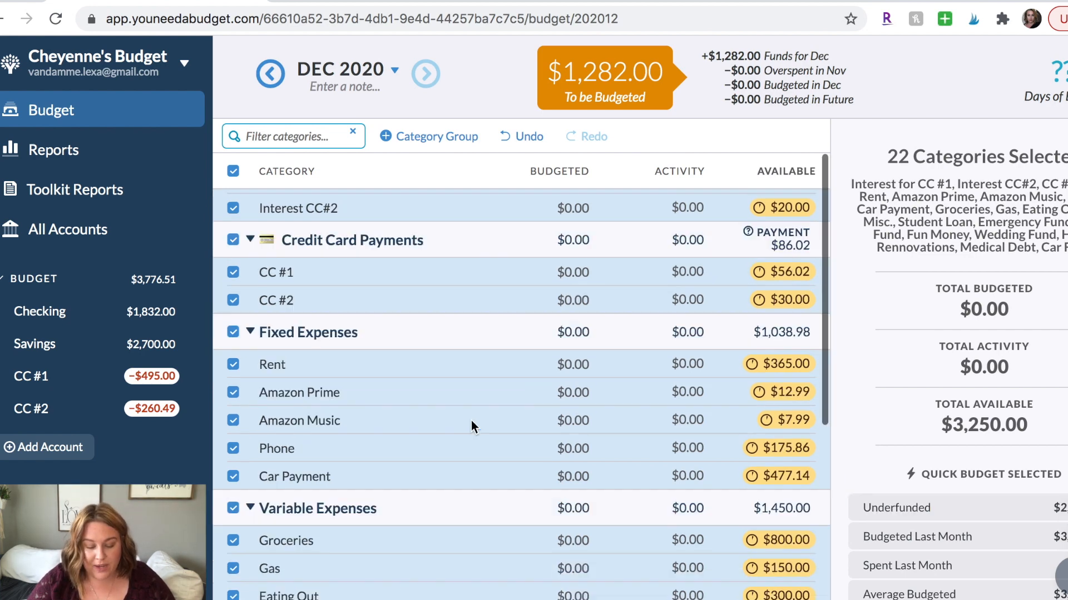
pyautogui.scroll(1, 472, 427)
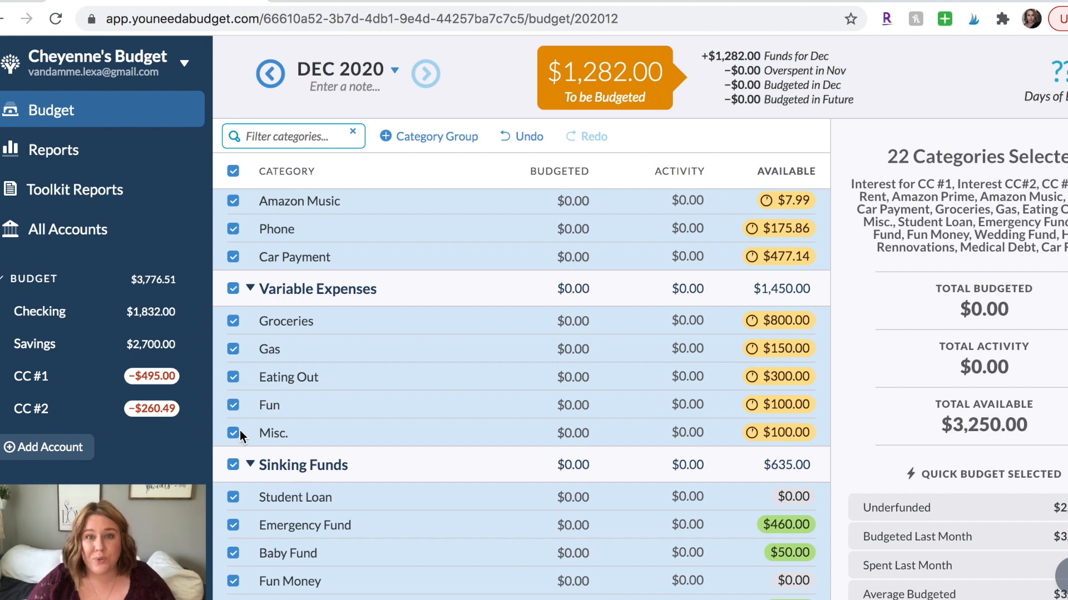
pyautogui.click(233, 465)
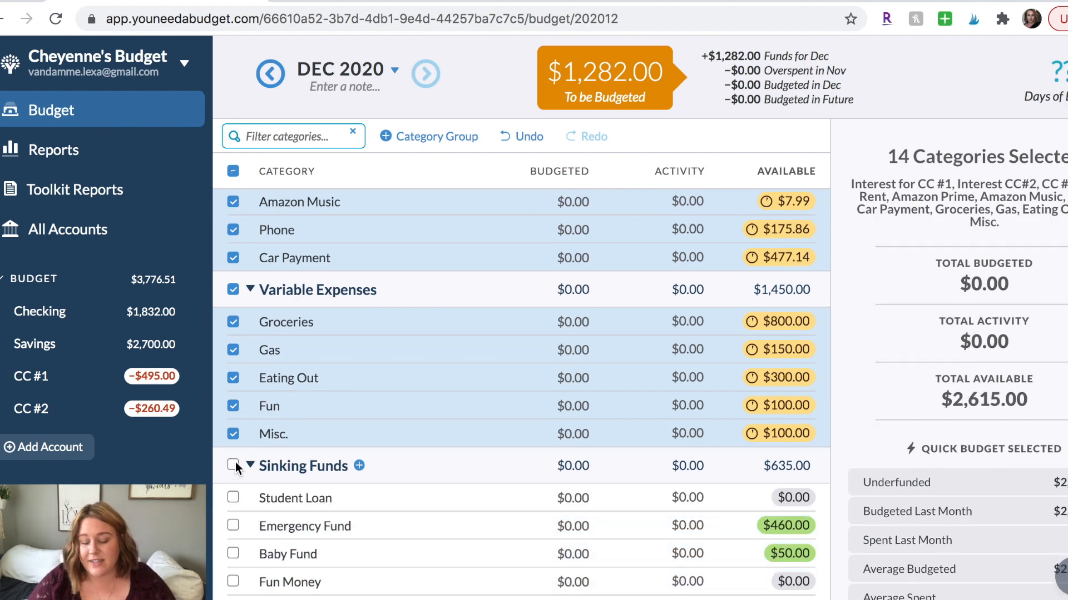
pyautogui.scroll(-2, 596, 525)
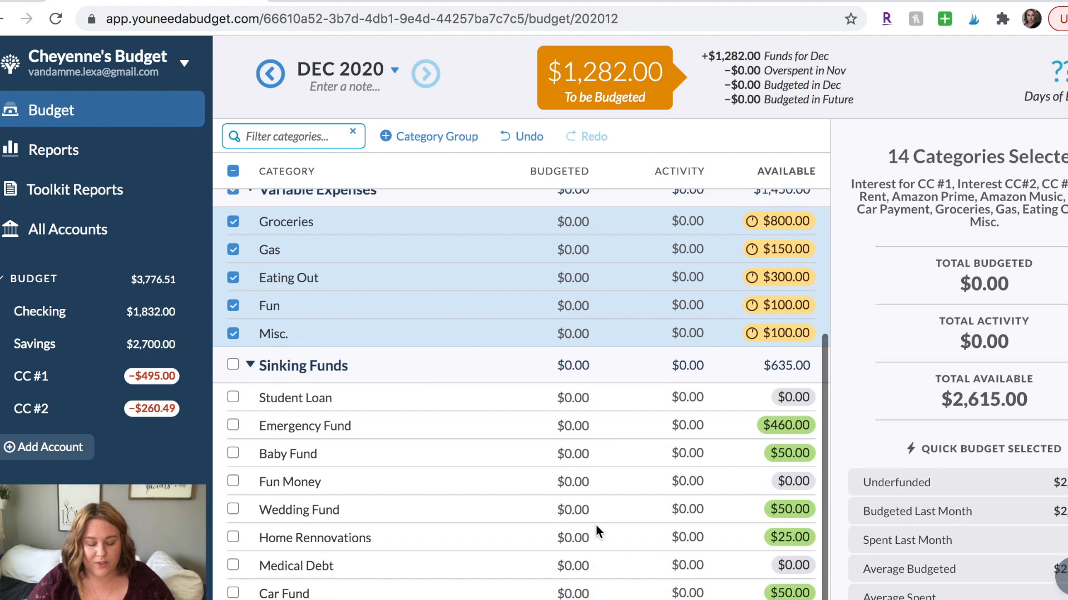
pyautogui.scroll(3, 596, 525)
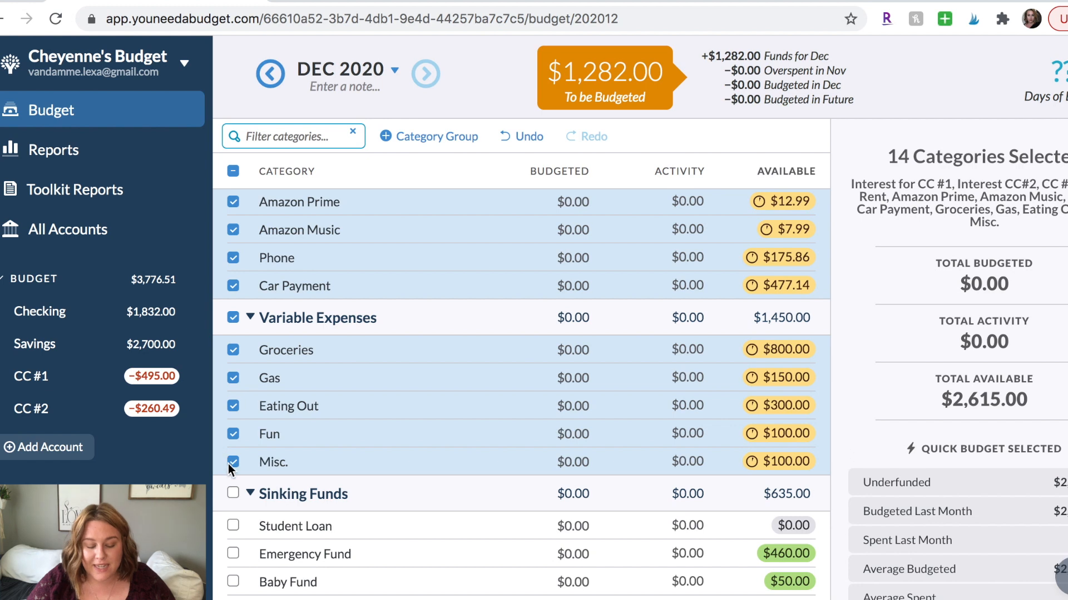
pyautogui.click(231, 464)
pyautogui.click(234, 436)
pyautogui.click(233, 408)
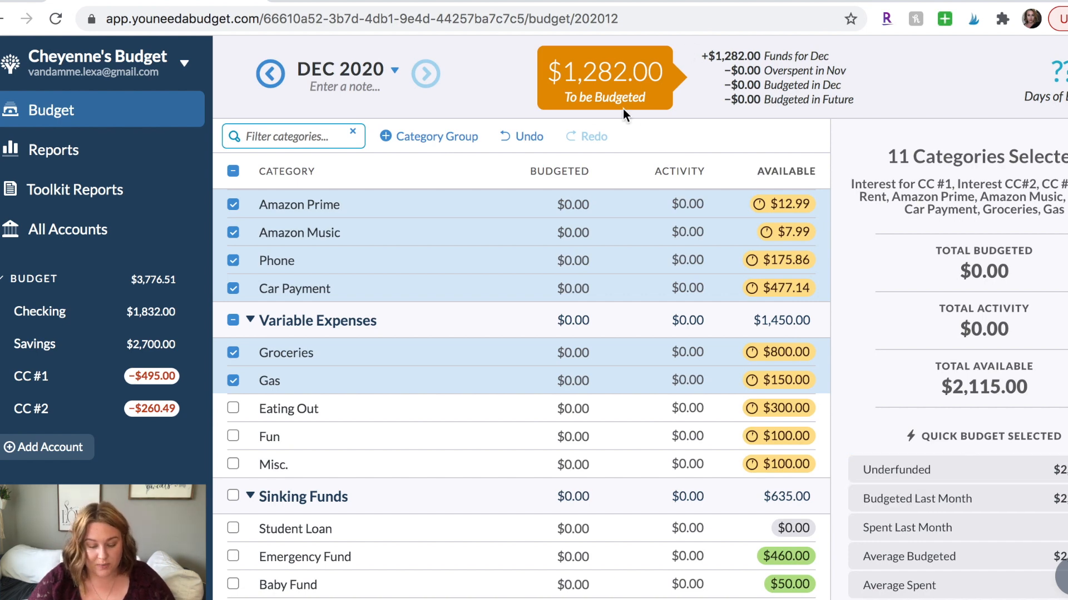
# - Exclude Amazon Prime, Amazon Music, both Interest categories, CC #1 and CC #2 from the selection
pyautogui.scroll(5, 306, 362)
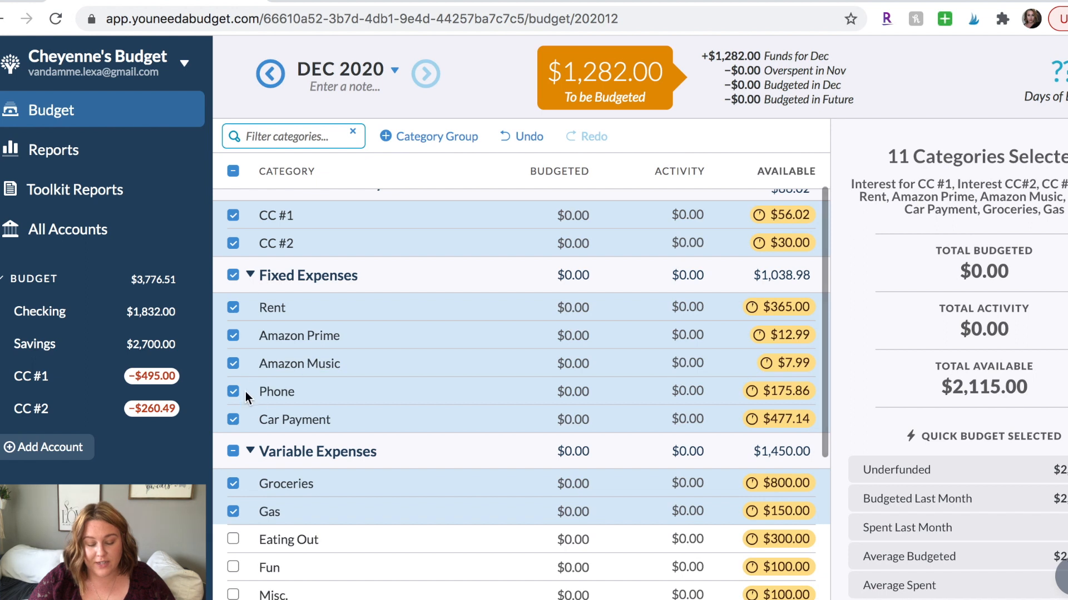
pyautogui.scroll(4, 258, 297)
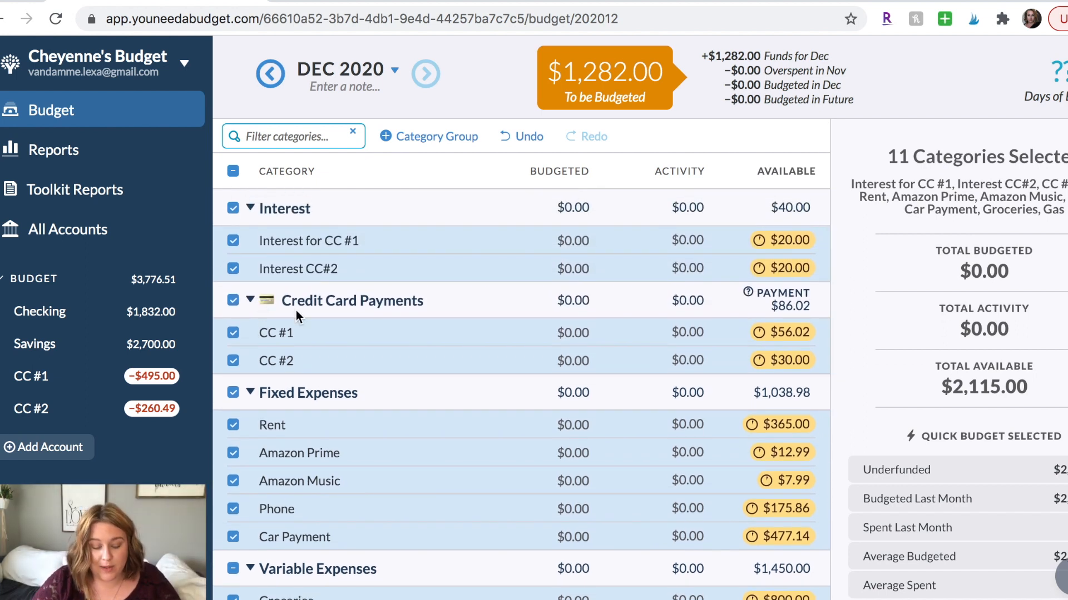
pyautogui.click(232, 453)
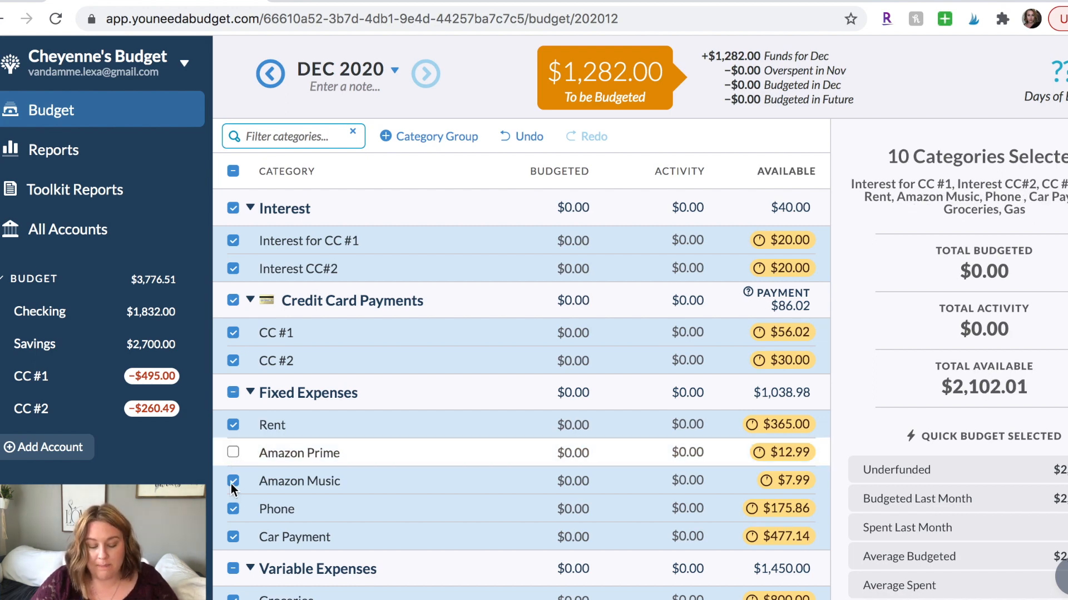
pyautogui.click(232, 482)
pyautogui.scroll(-1, 231, 482)
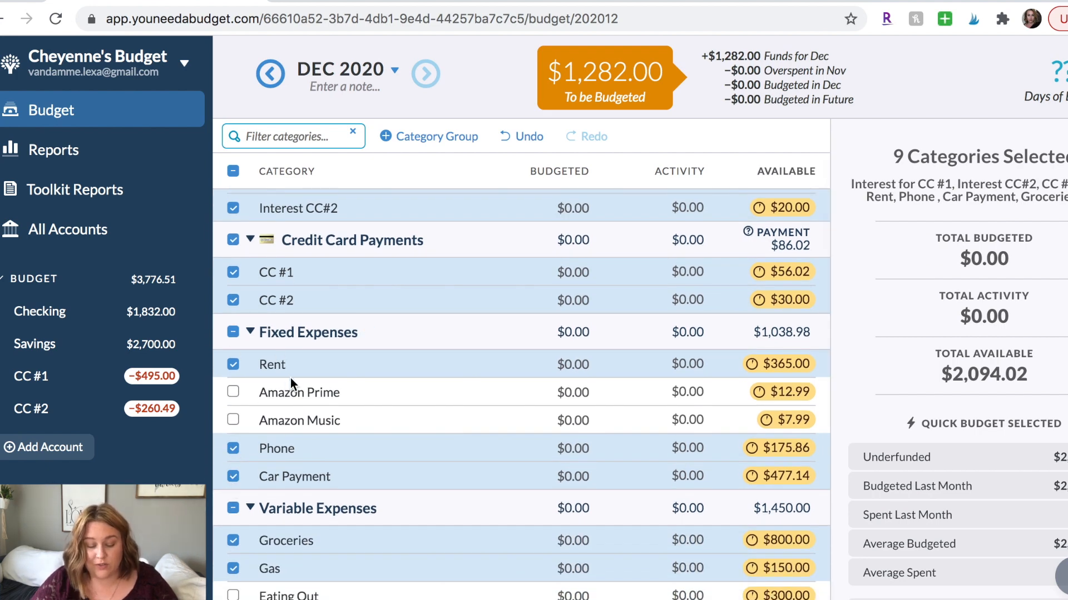
pyautogui.scroll(1, 329, 445)
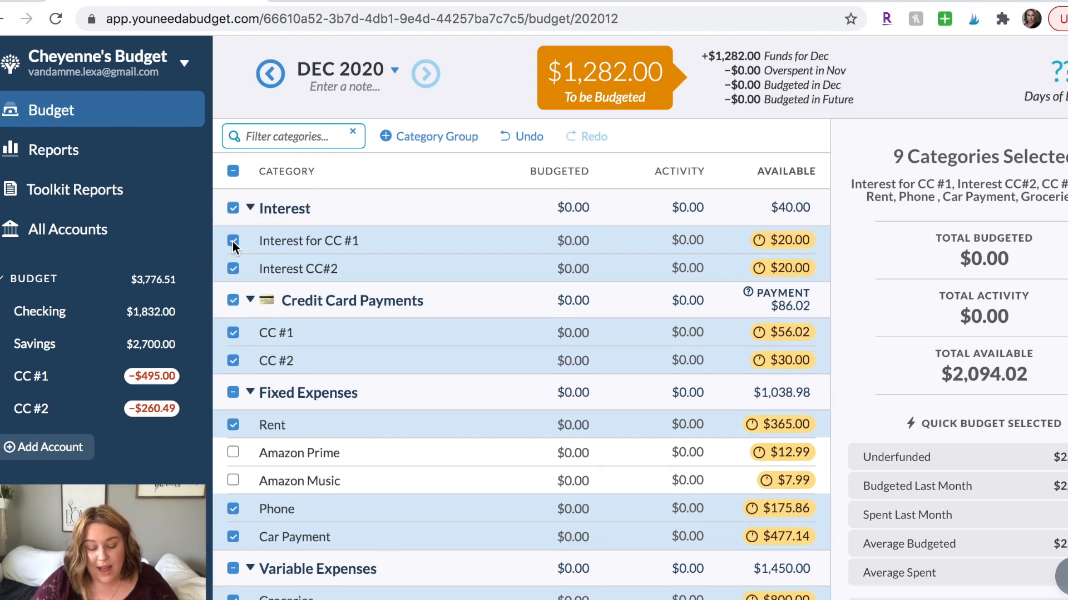
pyautogui.click(233, 240)
pyautogui.click(233, 269)
pyautogui.click(233, 333)
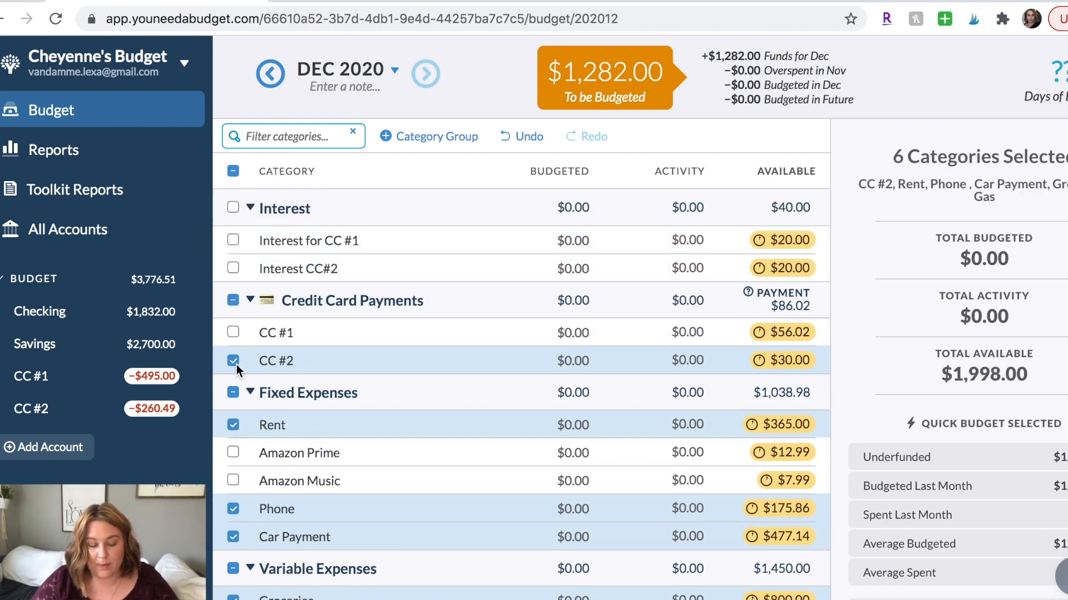
pyautogui.click(233, 361)
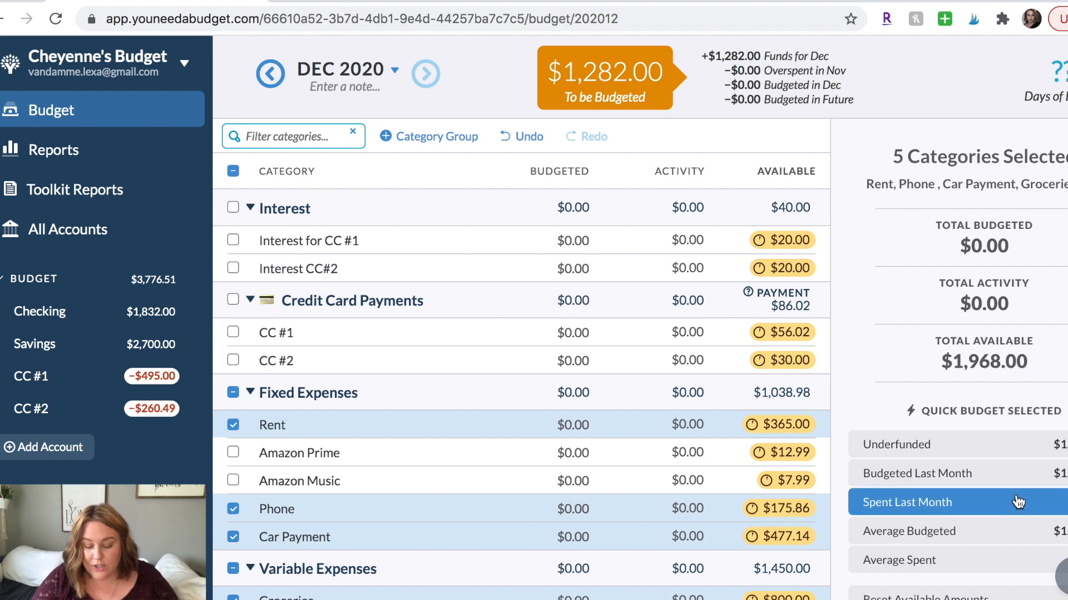
# - Exclude Groceries and Gas from the selection, and fund Rent, Phone and Car Payment with the Underfunded quick budget
pyautogui.scroll(-1, 1017, 503)
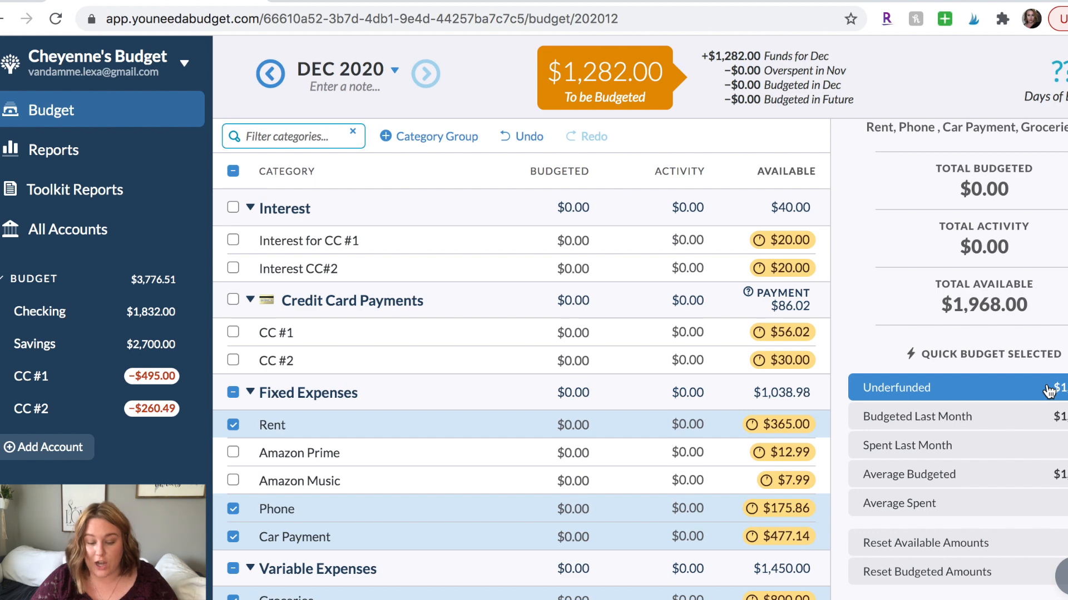
pyautogui.scroll(-3, 438, 396)
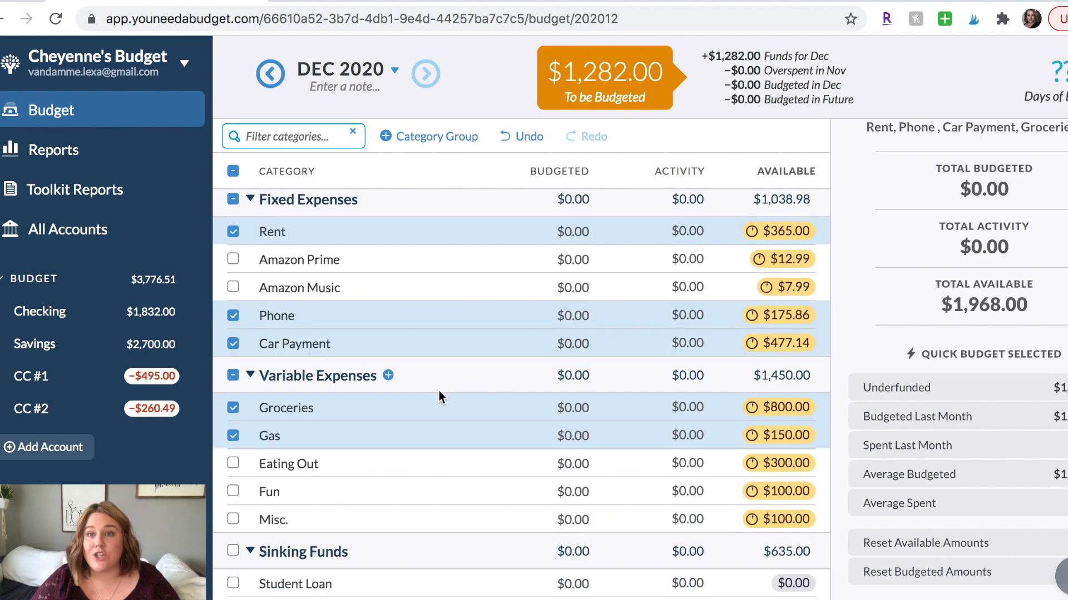
pyautogui.click(232, 437)
pyautogui.click(234, 416)
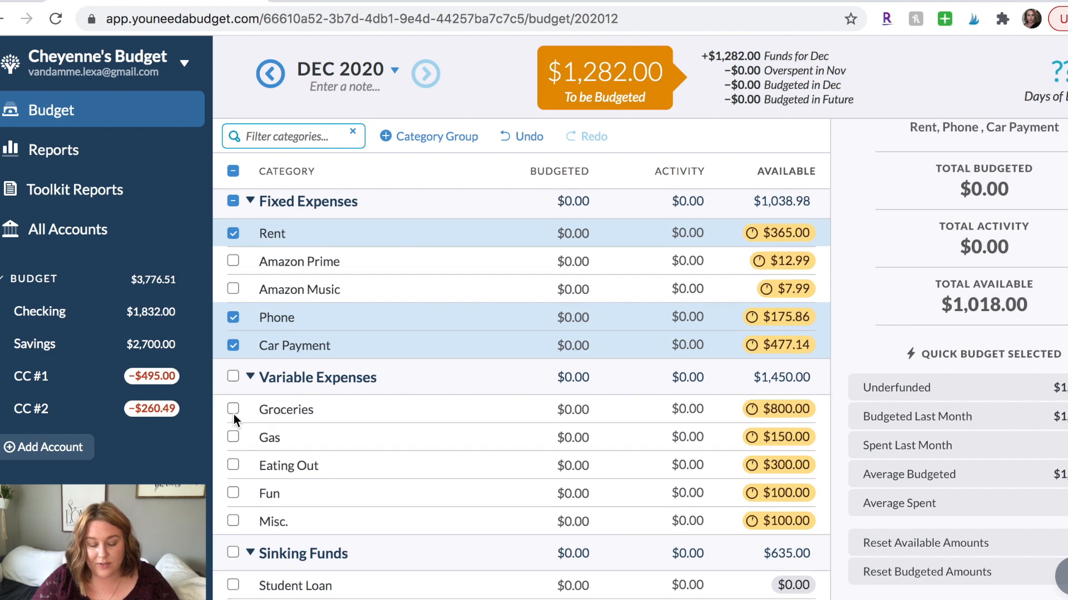
pyautogui.scroll(2, 234, 417)
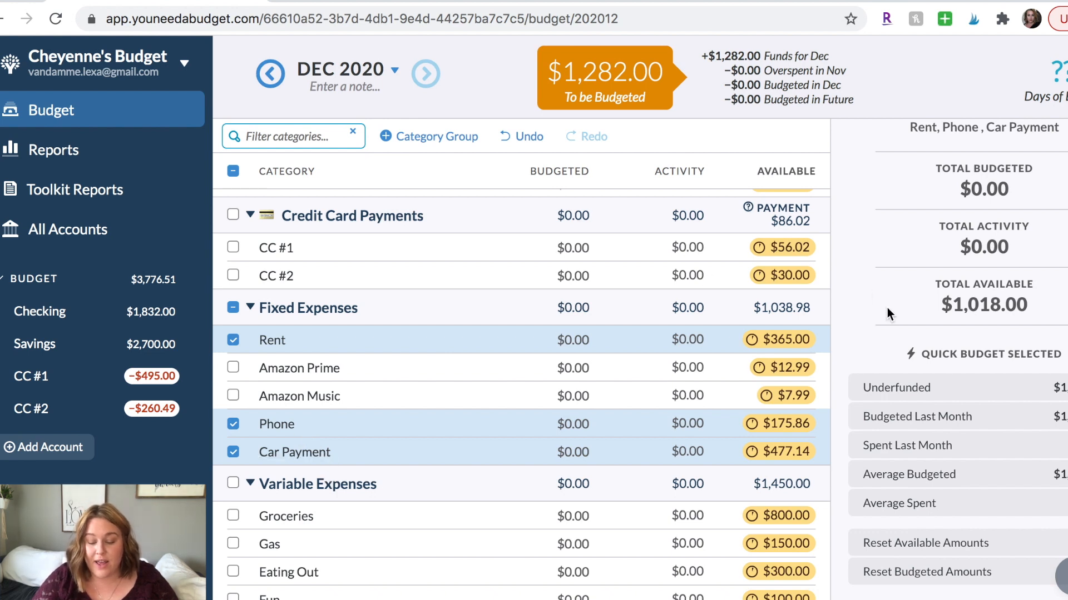
pyautogui.click(922, 391)
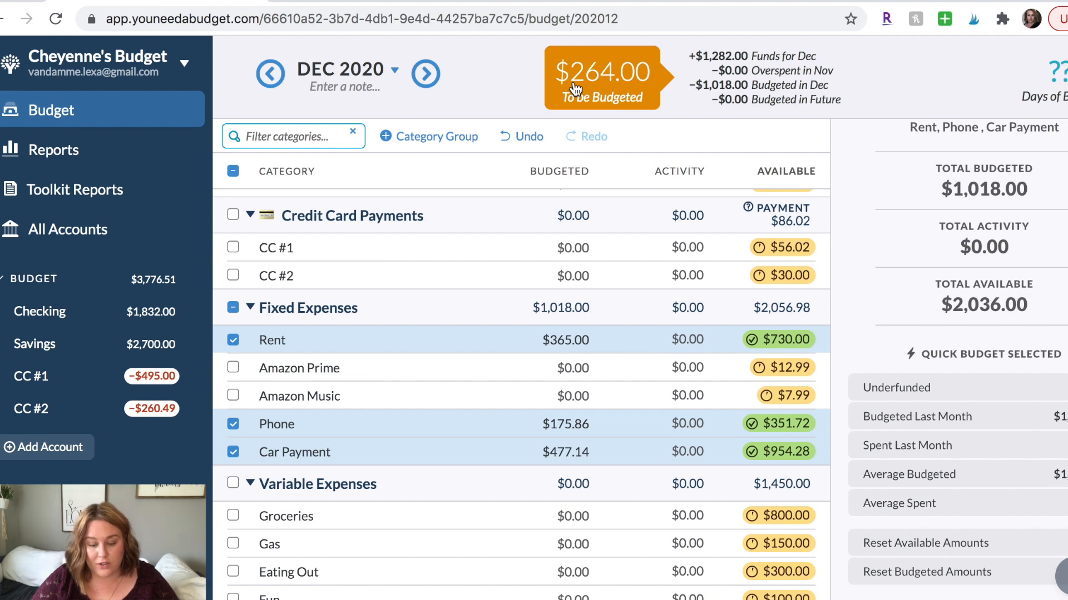
# - Budget $200 to Groceries and $64 to Gas for December 2020
pyautogui.scroll(-3, 480, 321)
pyautogui.click(478, 358)
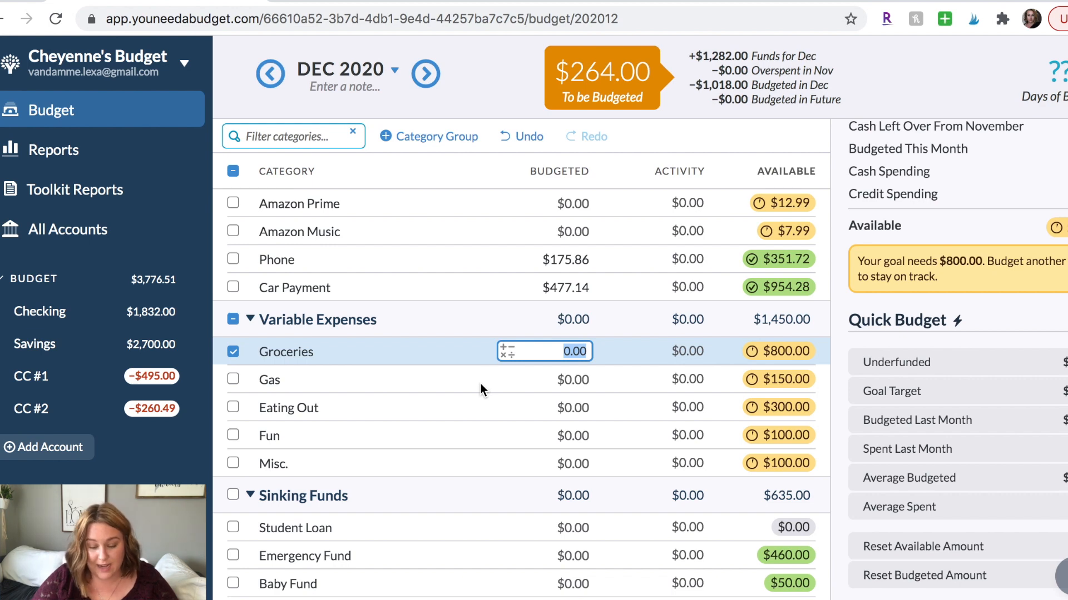
pyautogui.write('200')
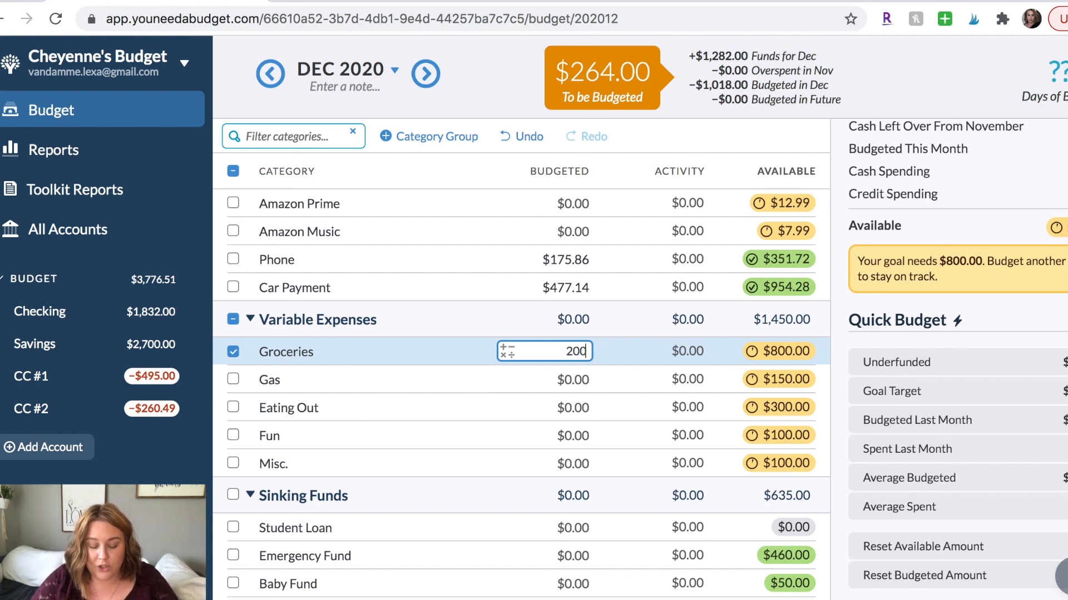
pyautogui.click(577, 381)
pyautogui.write('64')
pyautogui.click(430, 229)
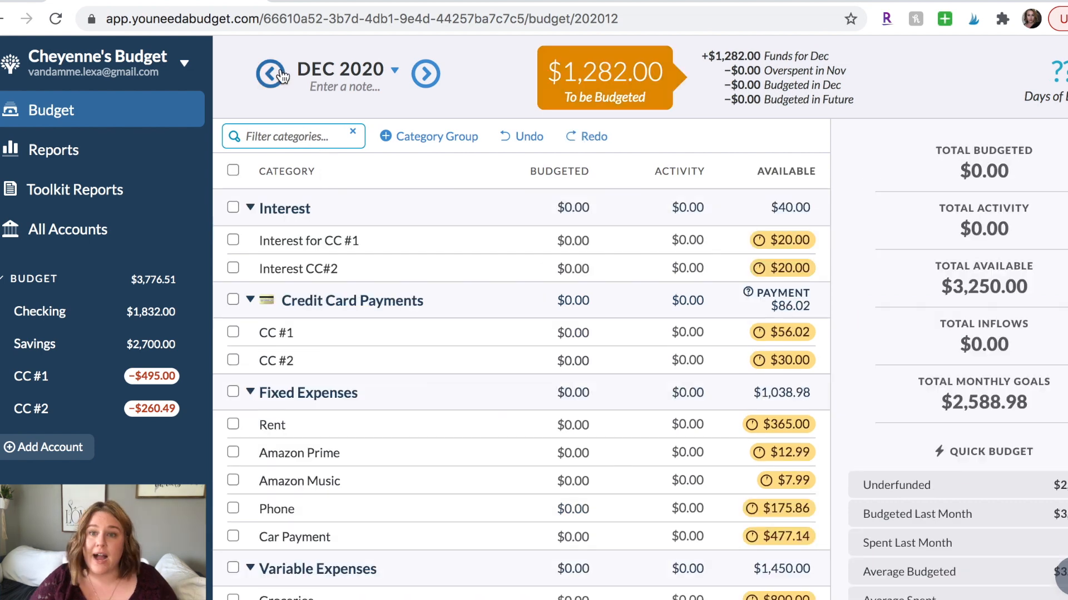
# - Review the November 2020 budgeted amounts across all category groups, from Interest down to Sinking Funds
pyautogui.click(272, 74)
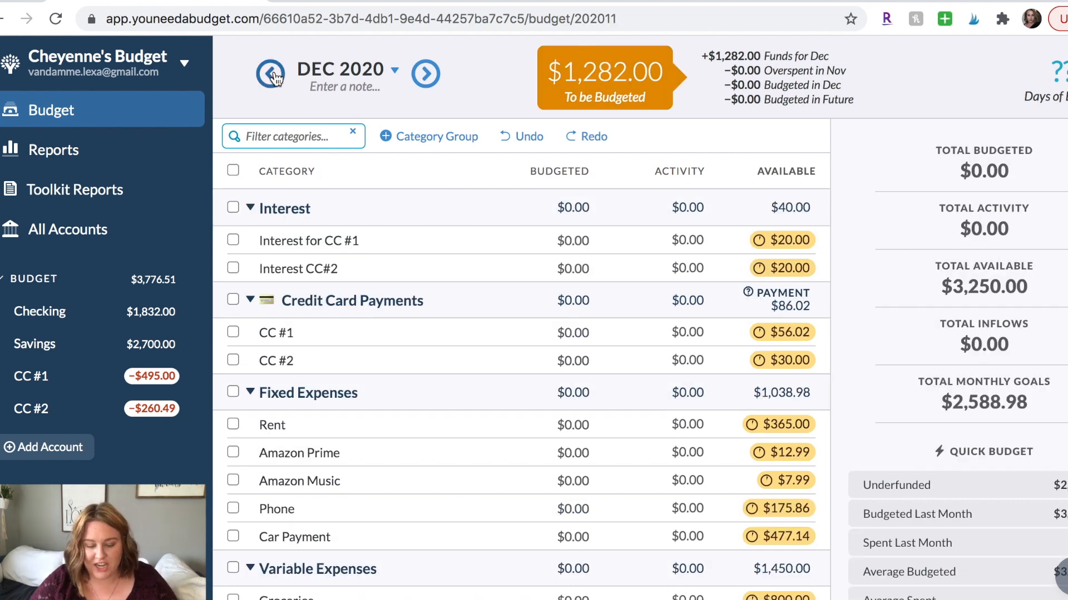
pyautogui.scroll(-6, 502, 225)
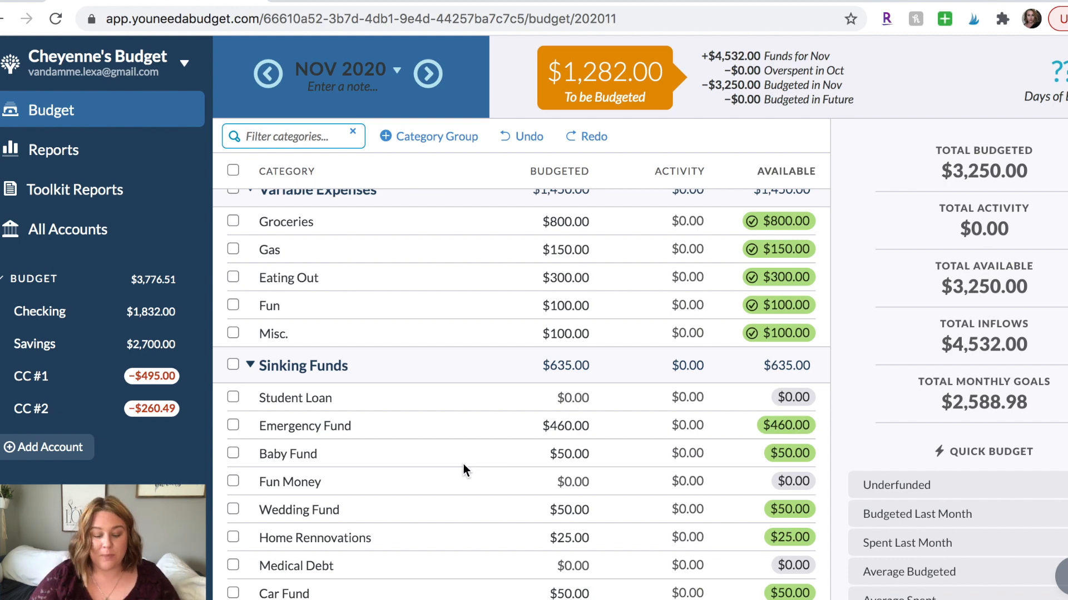
pyautogui.click(531, 425)
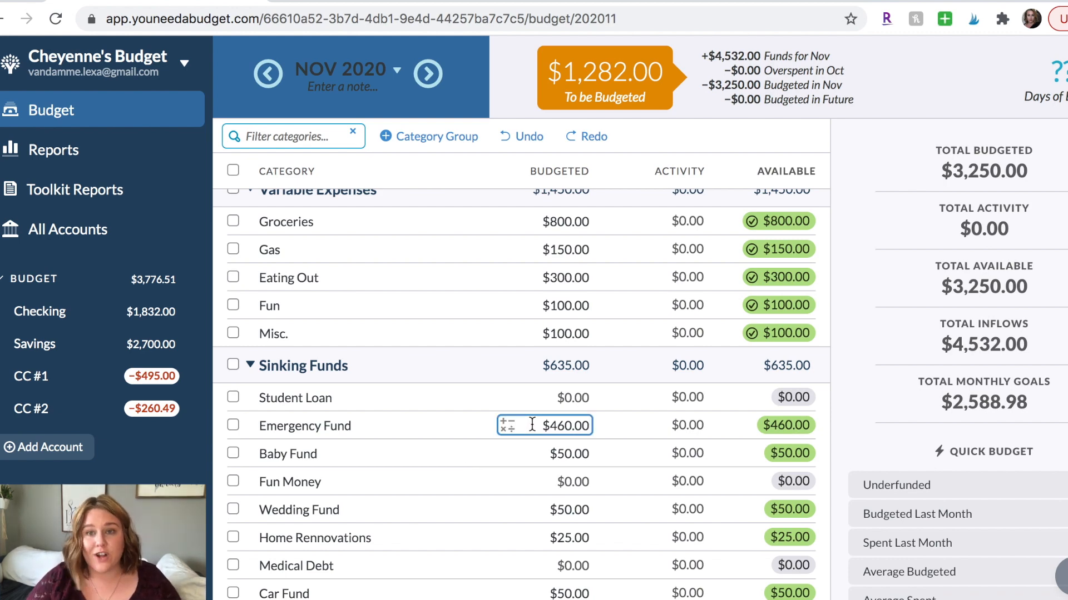
pyautogui.scroll(7, 531, 425)
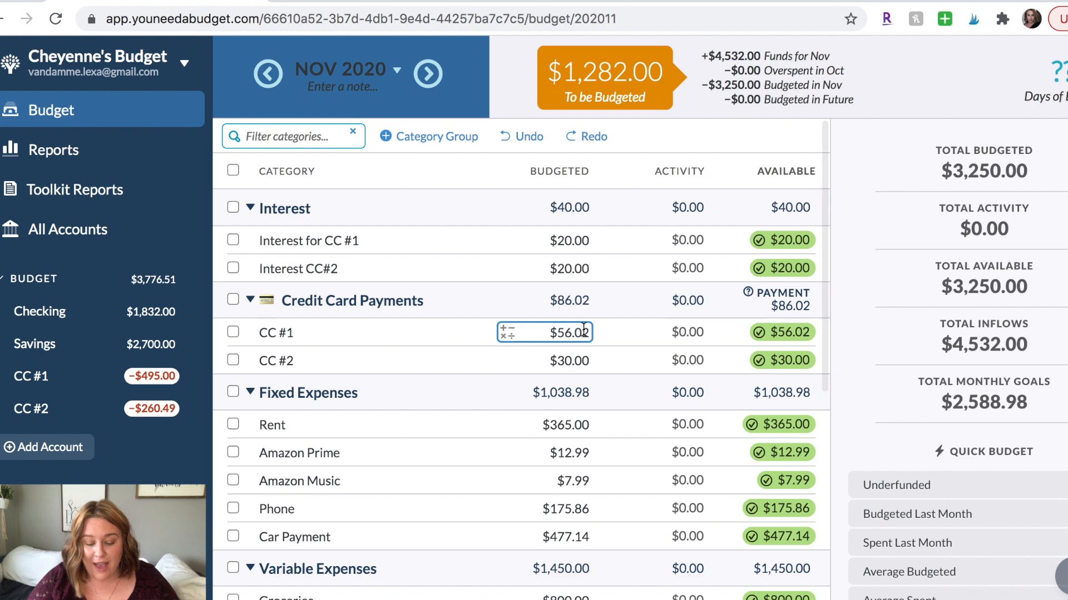
pyautogui.scroll(-5, 562, 347)
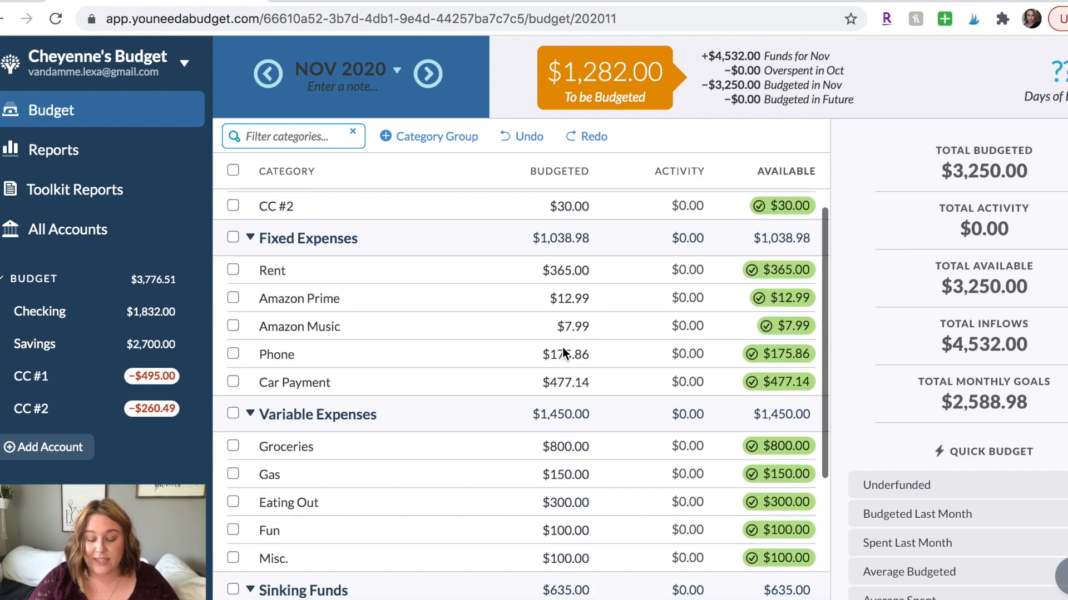
pyautogui.click(583, 285)
pyautogui.scroll(-6, 592, 474)
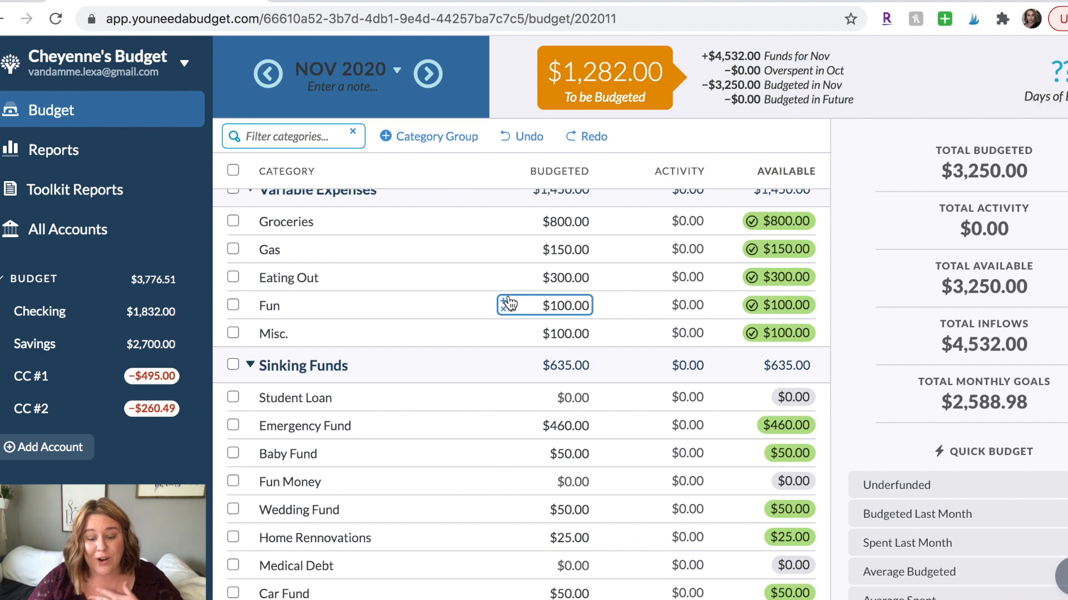
pyautogui.scroll(10, 533, 263)
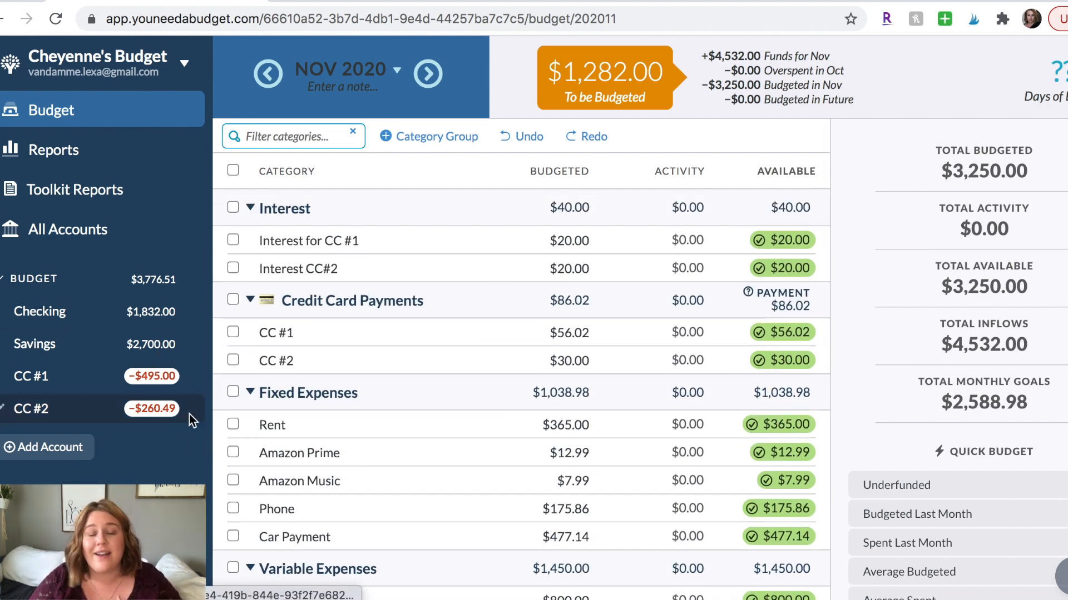
# - Set both Interest categories to $0 for November 2020, and budget $495.00 to CC #1 and $260.49 to CC #2
pyautogui.click(582, 331)
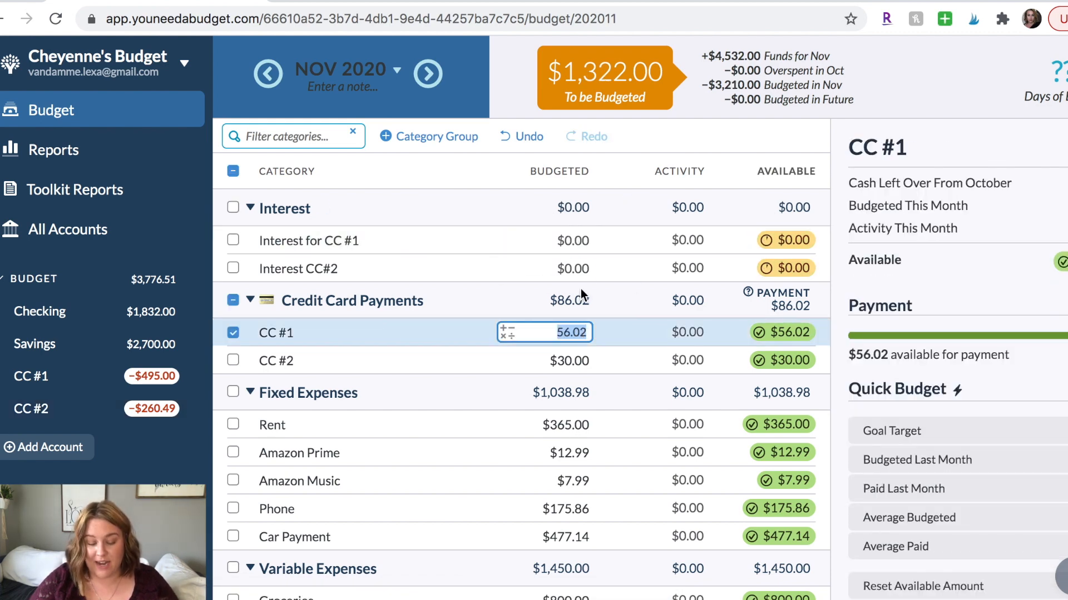
pyautogui.click(586, 333)
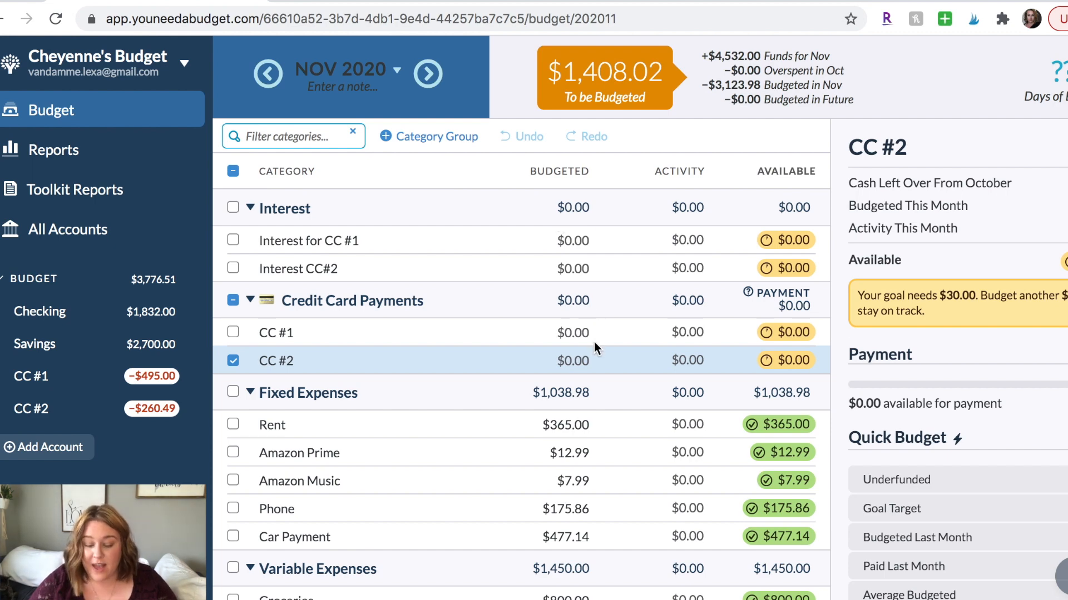
pyautogui.click(564, 331)
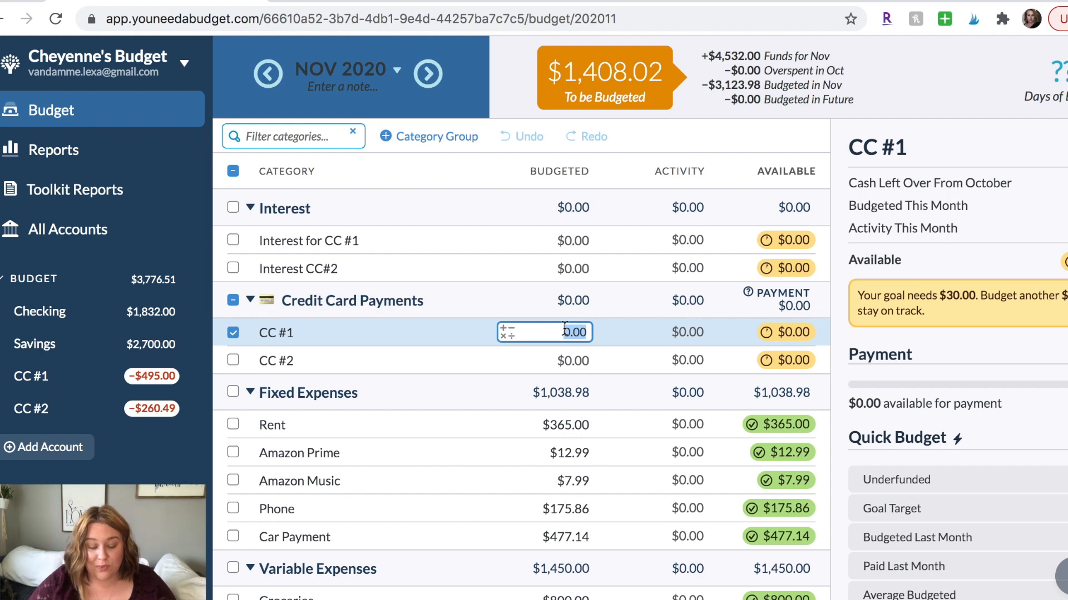
pyautogui.write('495')
pyautogui.press('Return')
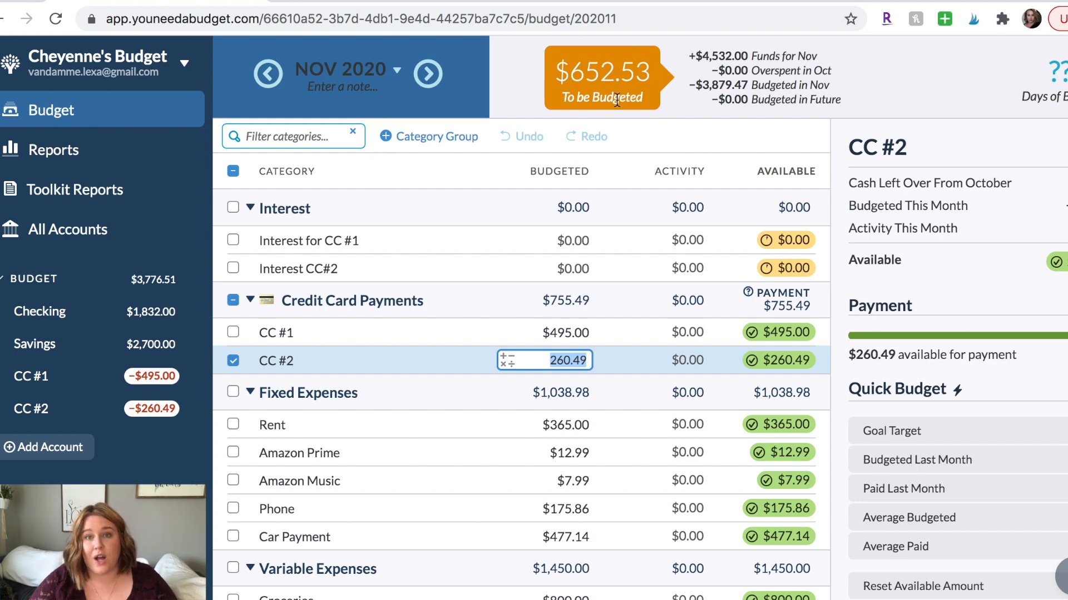
pyautogui.moveTo(617, 100)
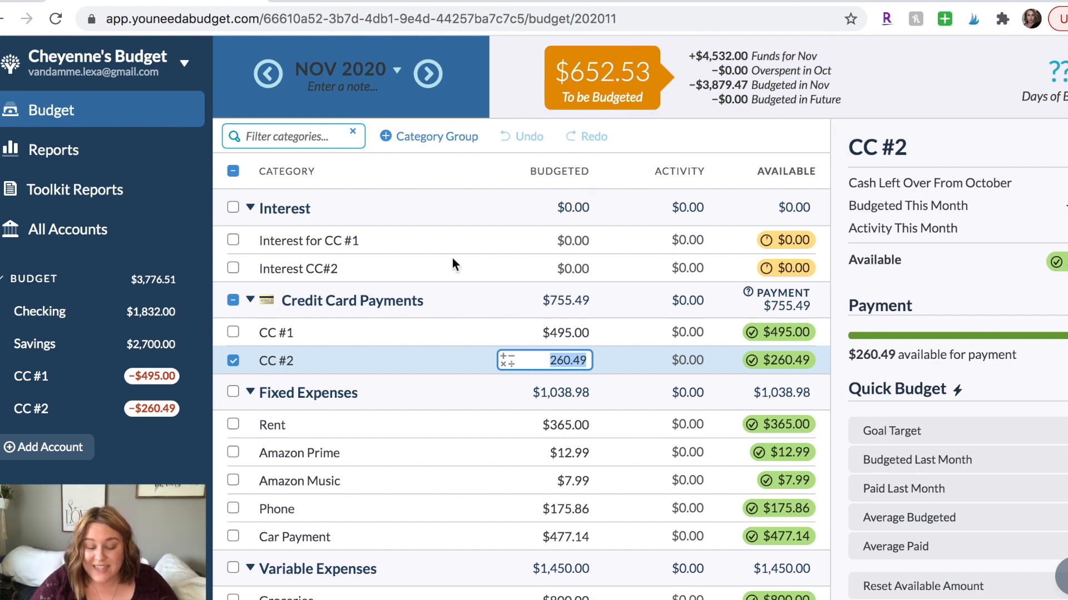
# - Add $300 each to the November 2020 budgeted amounts of Wedding Fund and Home Rennovations
pyautogui.click(429, 81)
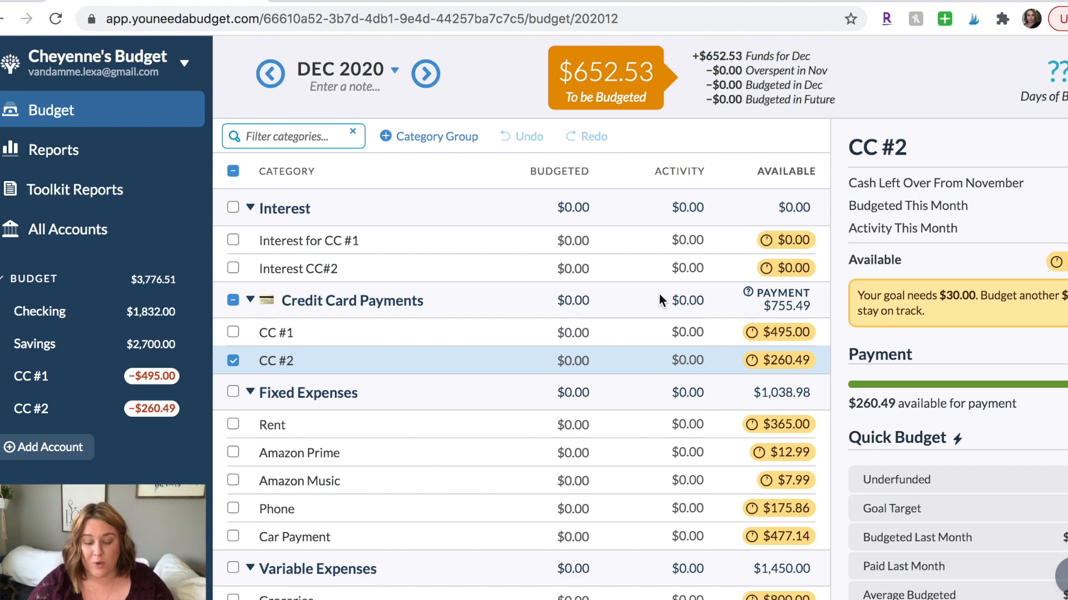
pyautogui.click(268, 73)
pyautogui.scroll(-7, 388, 485)
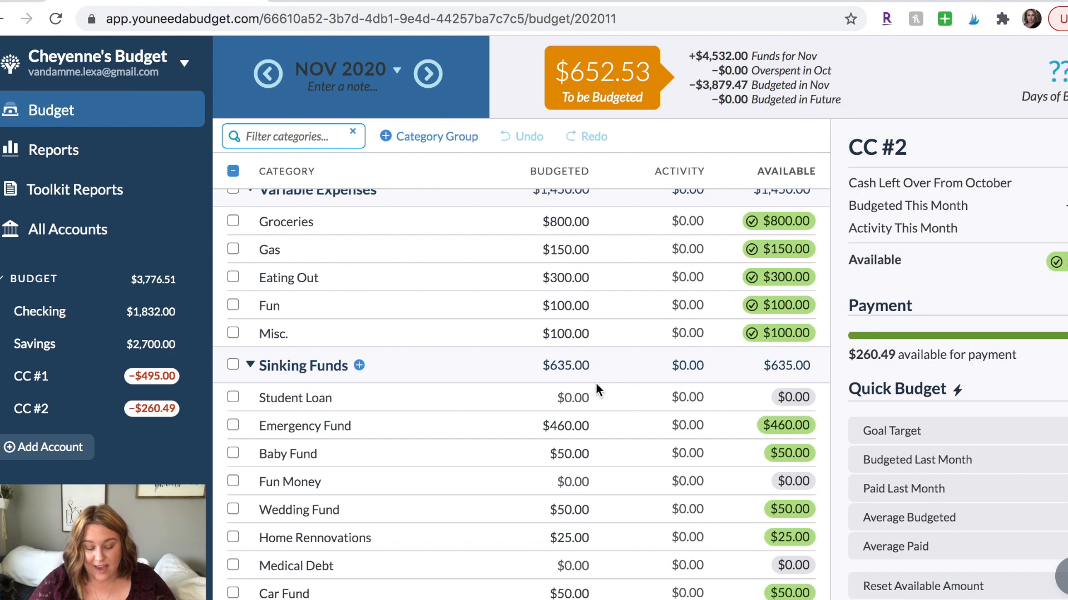
pyautogui.click(588, 510)
pyautogui.write('+300')
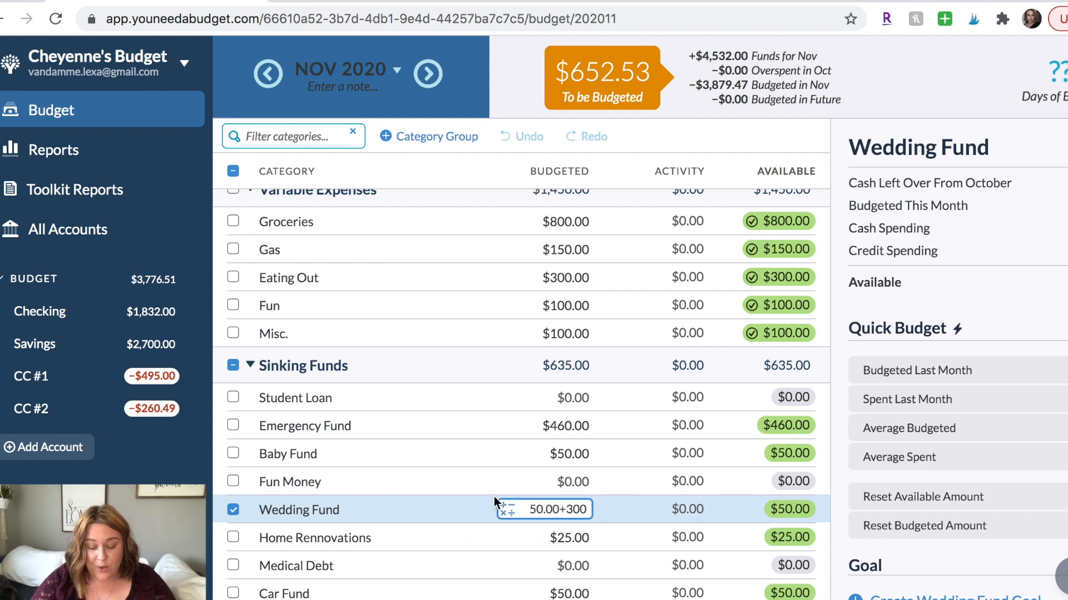
pyautogui.press('Return')
pyautogui.click(586, 537)
pyautogui.write('+300')
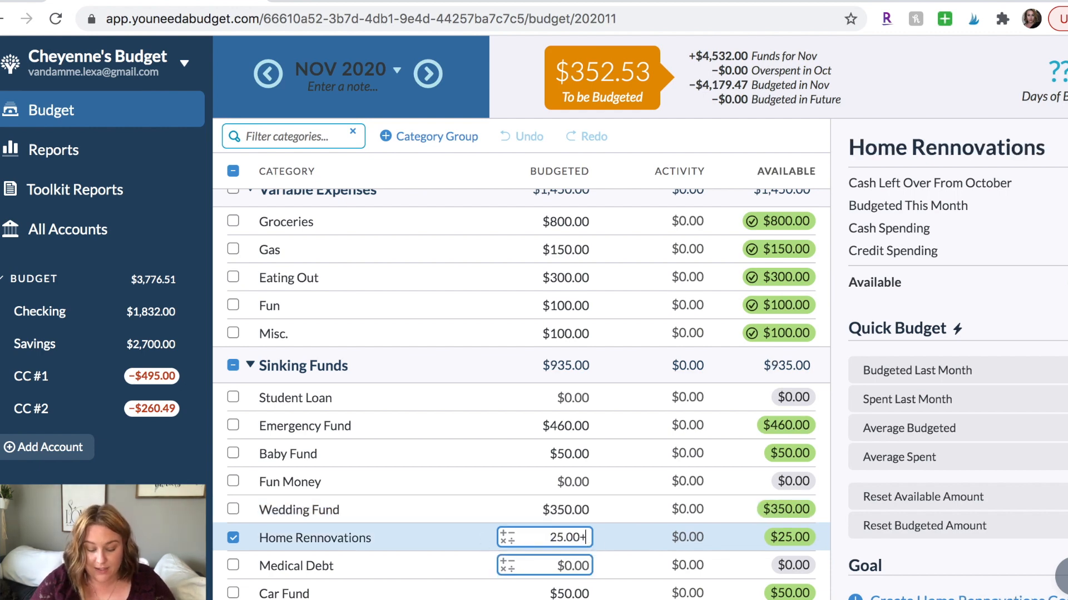
pyautogui.click(452, 453)
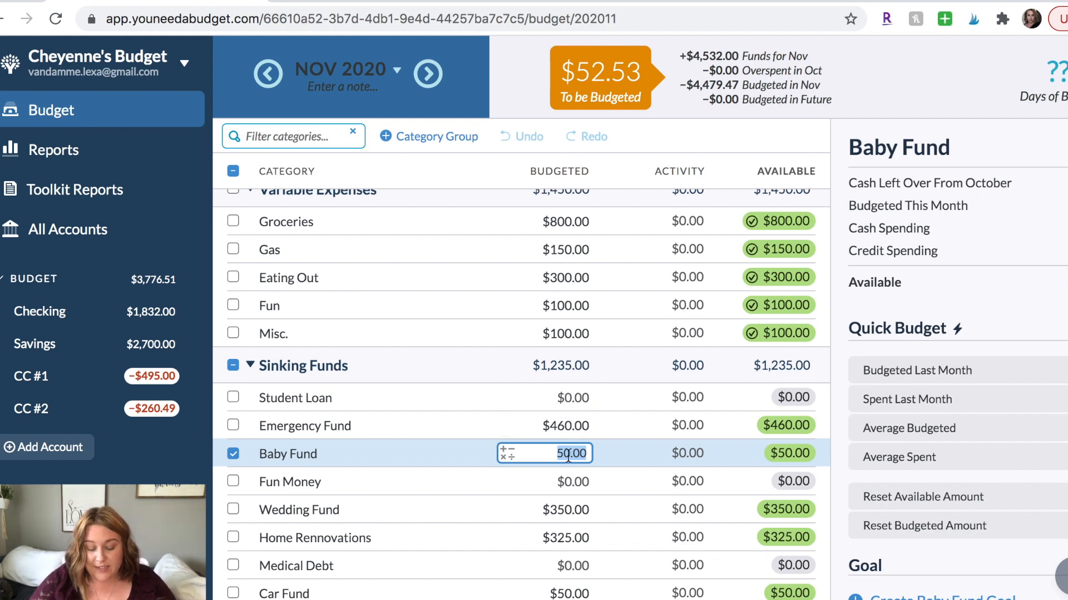
# - Add $52.53 to the November 2020 budgeted amount of Car Fund
pyautogui.click(581, 591)
pyautogui.click(587, 593)
pyautogui.write('+52.53')
pyautogui.click(522, 498)
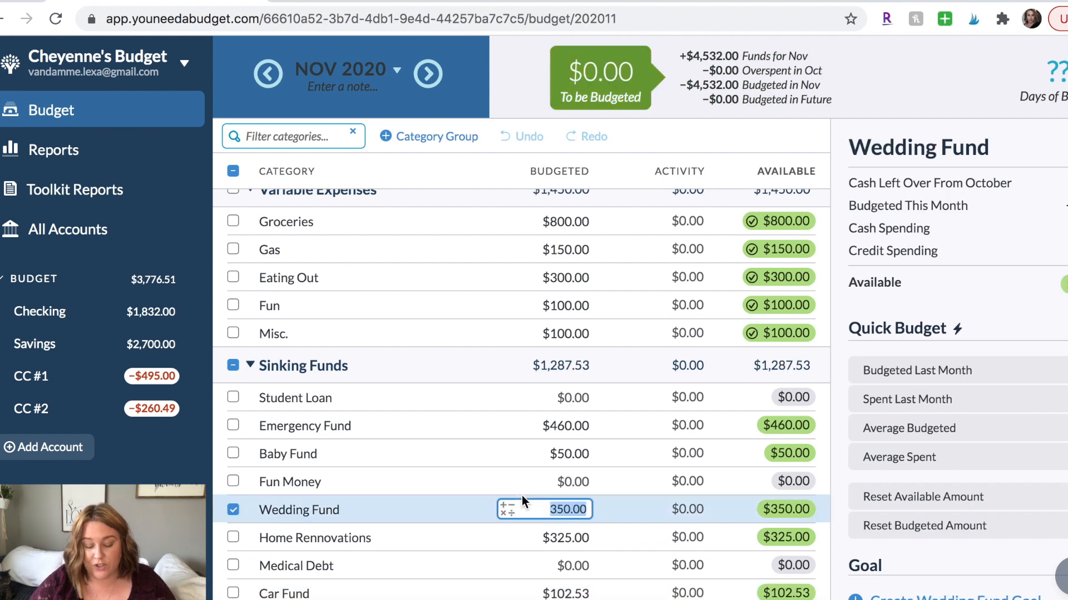